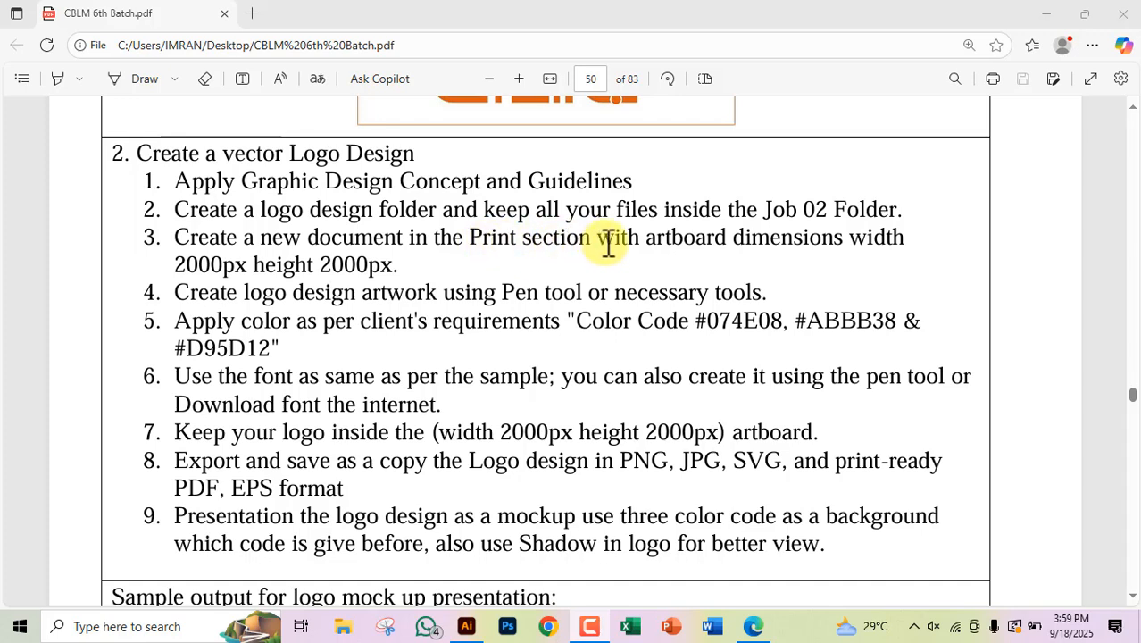
# Step: Examine the logo brief's document section, artboard dimensions and required color codes alongside the example logo
pyautogui.moveTo(471, 239); pyautogui.dragTo(587, 243)
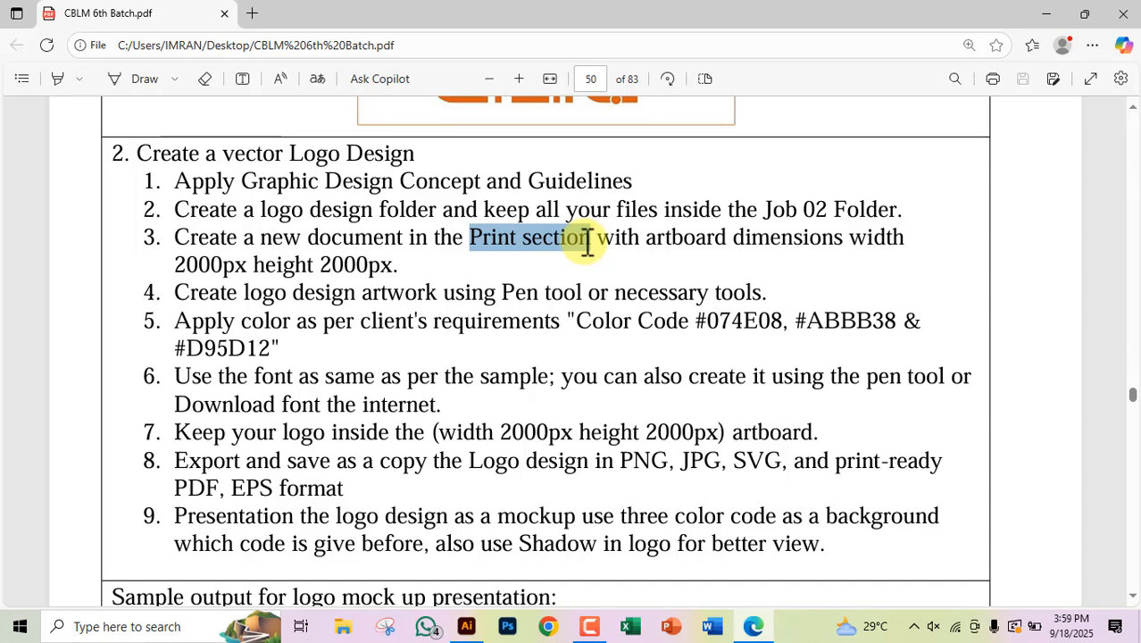
pyautogui.click(565, 248)
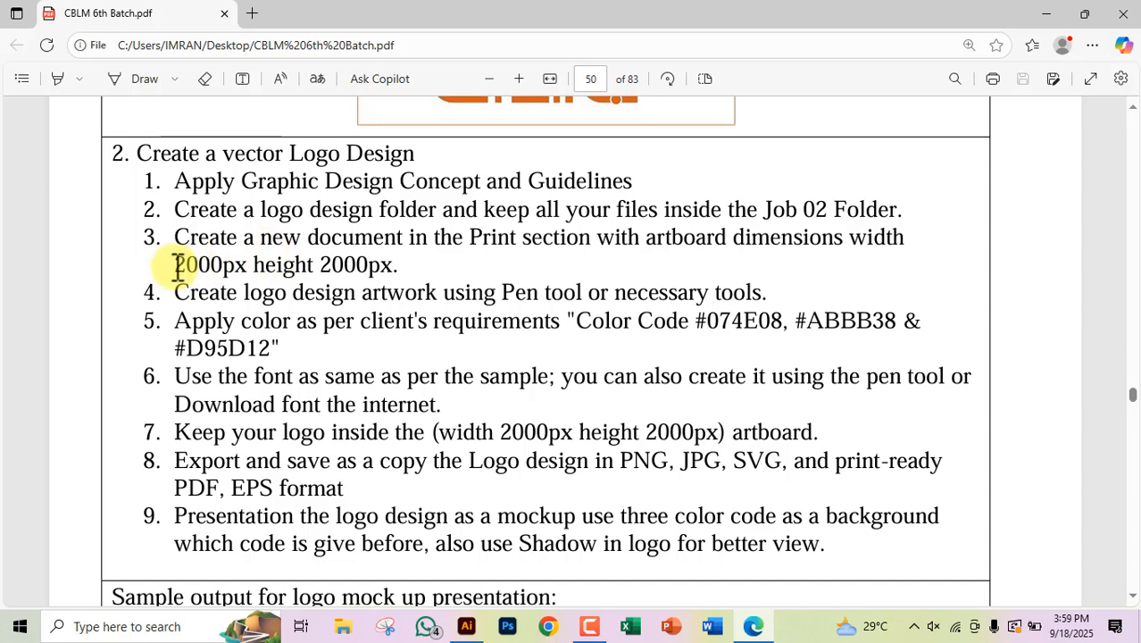
pyautogui.moveTo(176, 264); pyautogui.dragTo(399, 264)
pyautogui.click(301, 262)
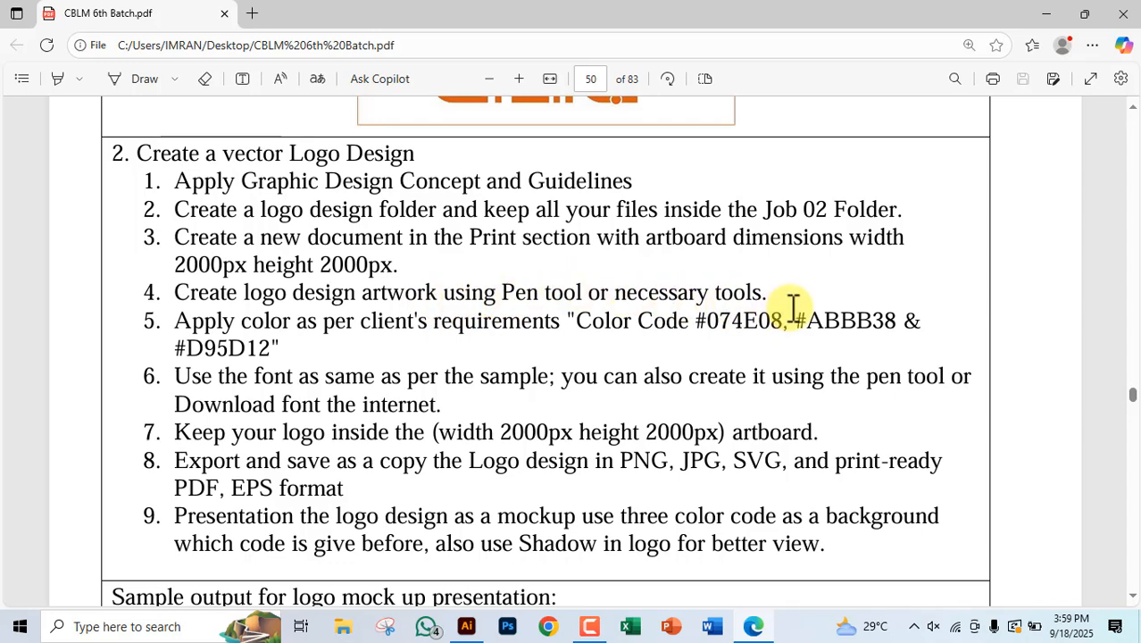
pyautogui.scroll(4, 491, 320)
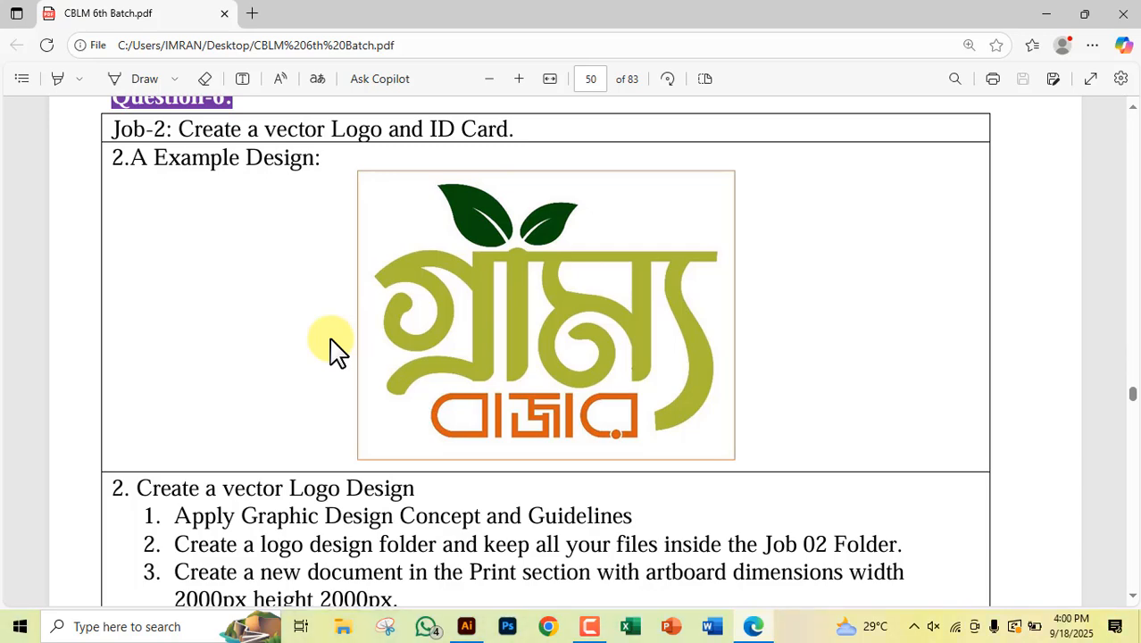
pyautogui.scroll(-5, 332, 349)
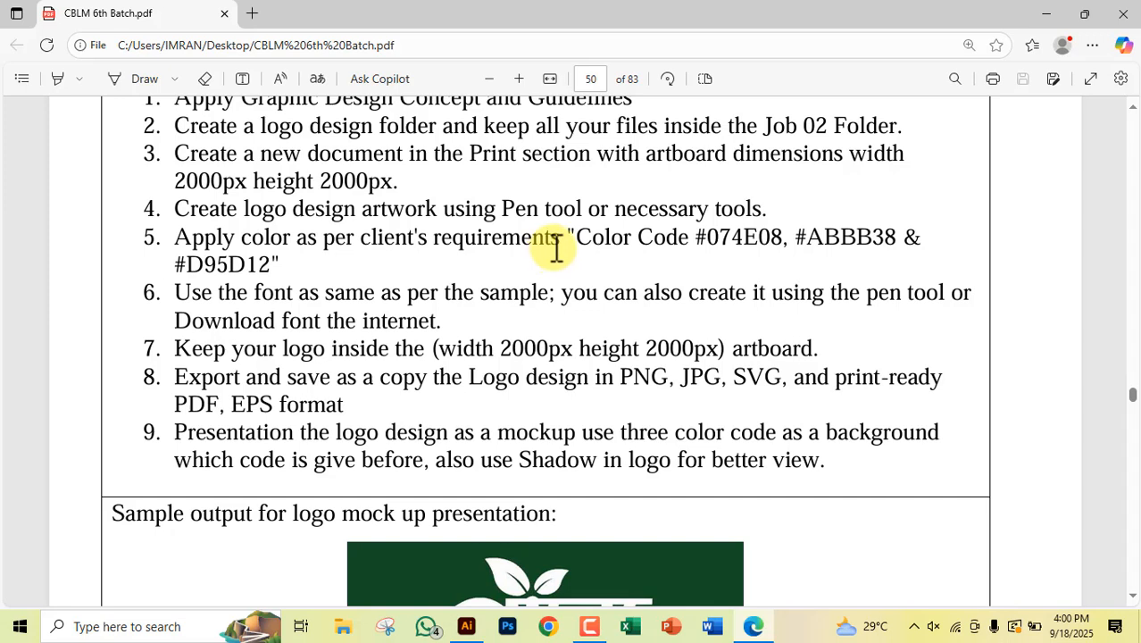
pyautogui.moveTo(696, 238); pyautogui.dragTo(771, 242)
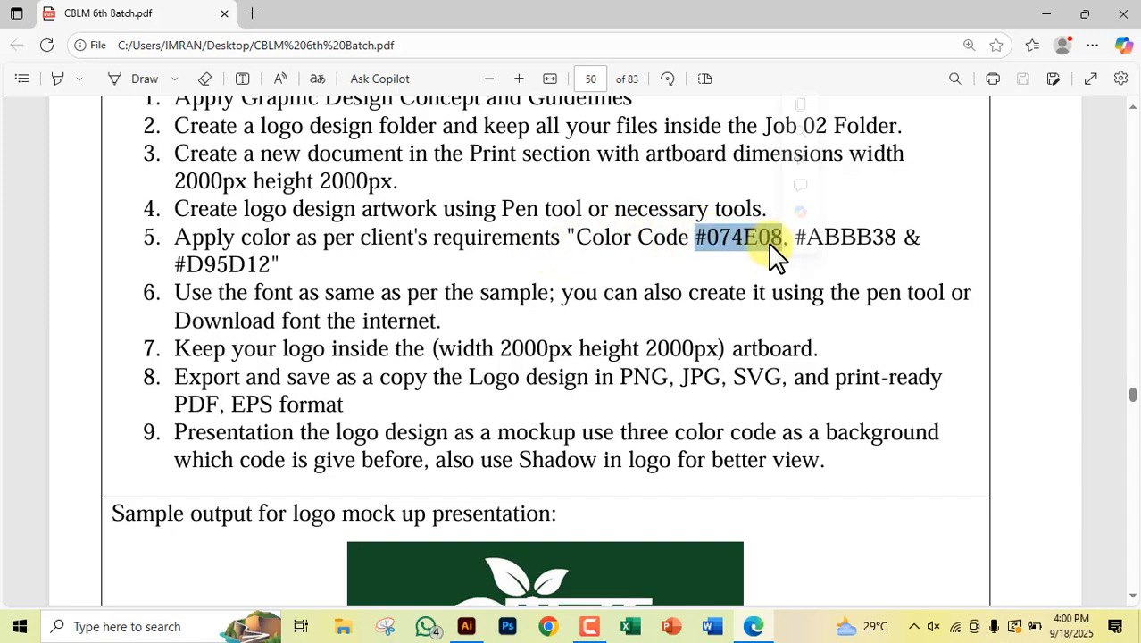
pyautogui.click(901, 257)
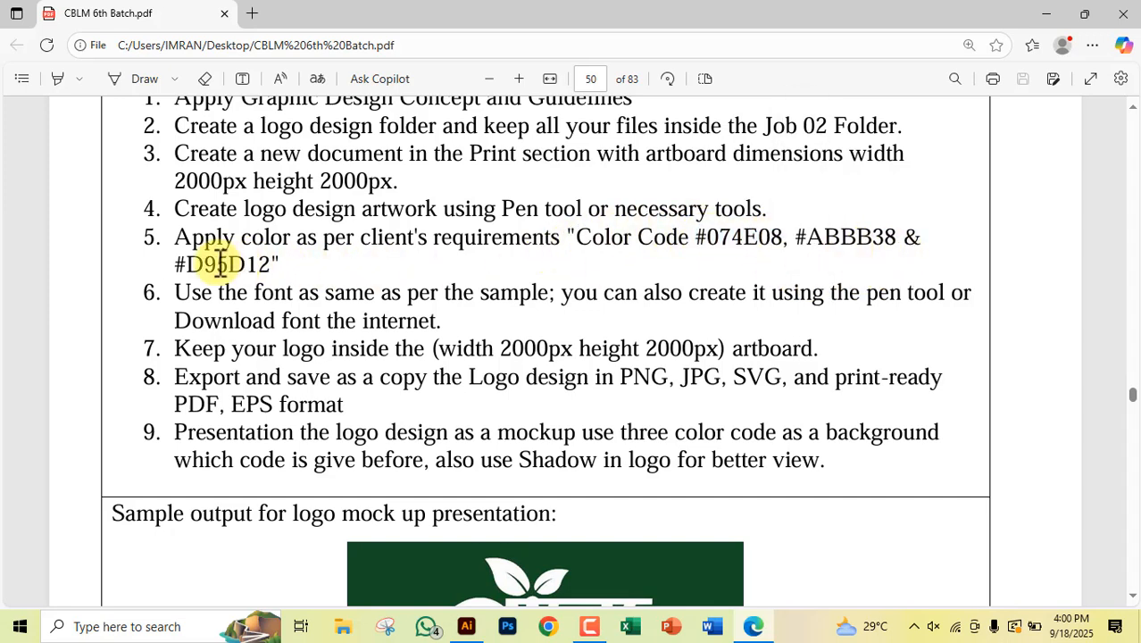
# Step: Compare the example logo design with the sample mockup presentation on the same page
pyautogui.scroll(5, 632, 360)
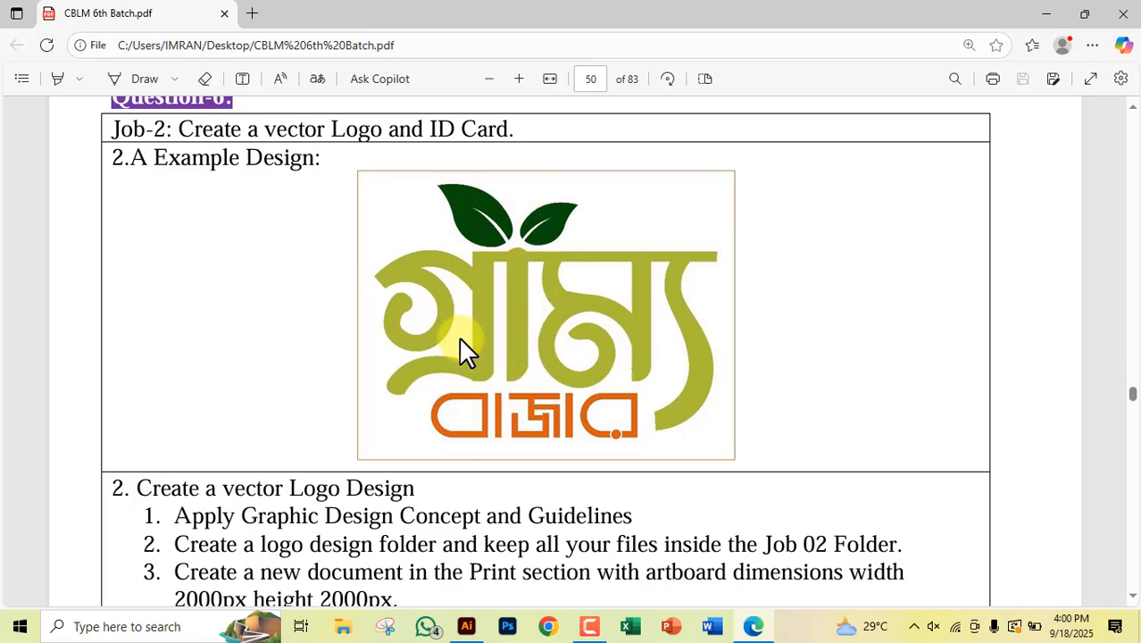
pyautogui.scroll(-4, 457, 339)
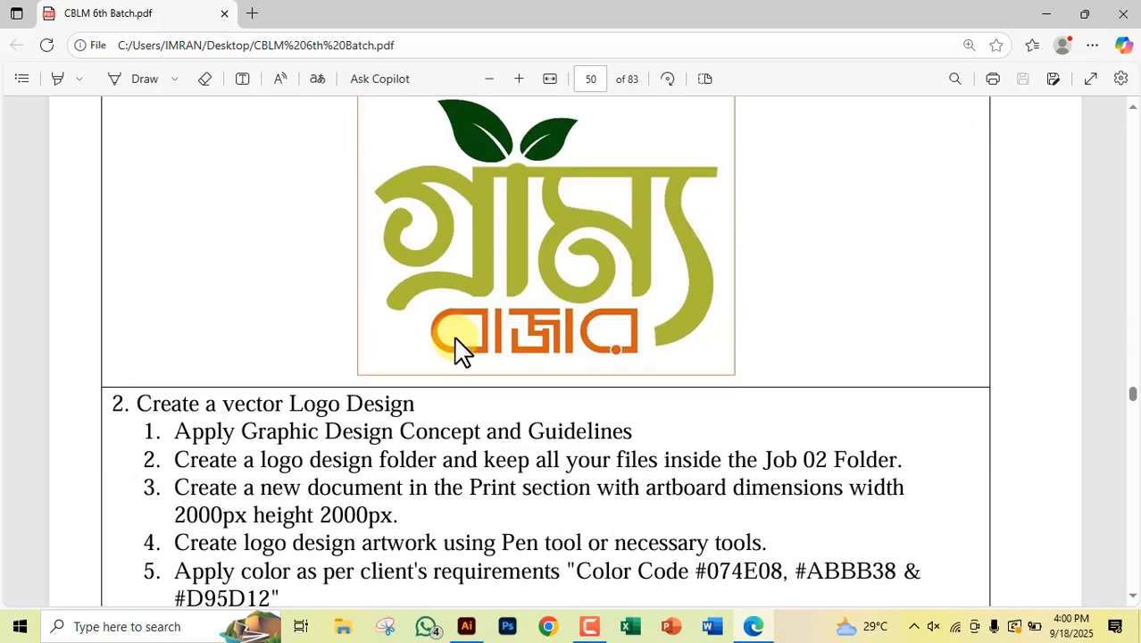
pyautogui.scroll(3, 457, 341)
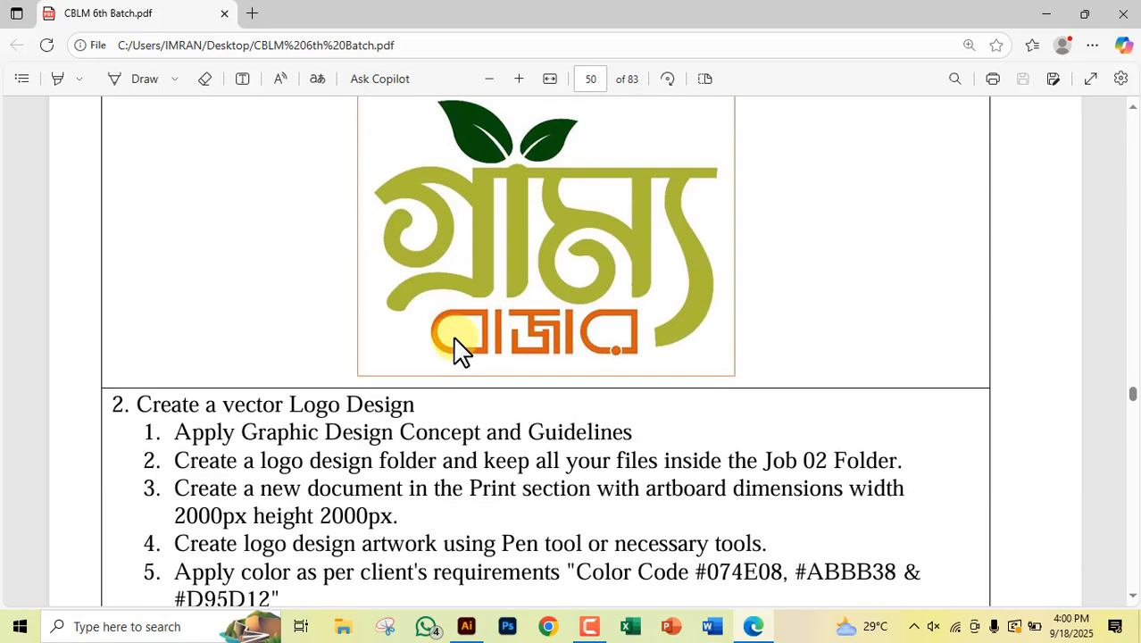
pyautogui.scroll(-7, 456, 344)
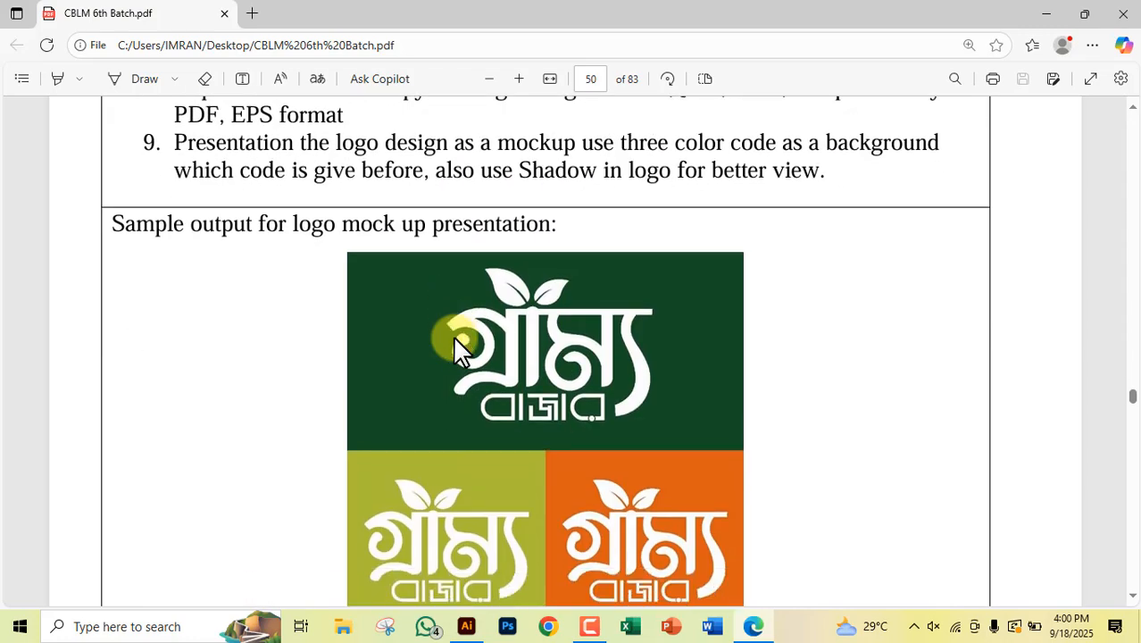
pyautogui.scroll(5, 452, 335)
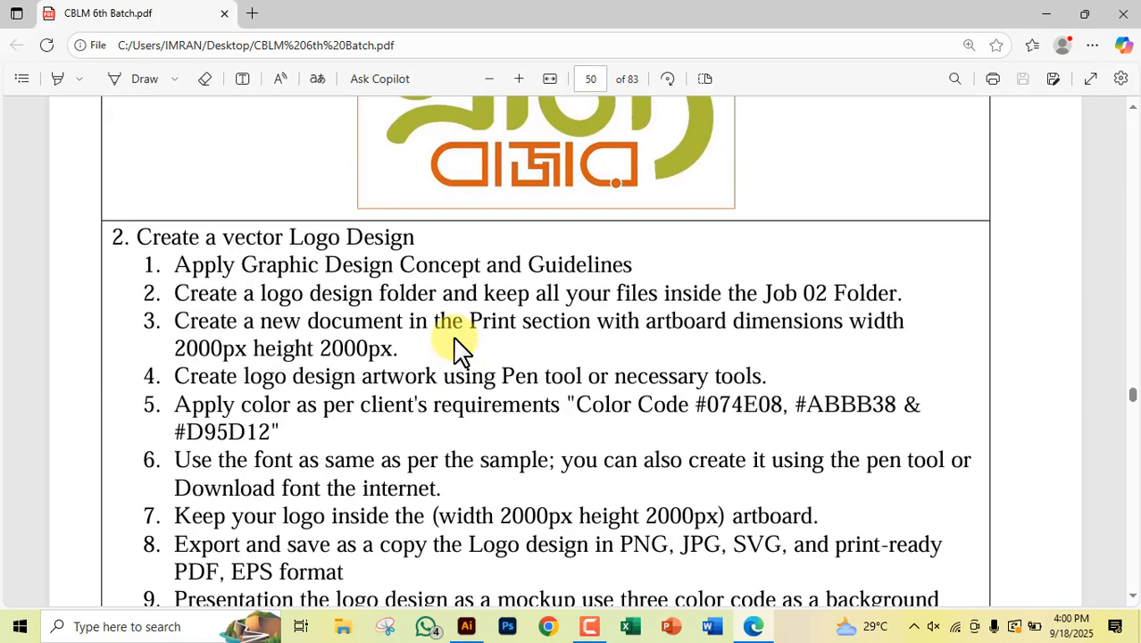
pyautogui.scroll(2, 459, 346)
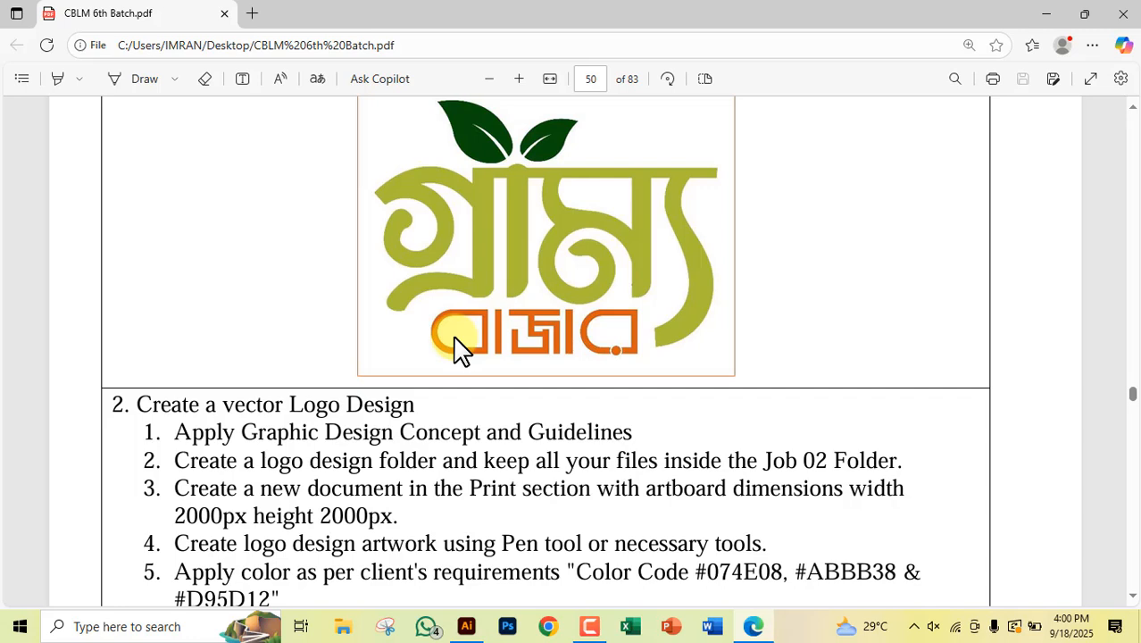
# Step: Print only page 50 of the PDF
pyautogui.click(457, 348)
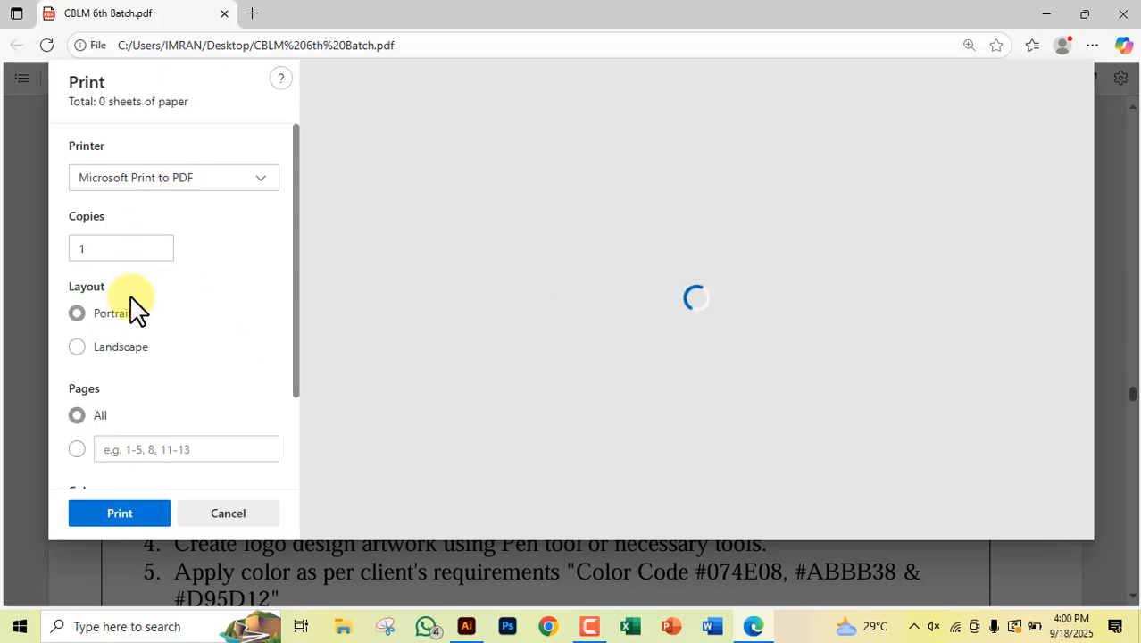
pyautogui.scroll(-2, 120, 355)
pyautogui.click(126, 345)
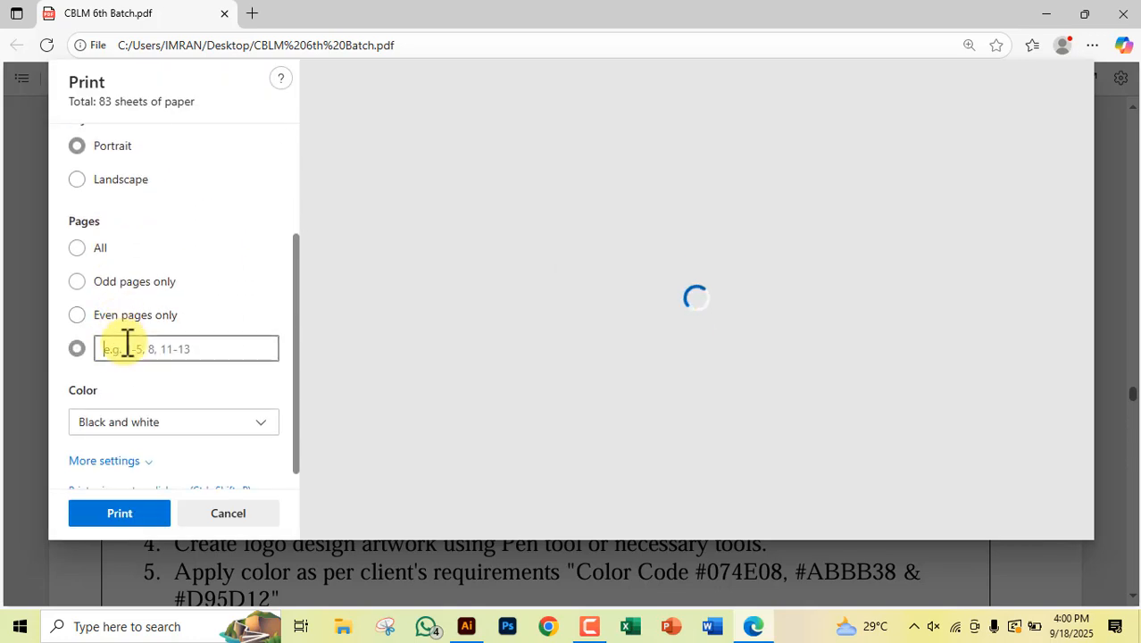
pyautogui.write('50')
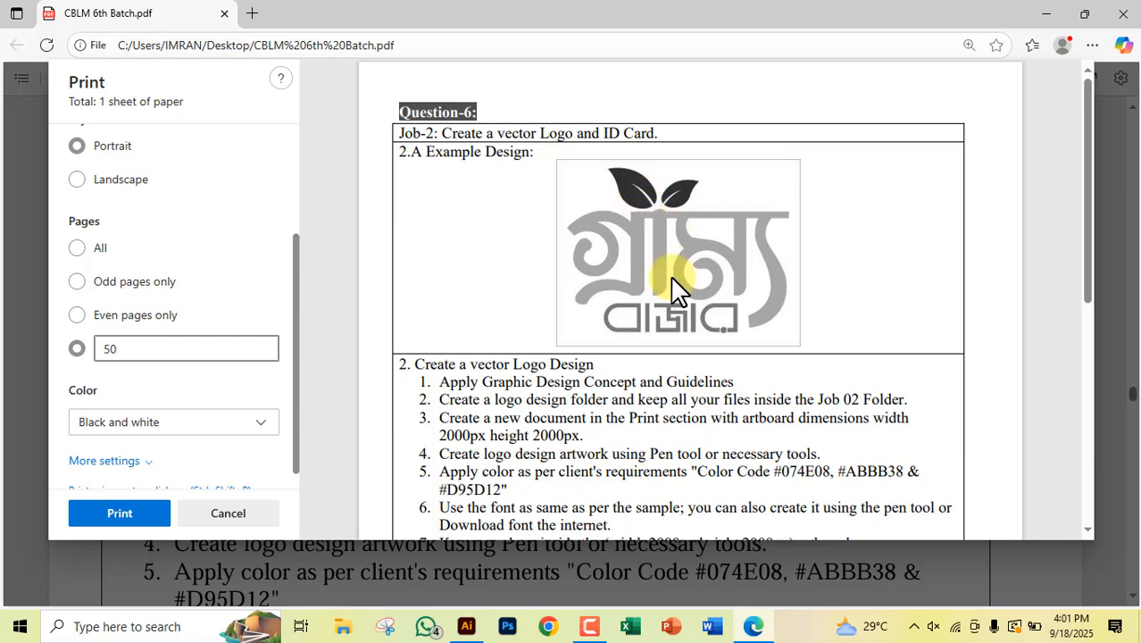
pyautogui.click(161, 515)
# Step: Read the brief's requirements on recreating the font, the export formats and the mockup's background colors
pyautogui.scroll(-5, 365, 402)
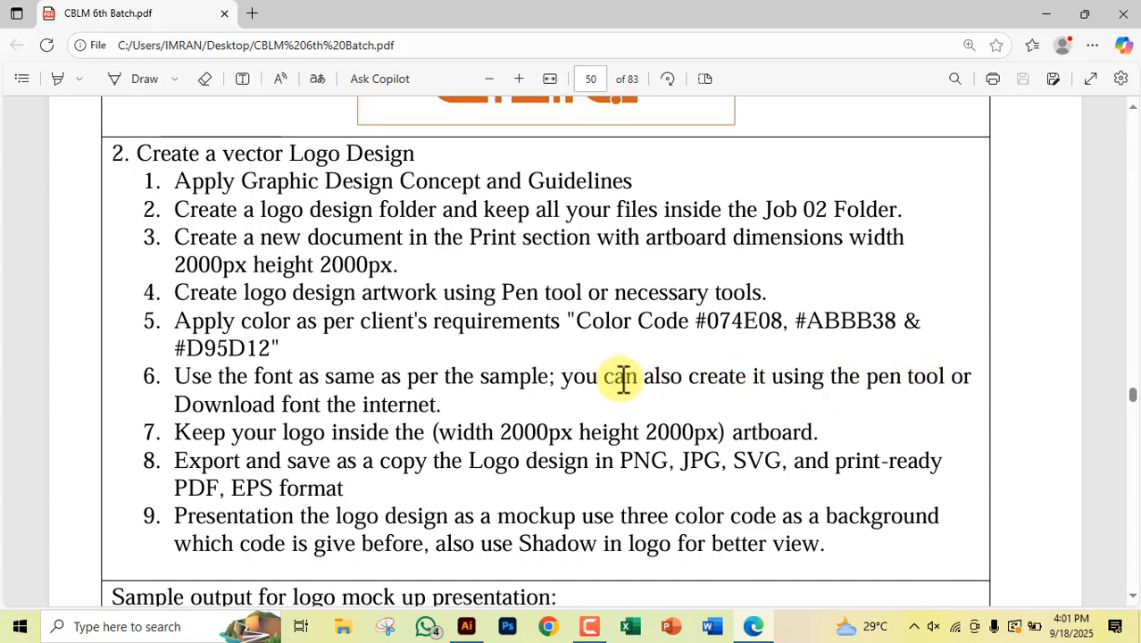
pyautogui.moveTo(604, 378); pyautogui.dragTo(945, 379)
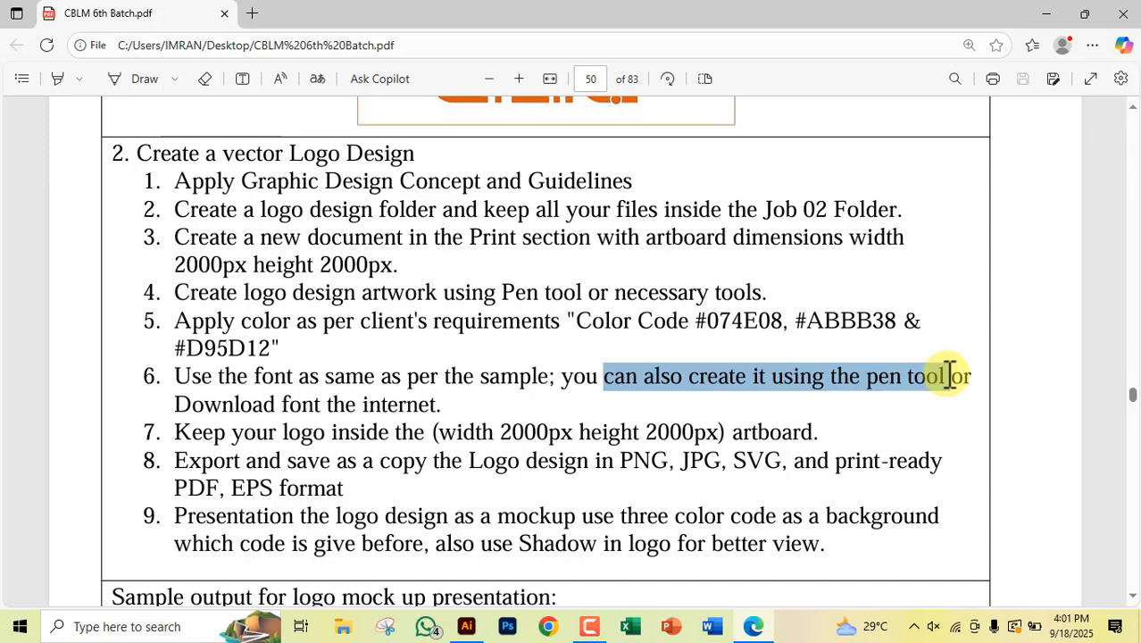
pyautogui.click(946, 402)
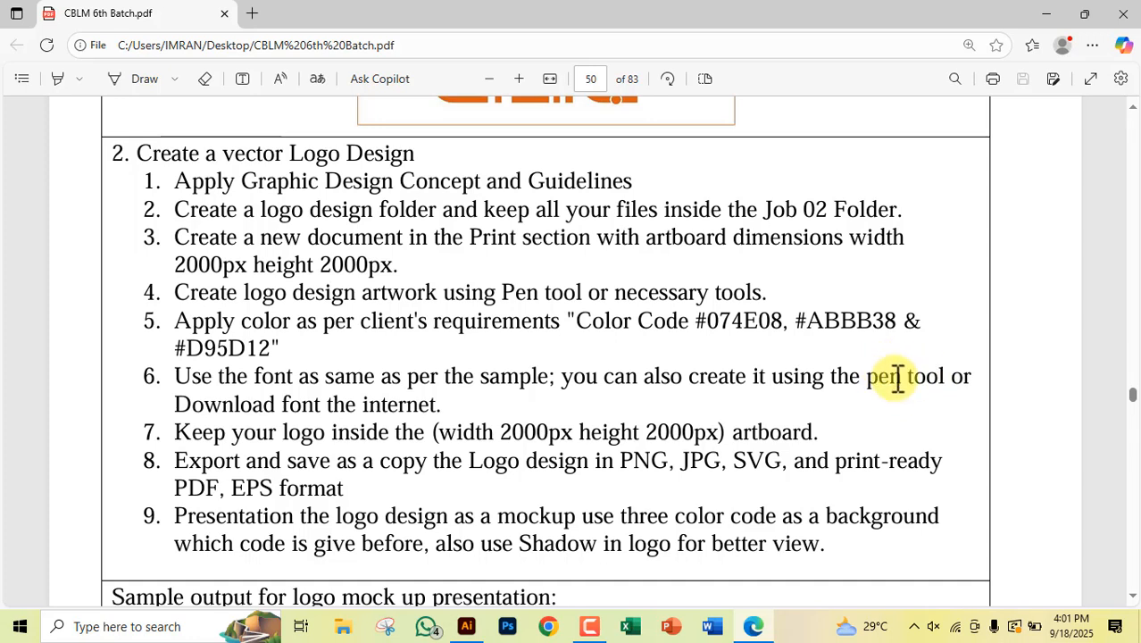
pyautogui.moveTo(944, 376); pyautogui.dragTo(604, 378)
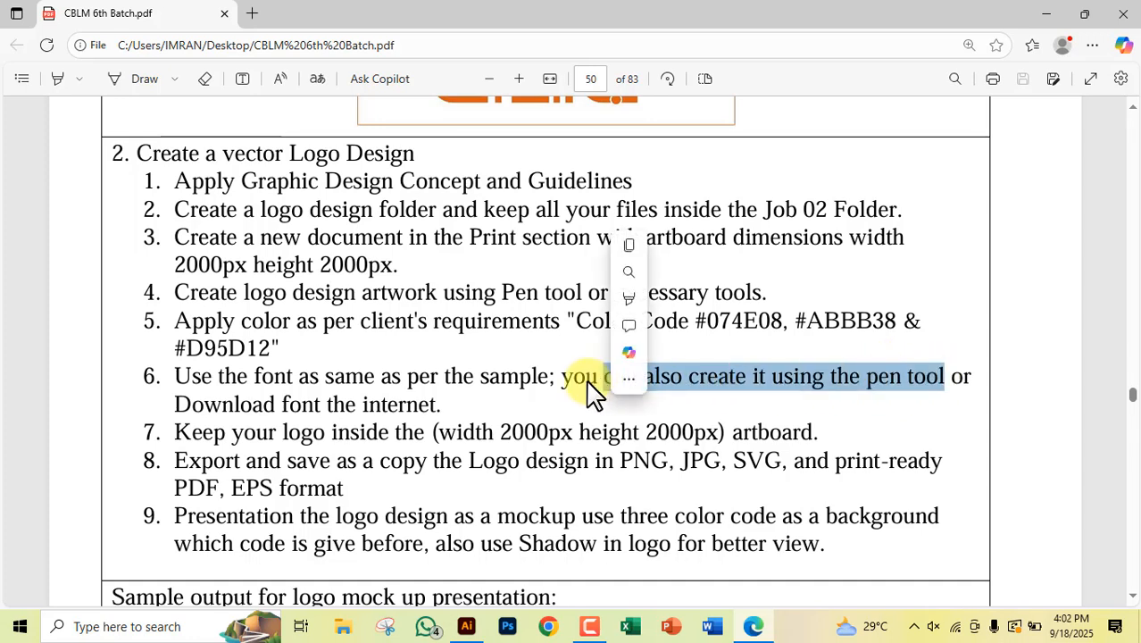
pyautogui.click(590, 382)
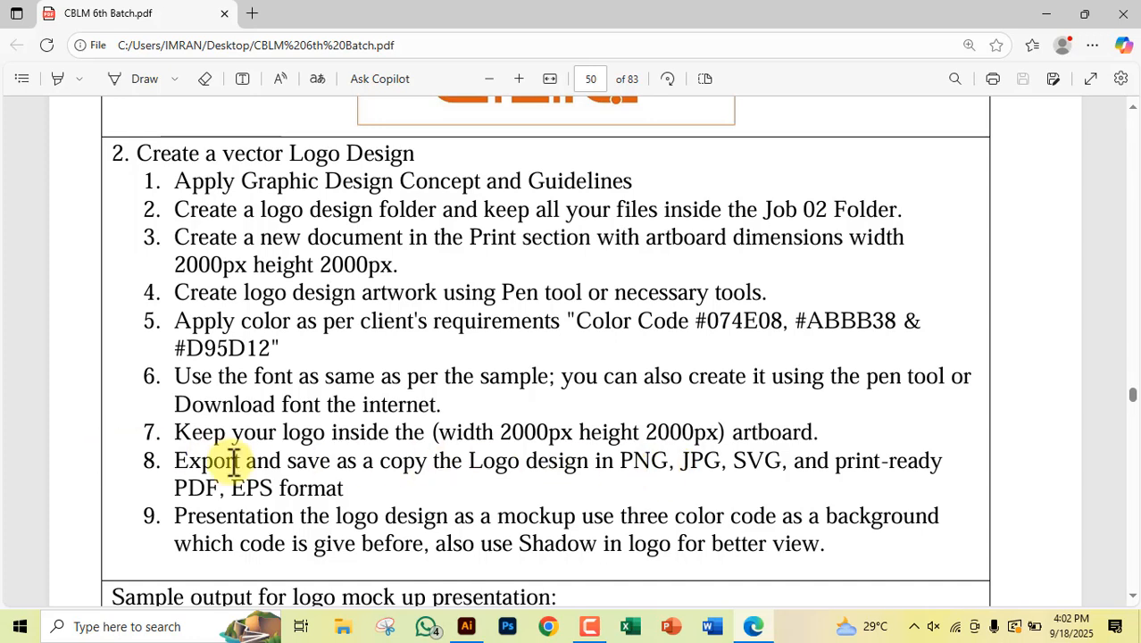
pyautogui.moveTo(690, 463); pyautogui.dragTo(359, 502)
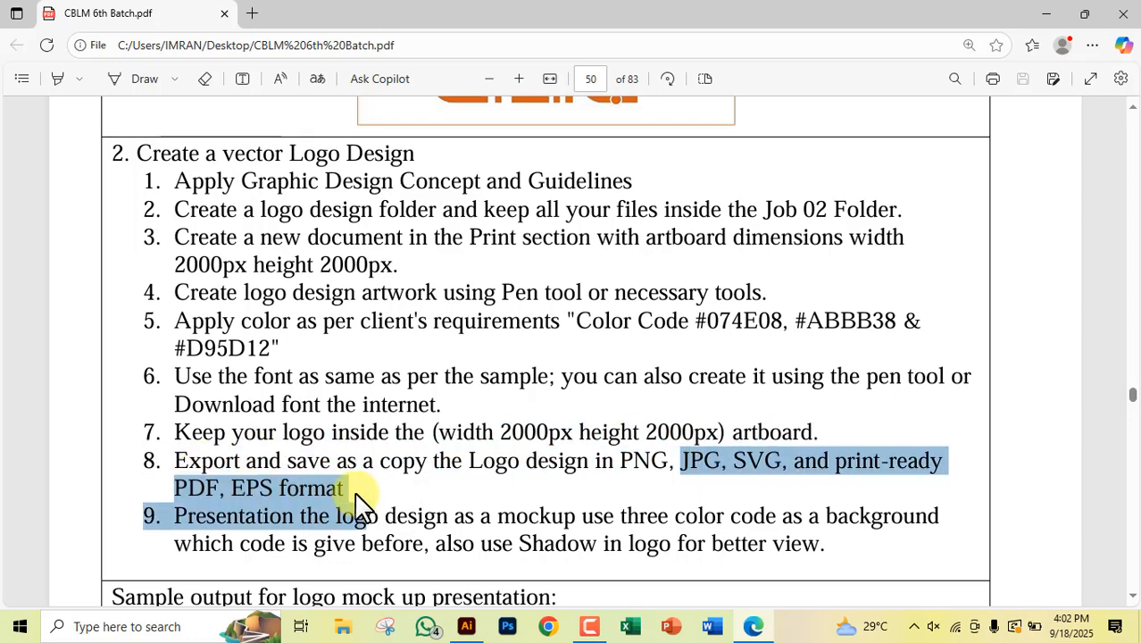
pyautogui.click(361, 492)
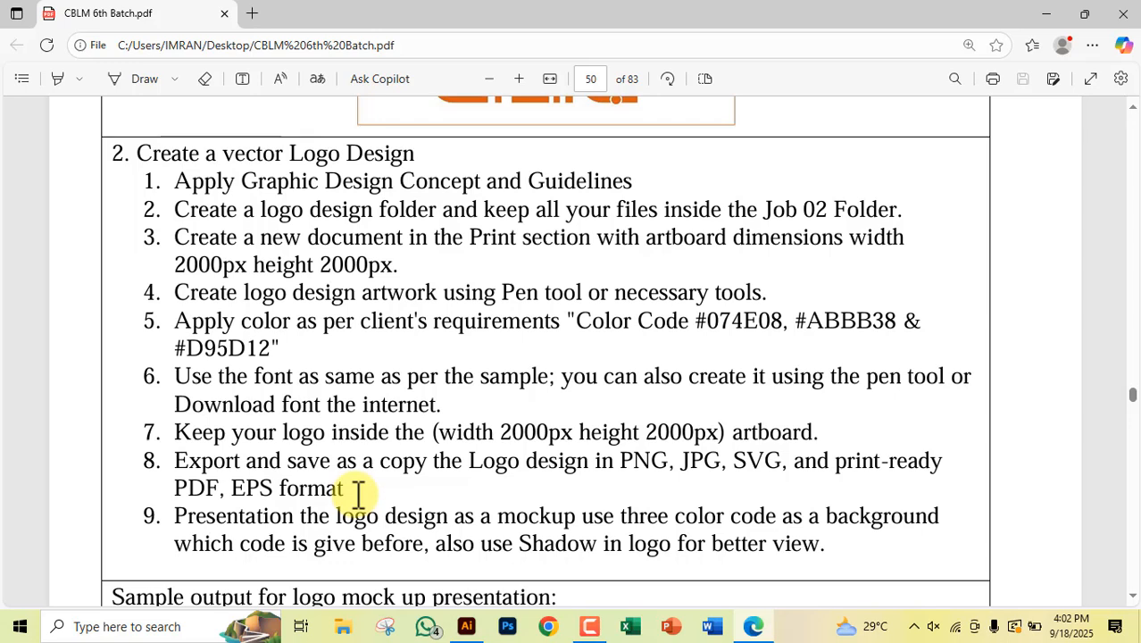
pyautogui.scroll(-1, 358, 491)
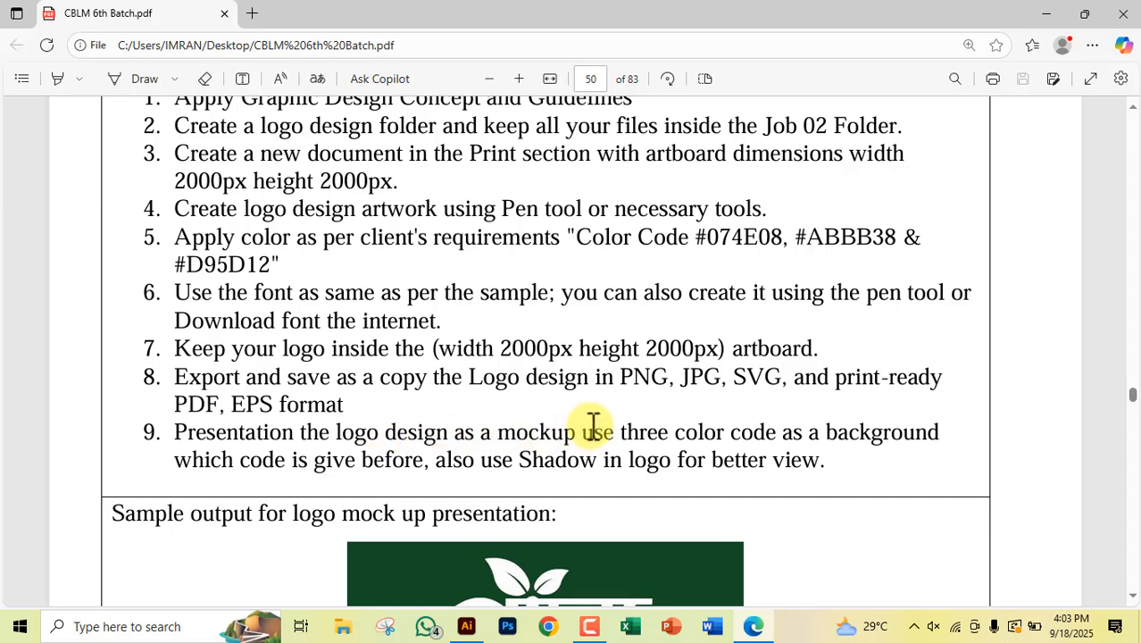
pyautogui.moveTo(593, 424); pyautogui.dragTo(939, 444)
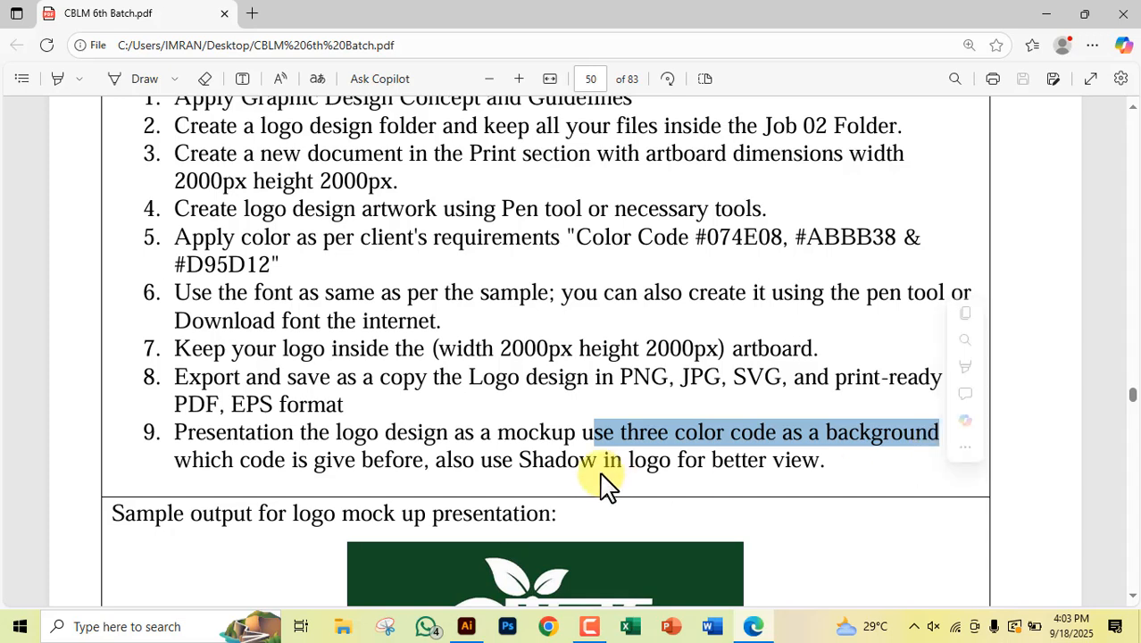
pyautogui.click(601, 478)
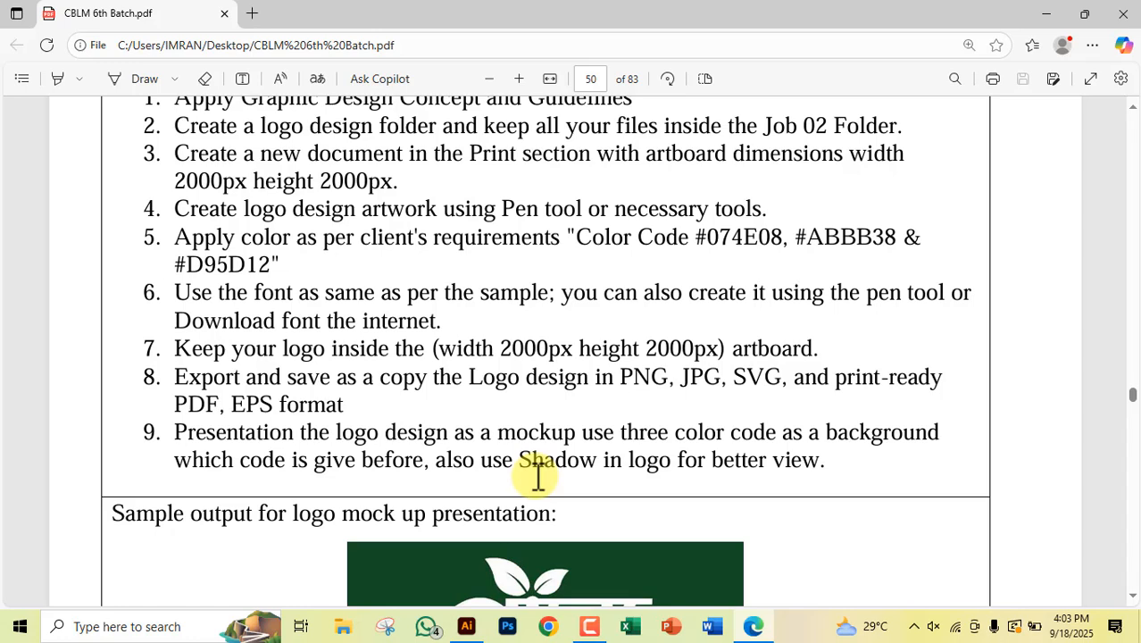
# Step: Review the sample logo mockup, the ID card sample on the following page and the example logo
pyautogui.scroll(-5, 533, 487)
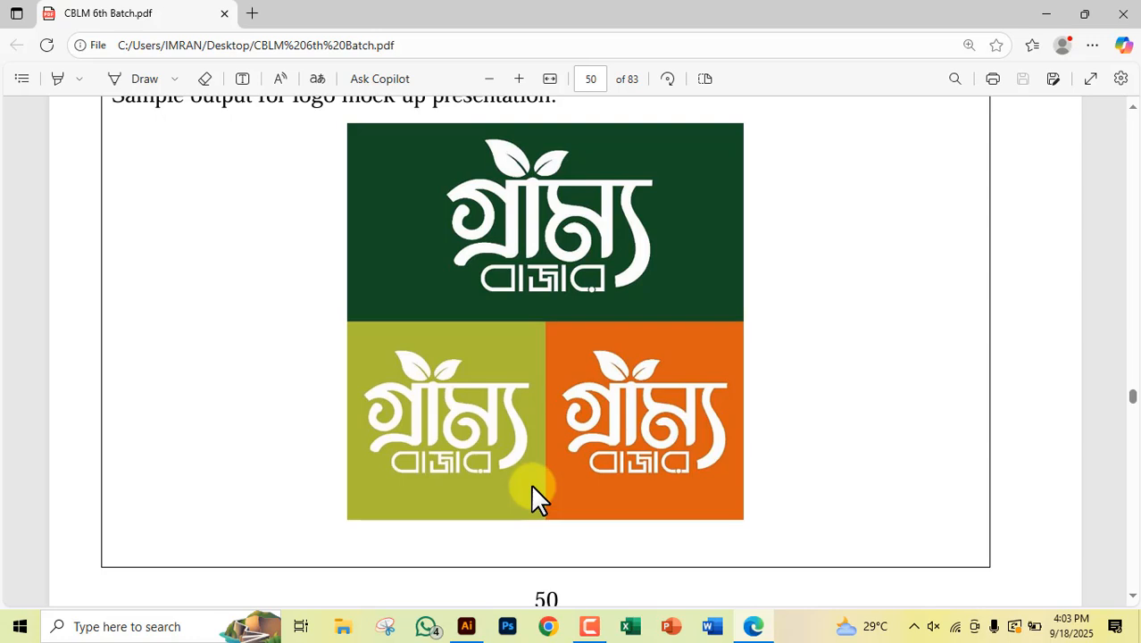
pyautogui.scroll(1, 531, 483)
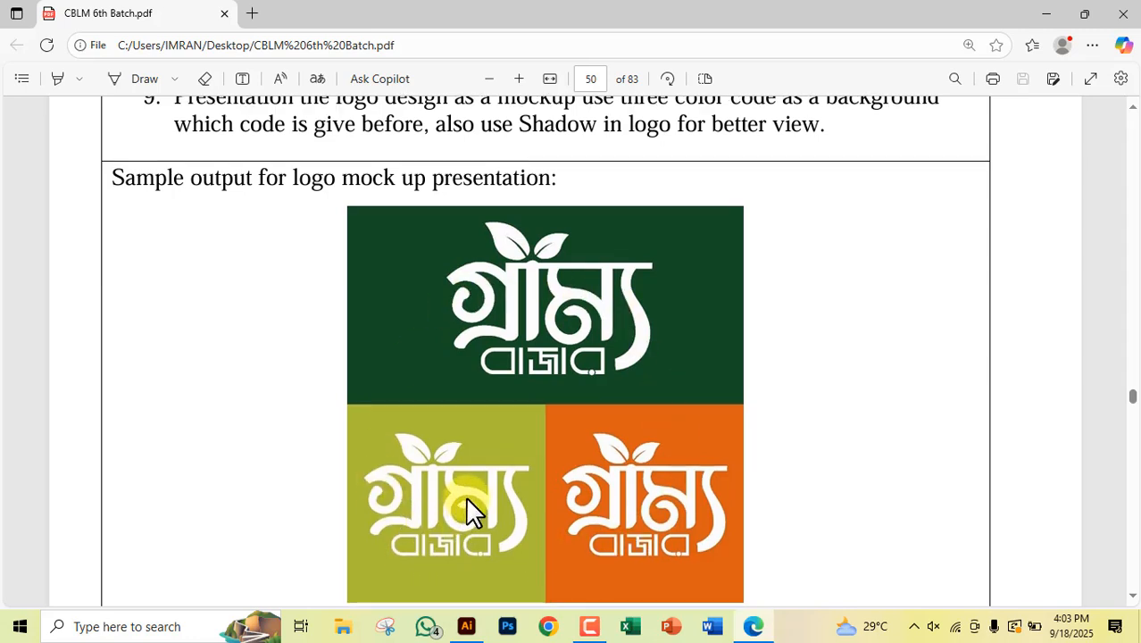
pyautogui.scroll(-2, 466, 498)
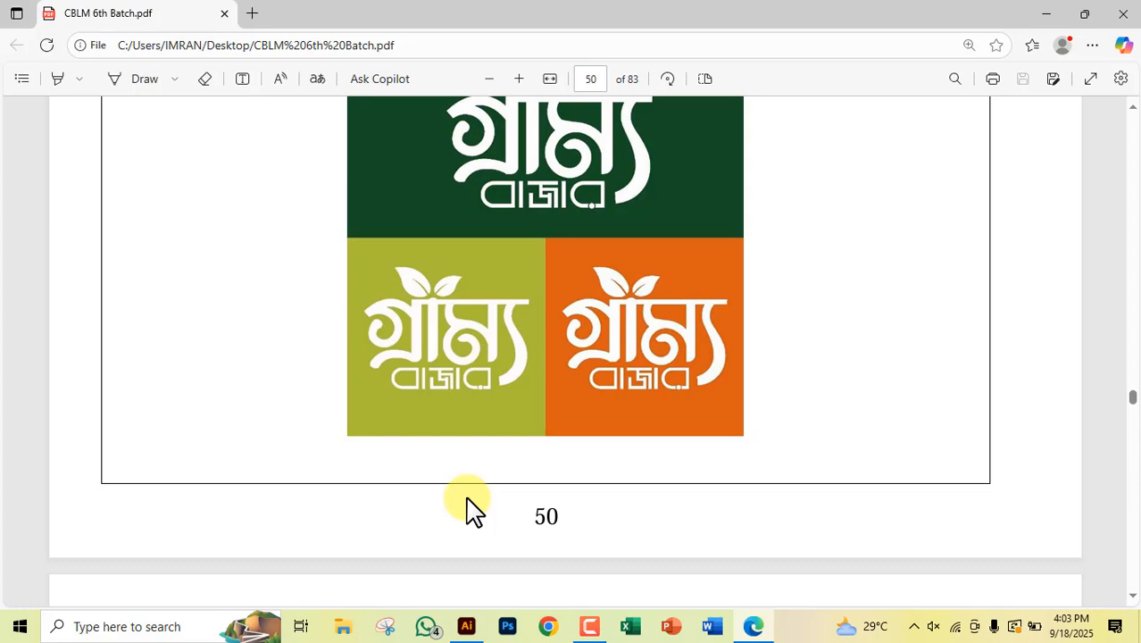
pyautogui.scroll(-15, 472, 509)
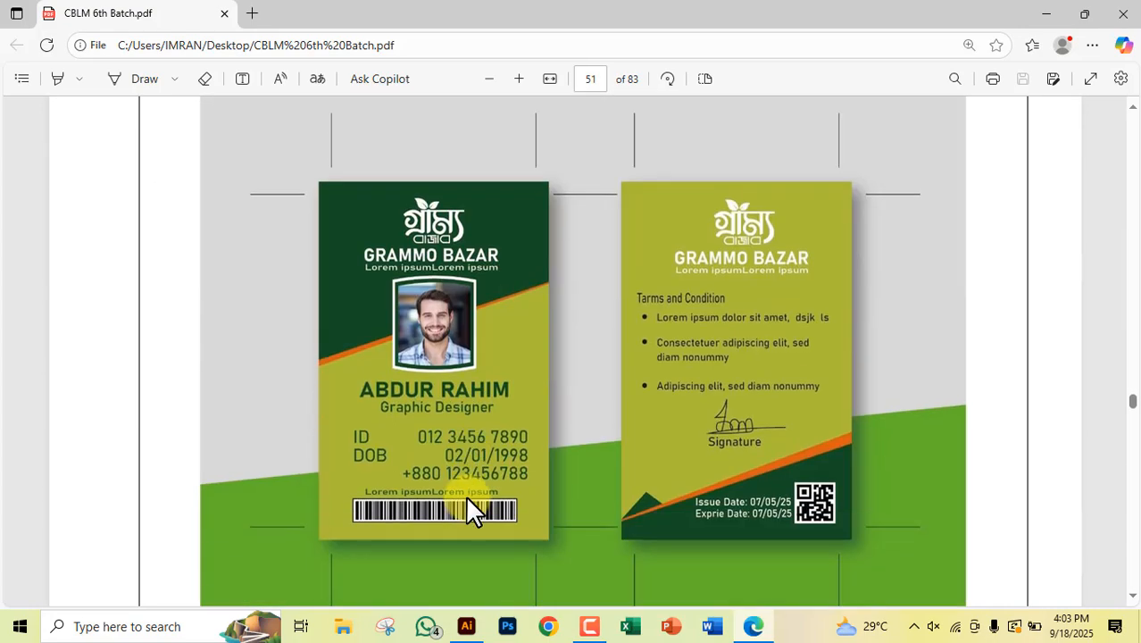
pyautogui.scroll(15, 466, 497)
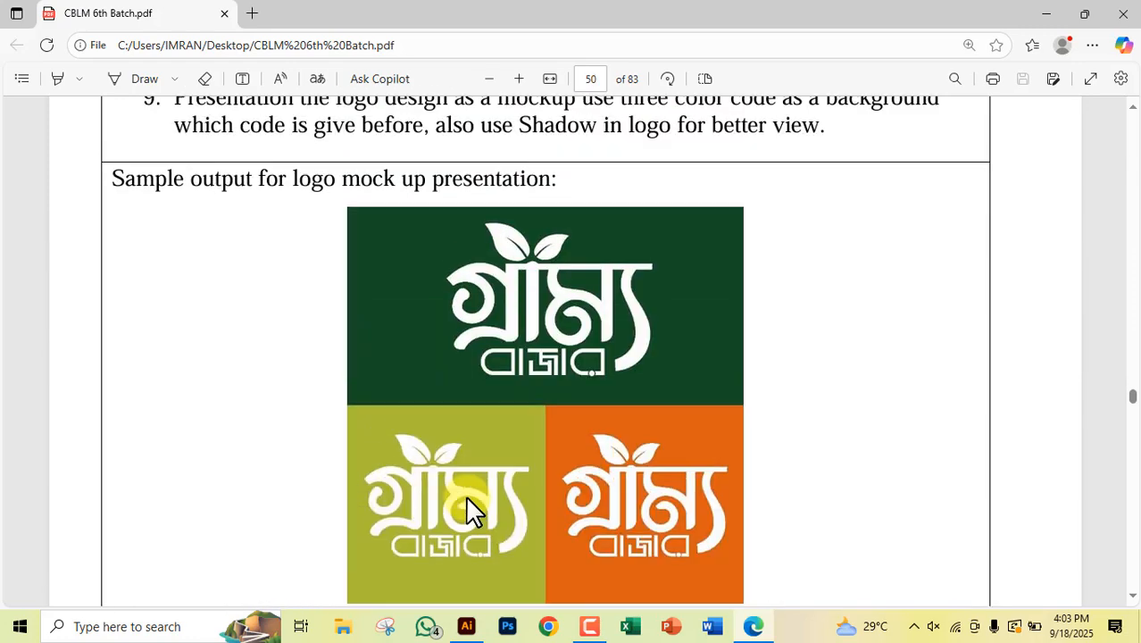
pyautogui.scroll(10, 465, 494)
pyautogui.scroll(-4, 465, 495)
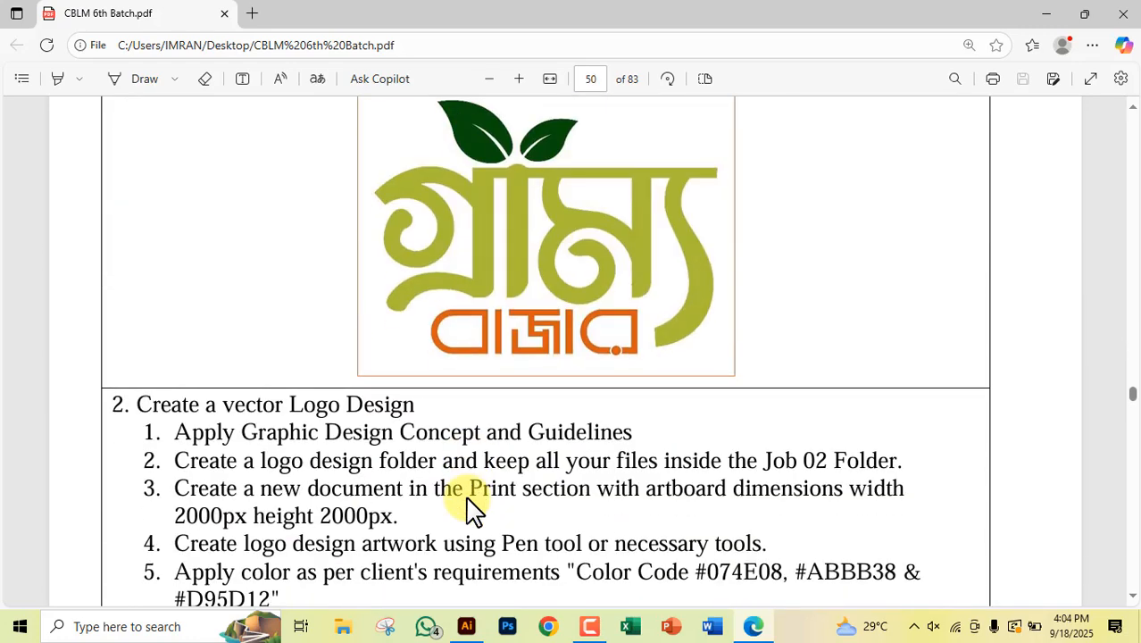
pyautogui.scroll(2, 465, 494)
pyautogui.scroll(1, 472, 509)
pyautogui.scroll(-2, 472, 510)
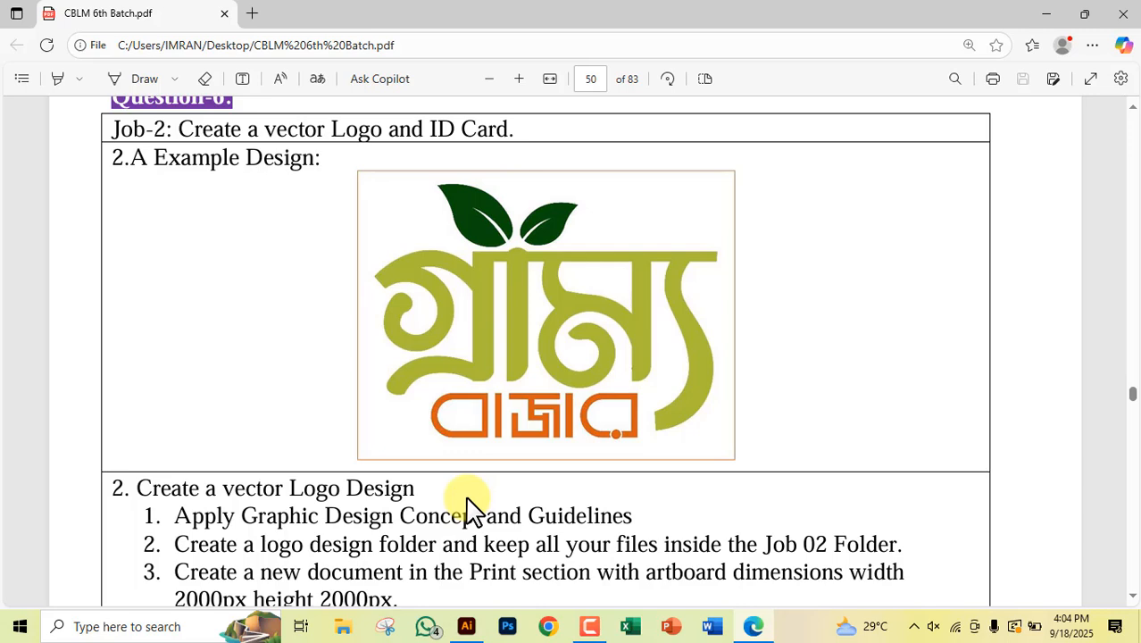
# Step: Switch to Illustrator and start a new document with pixels as the unit
pyautogui.click(476, 626)
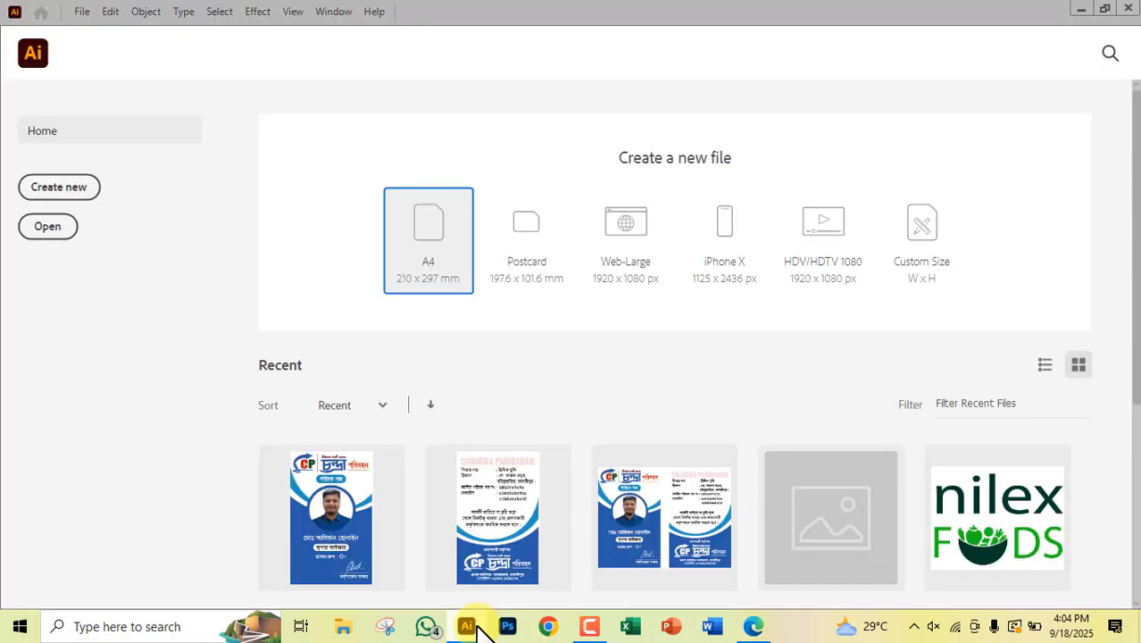
pyautogui.click(85, 189)
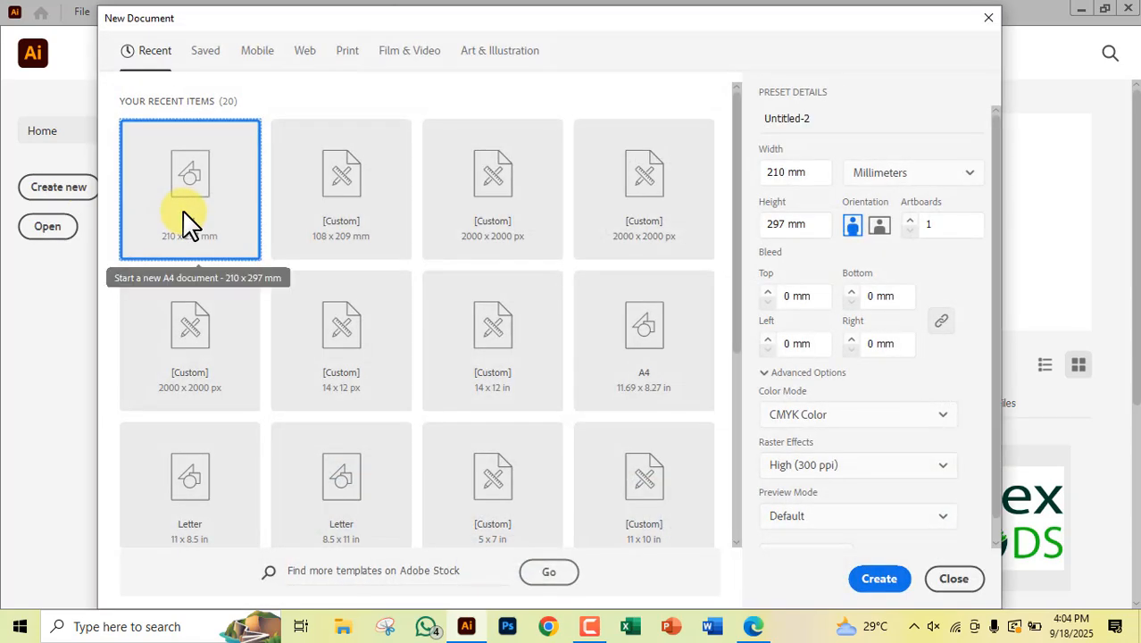
pyautogui.click(880, 175)
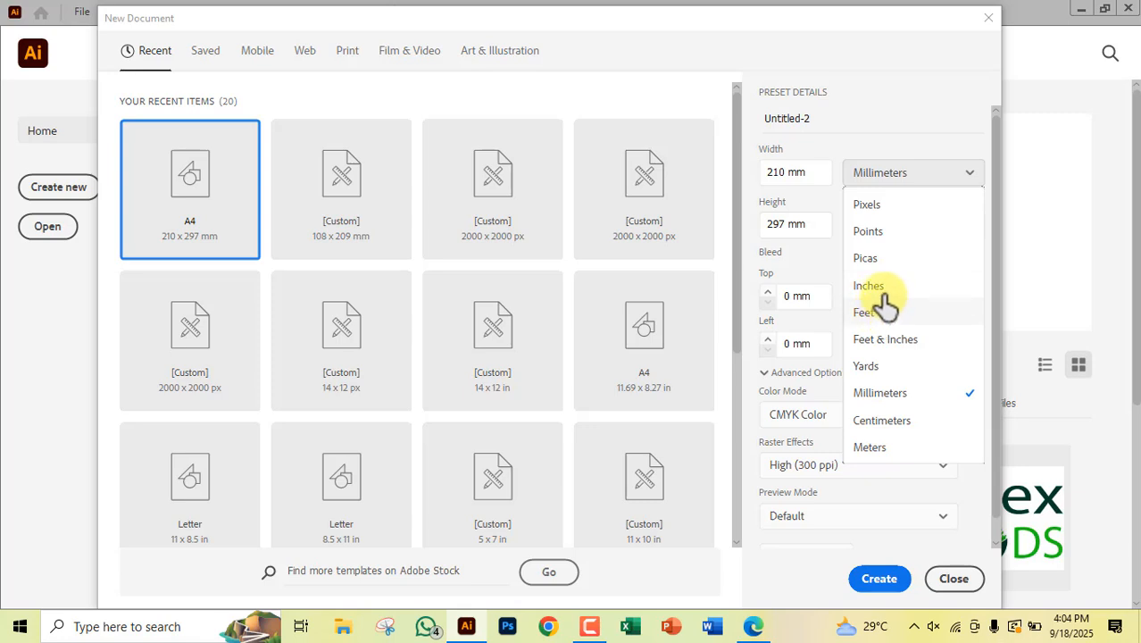
pyautogui.click(875, 205)
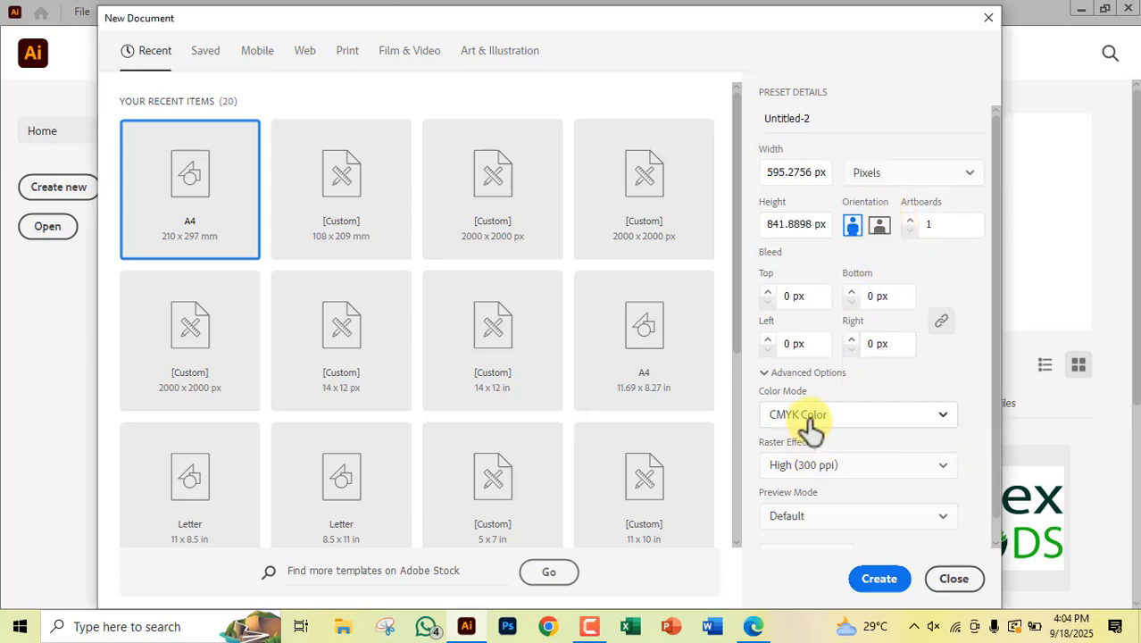
# Step: Set the artboard width and height to 2000 px each and create the document
pyautogui.click(806, 171)
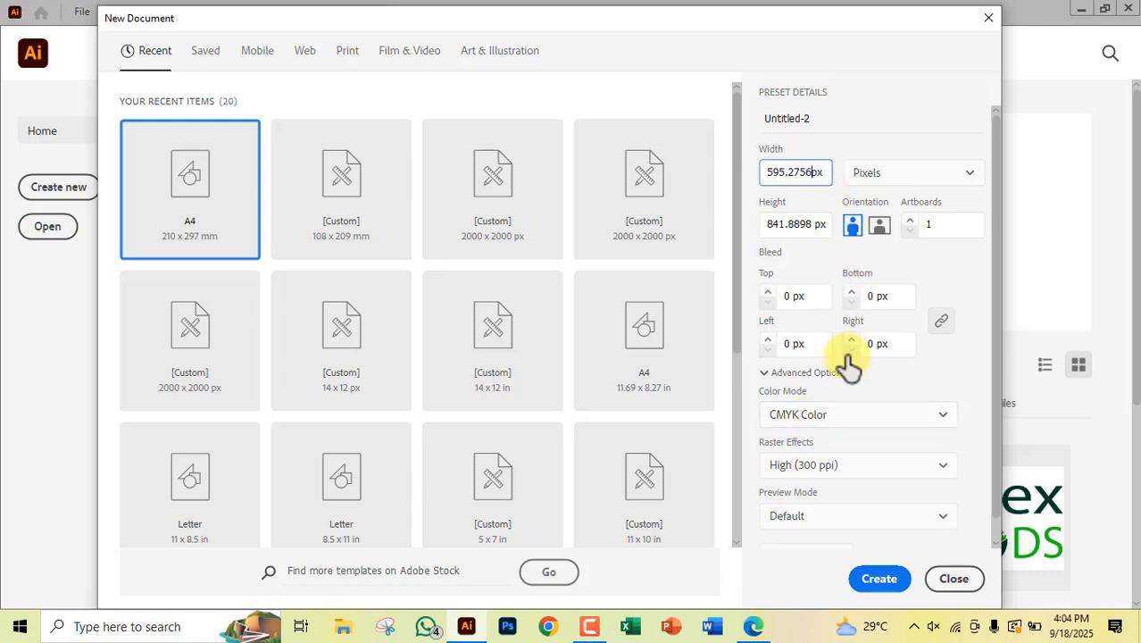
pyautogui.press('BackSpace')
pyautogui.press('BackSpace')
pyautogui.press('BackSpace')
pyautogui.press('BackSpace')
pyautogui.press('BackSpace')
pyautogui.press('BackSpace')
pyautogui.press('BackSpace')
pyautogui.press('BackSpace')
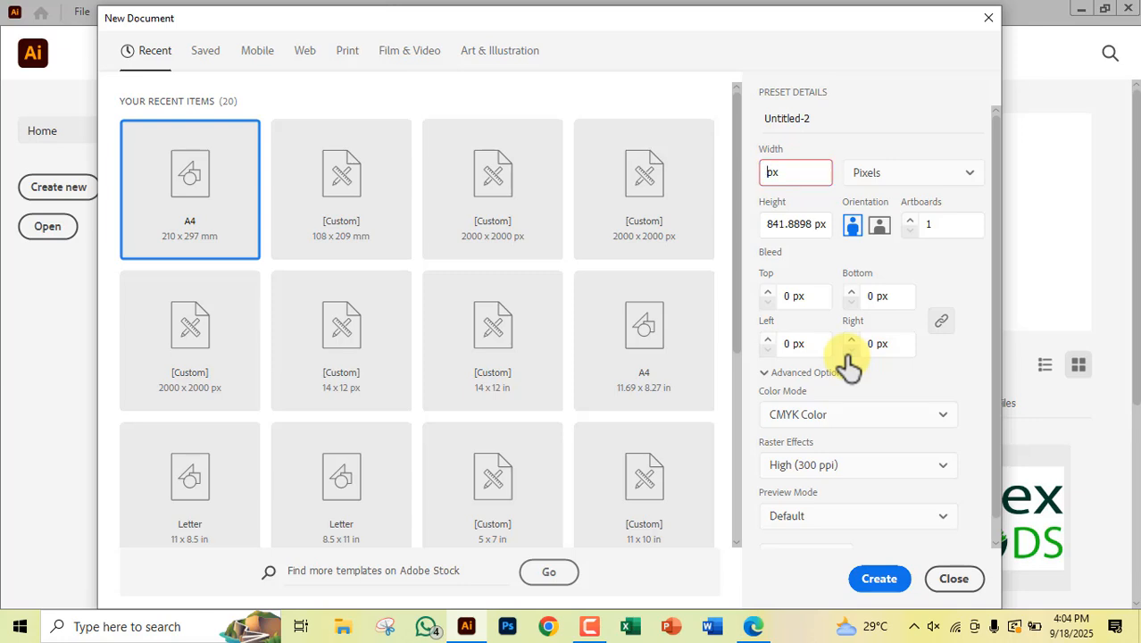
pyautogui.write('2000')
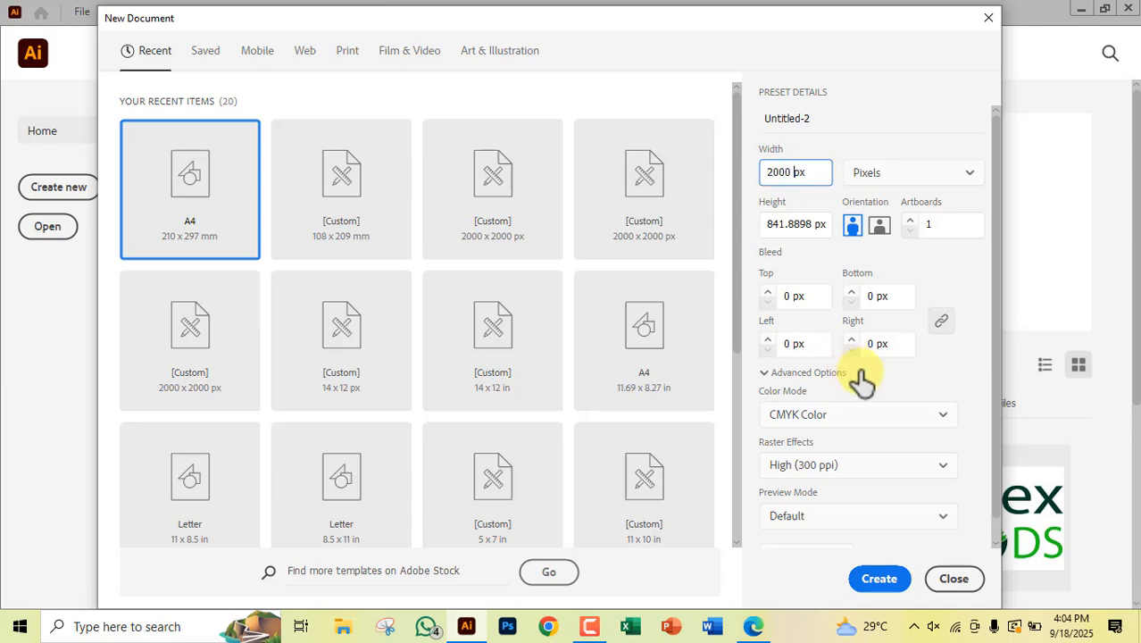
pyautogui.click(811, 223)
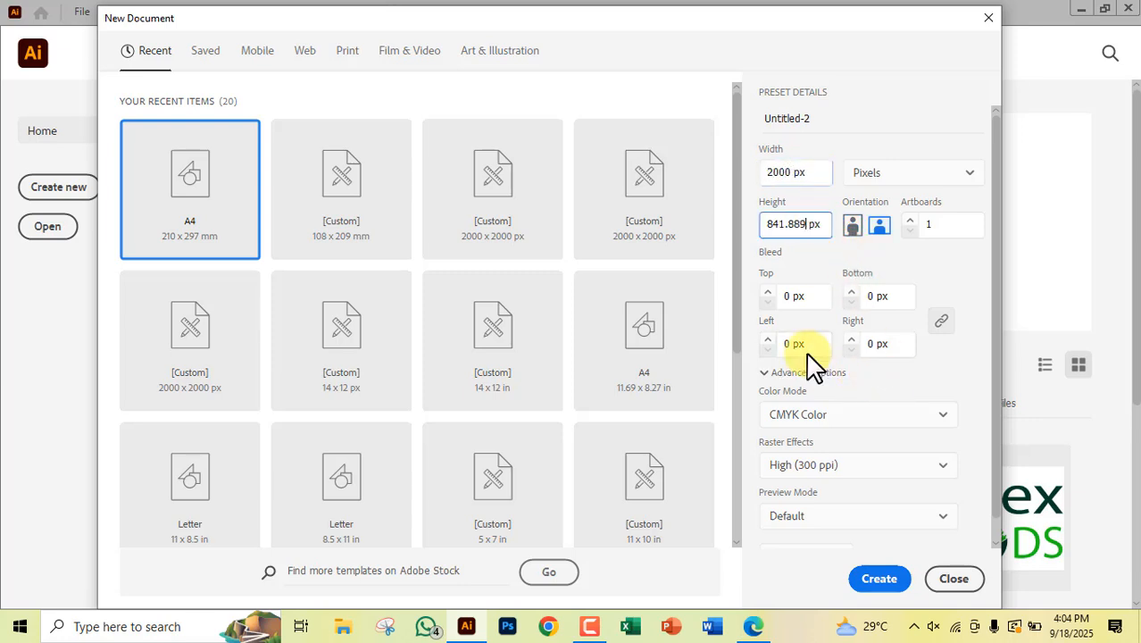
pyautogui.press('BackSpace')
pyautogui.write('2000')
pyautogui.click(879, 578)
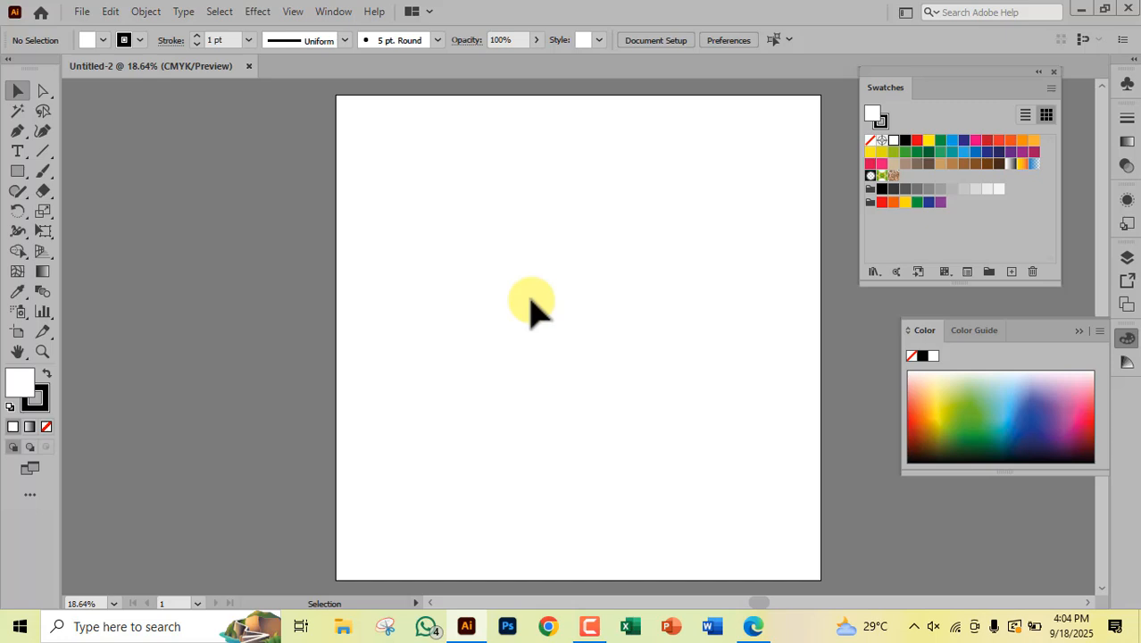
# Step: Start saving the document to the Desktop and create a new folder there named Job-2
pyautogui.click(82, 12)
pyautogui.click(101, 145)
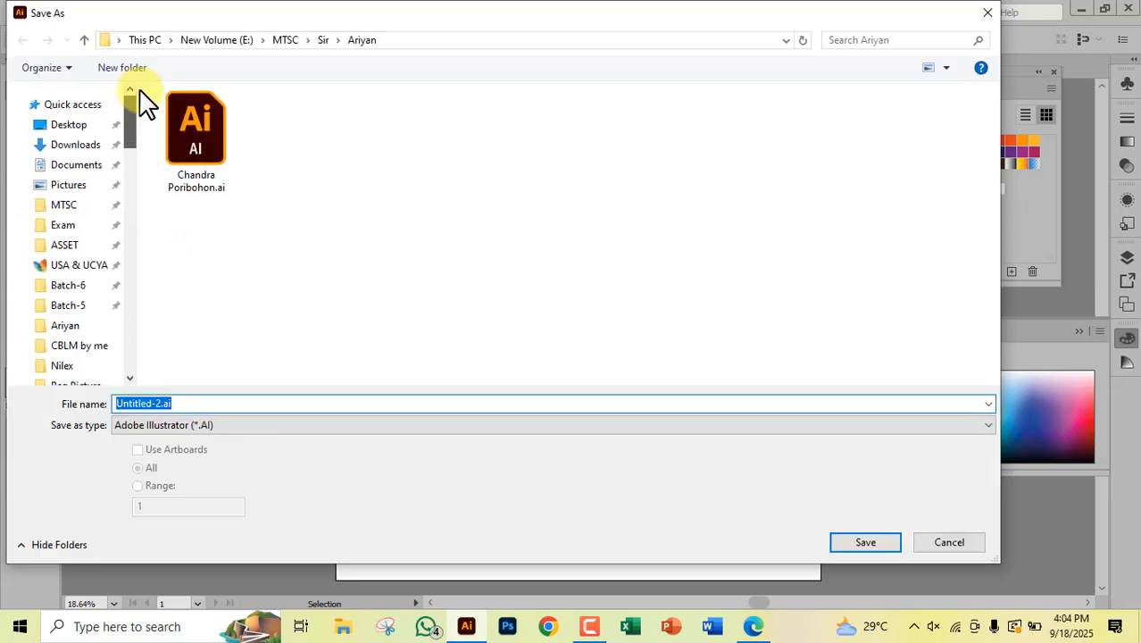
pyautogui.click(82, 127)
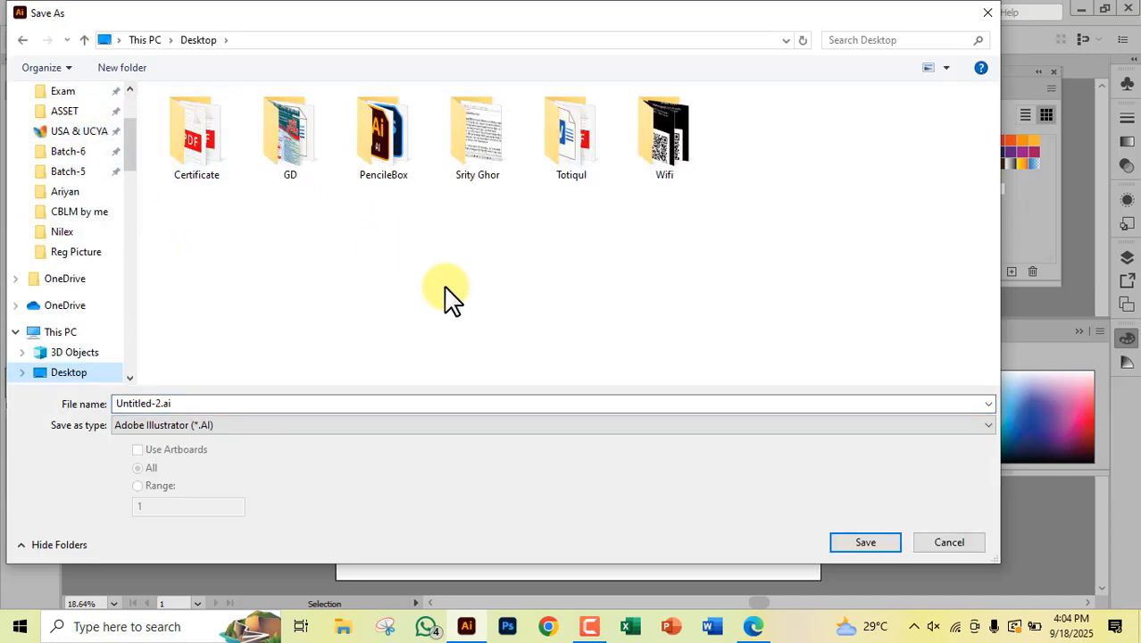
pyautogui.rightClick(352, 269)
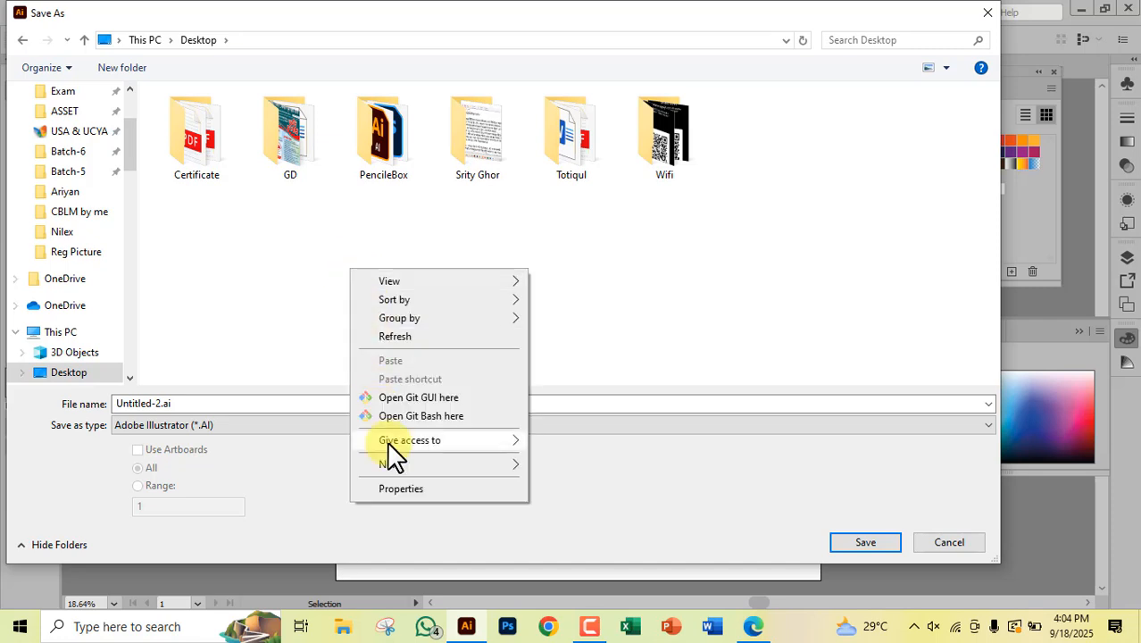
pyautogui.click(576, 462)
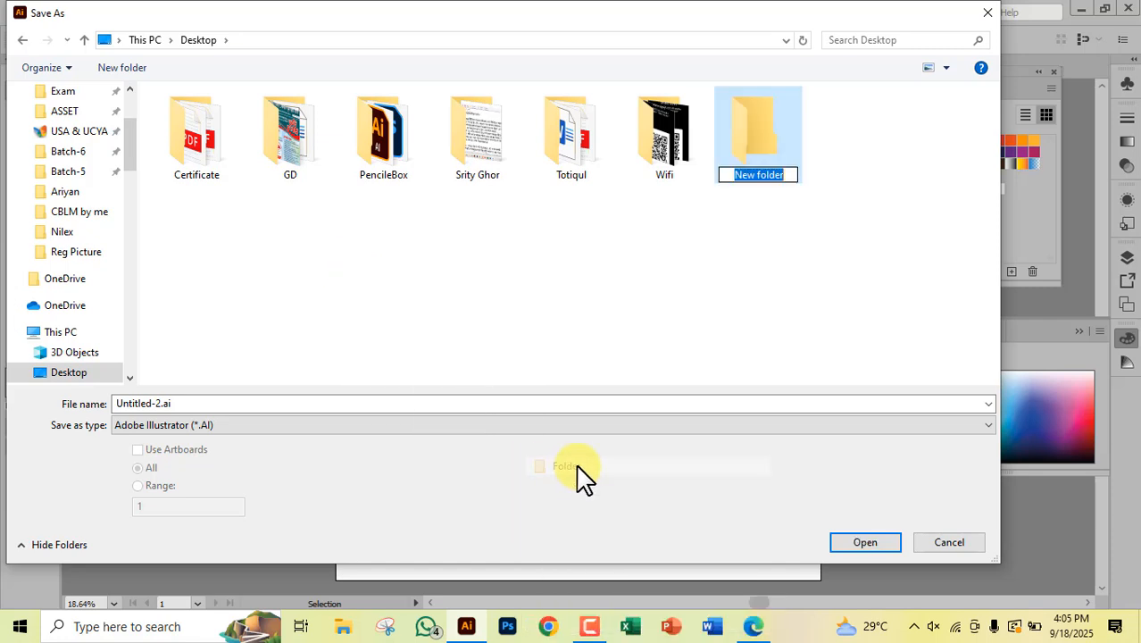
pyautogui.write('Job')
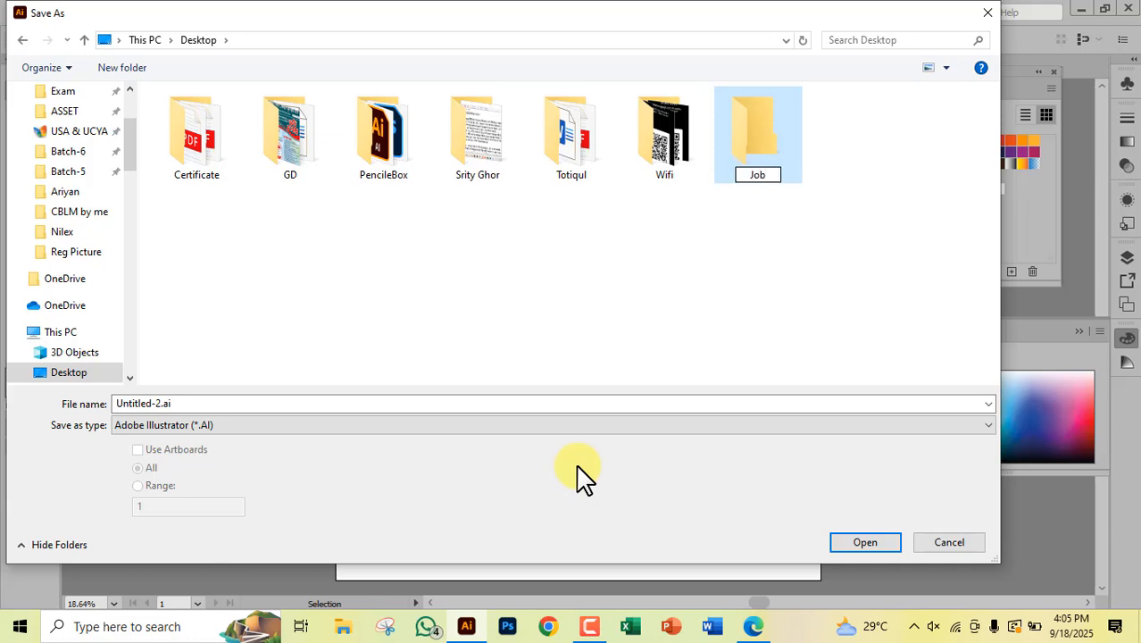
pyautogui.write('-2')
pyautogui.press('Return')
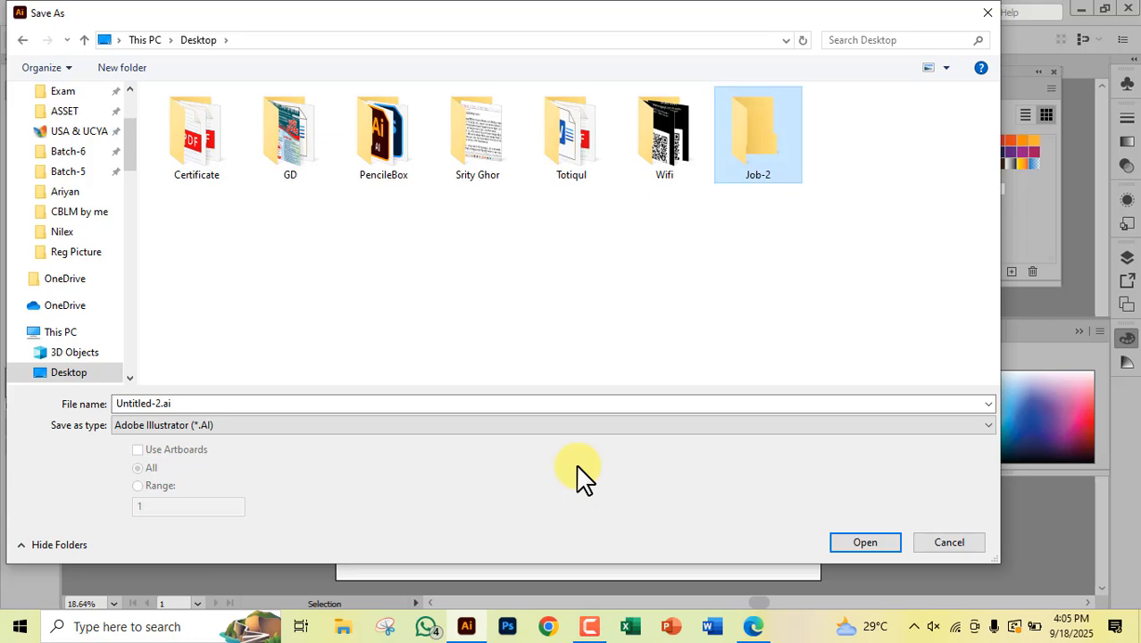
# Step: Save the document in the Job-2 folder as Grammo Bazar Logo in Illustrator 2020 format
pyautogui.press('Return')
pyautogui.moveTo(353, 403); pyautogui.dragTo(203, 402)
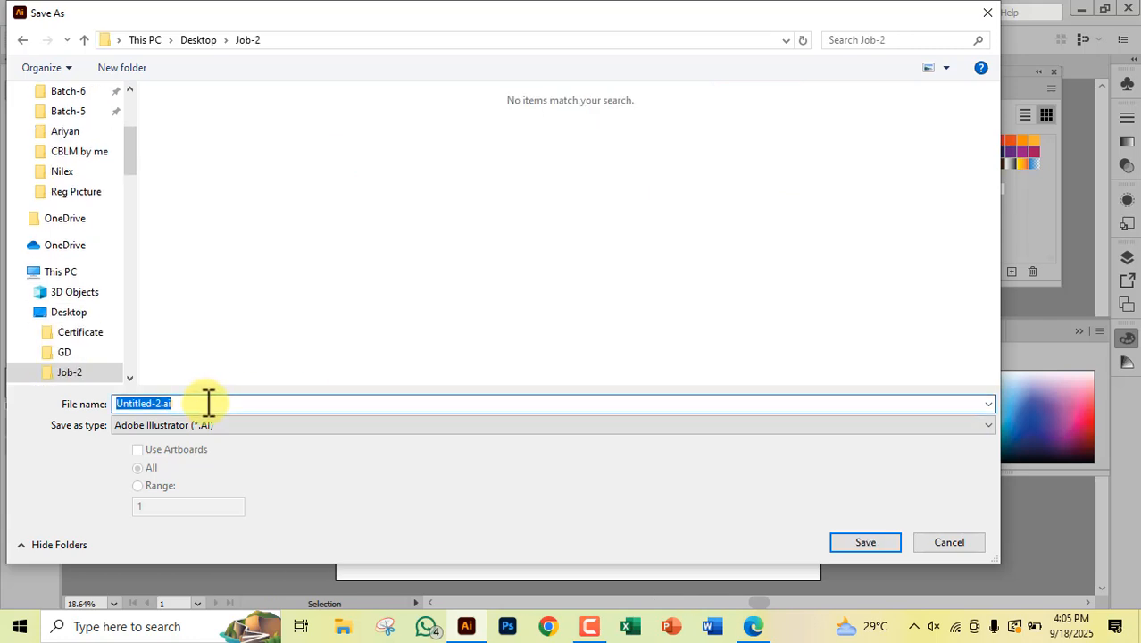
pyautogui.write('Grammo Bazar Logo')
pyautogui.press('Return')
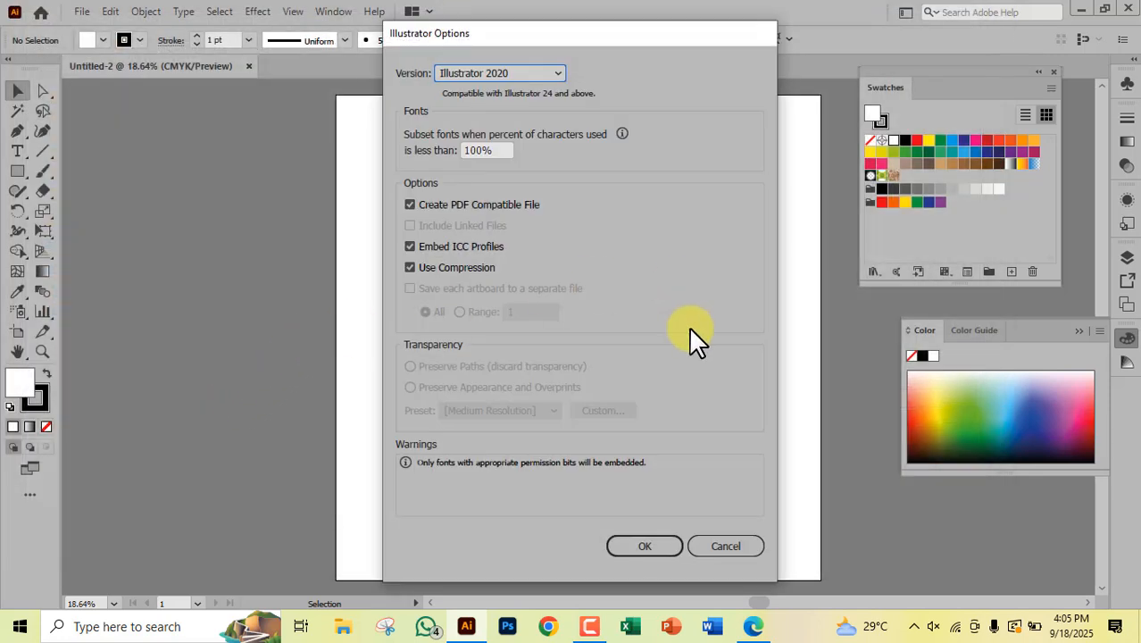
pyautogui.click(630, 548)
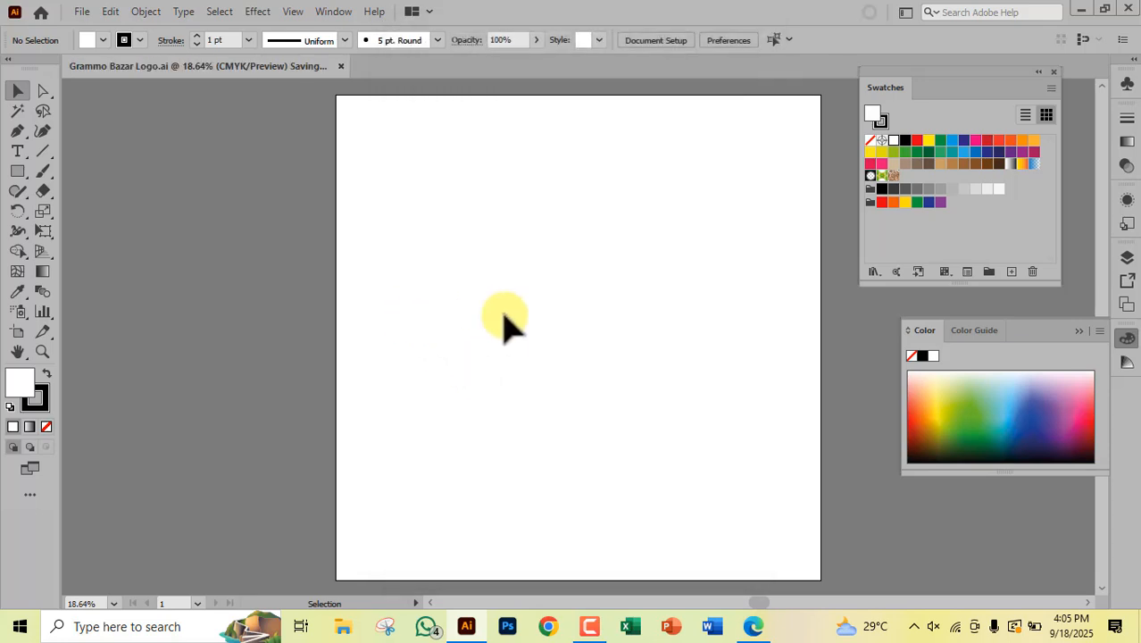
pyautogui.press('space')
pyautogui.hotkey('ctrl', 'n')
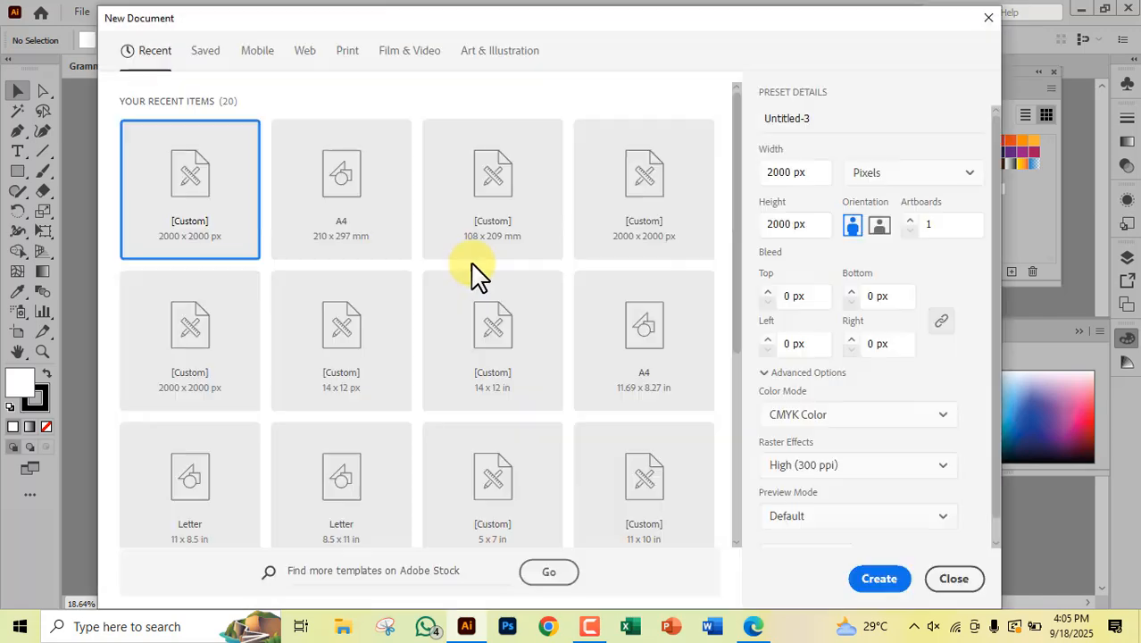
pyautogui.click(982, 20)
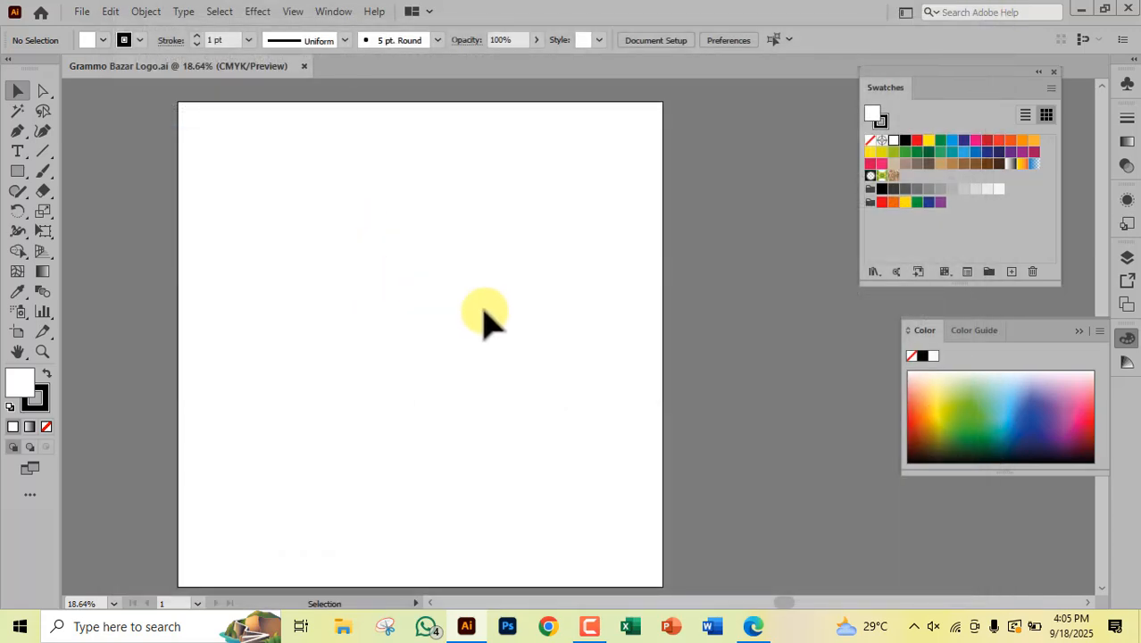
# Step: Arrange the PDF brief and a wider Illustrator window side by side to use the example logo as reference
pyautogui.click(752, 625)
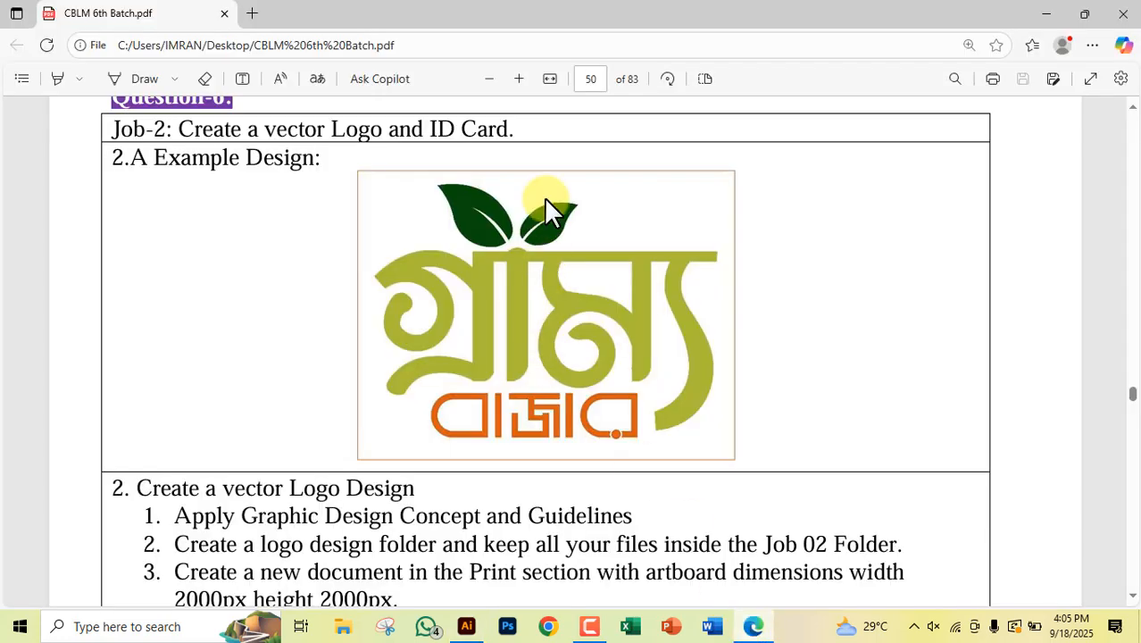
pyautogui.scroll(2, 550, 308)
pyautogui.scroll(-2, 552, 313)
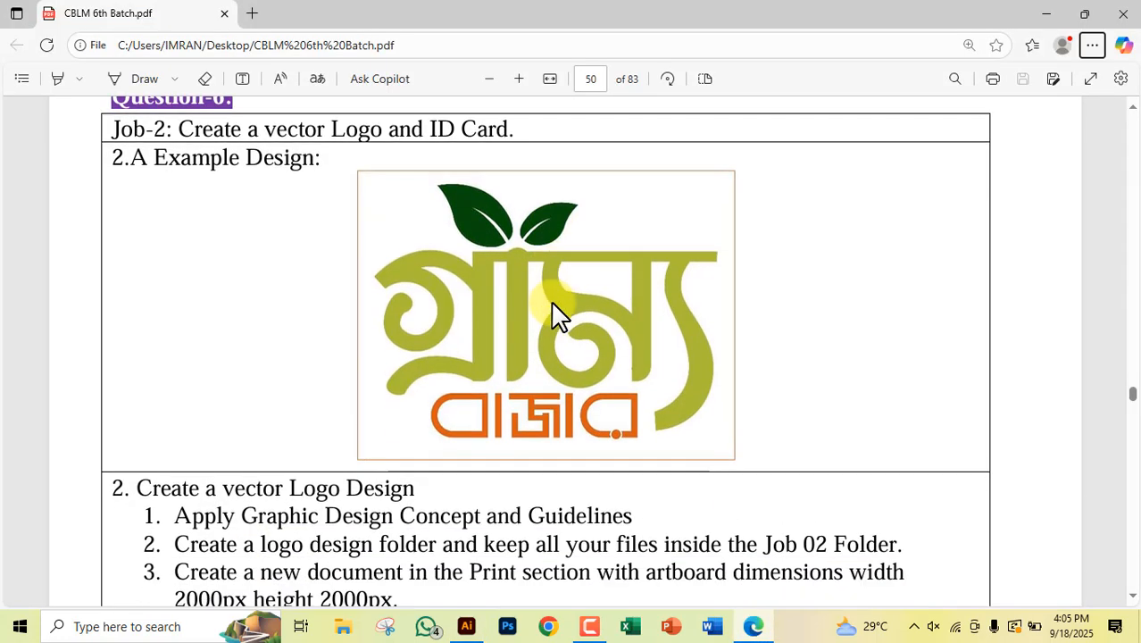
pyautogui.keyDown('ctrl'); pyautogui.scroll(1, 550, 331); pyautogui.keyUp('ctrl')
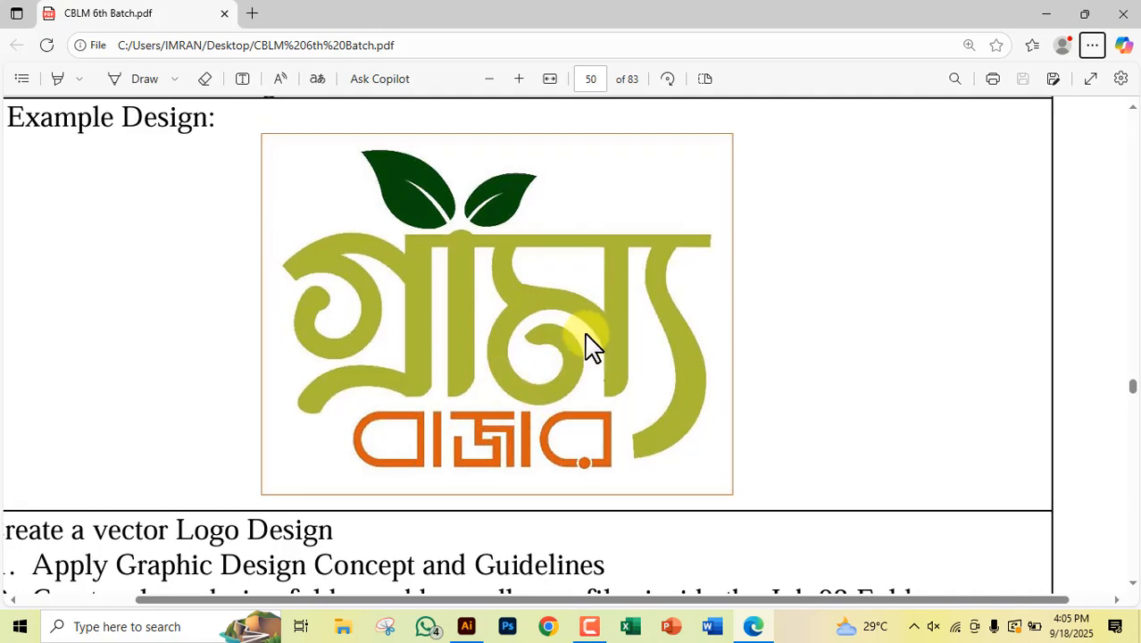
pyautogui.keyDown('ctrl'); pyautogui.scroll(-1, 520, 331); pyautogui.keyUp('ctrl')
pyautogui.moveTo(527, 22); pyautogui.dragTo(971, 21)
pyautogui.click(590, 32)
pyautogui.moveTo(586, 19); pyautogui.dragTo(490, 16)
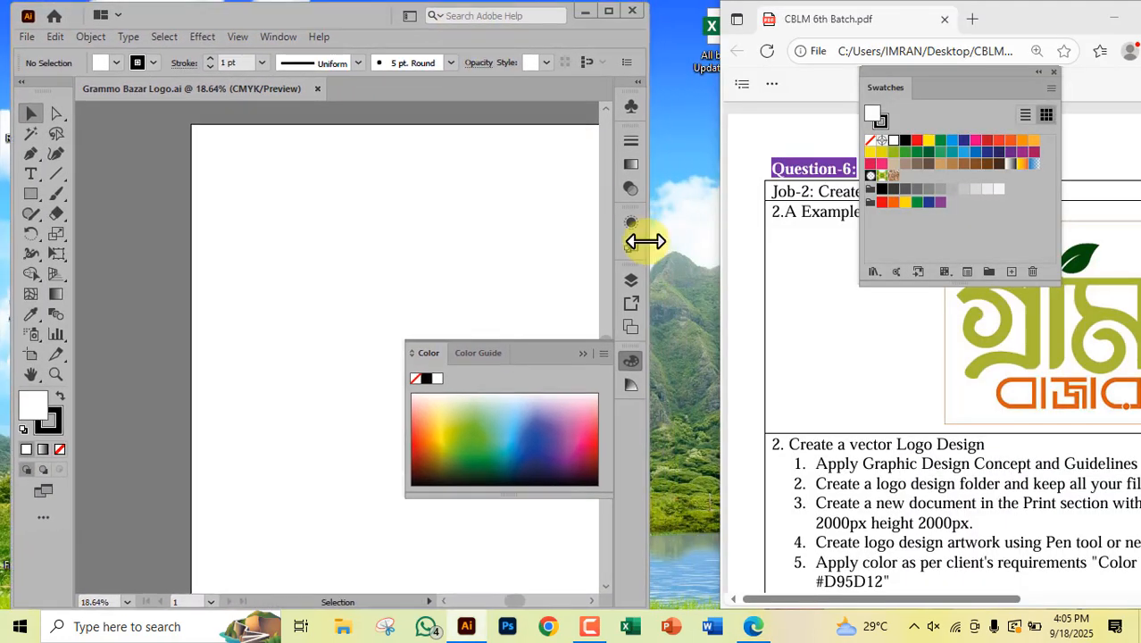
pyautogui.moveTo(649, 247); pyautogui.dragTo(830, 252)
# Step: Dock the floating Swatches panel and collapse the Color panel to clear the view of the artboard and reference logo
pyautogui.moveTo(988, 77); pyautogui.dragTo(812, 87)
pyautogui.moveTo(981, 612); pyautogui.dragTo(1038, 612)
pyautogui.click(511, 342)
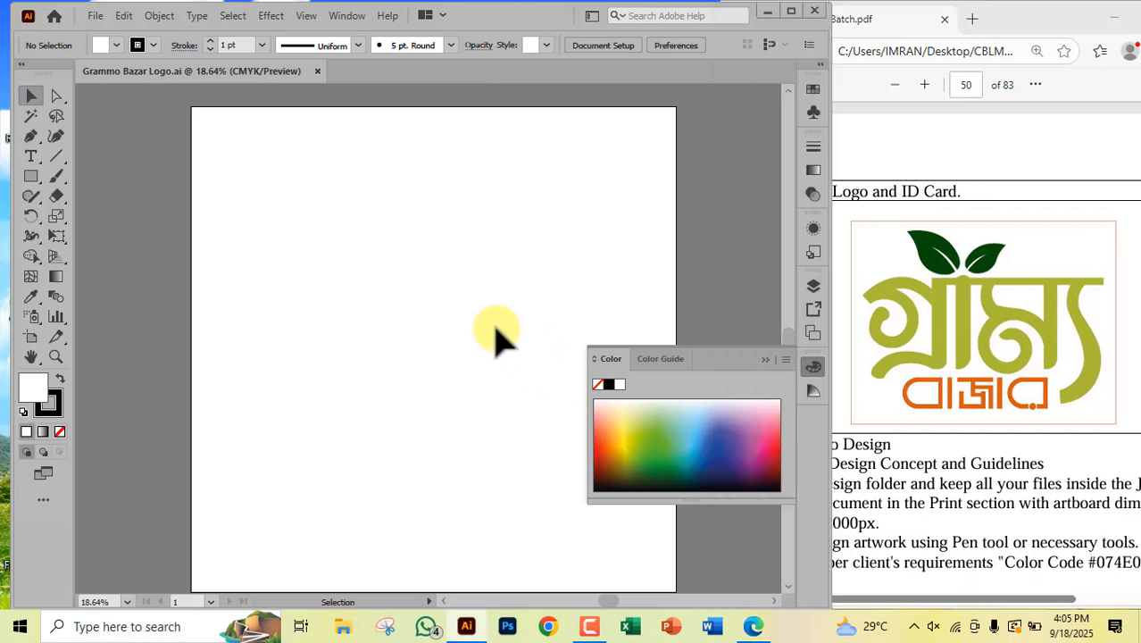
pyautogui.click(762, 359)
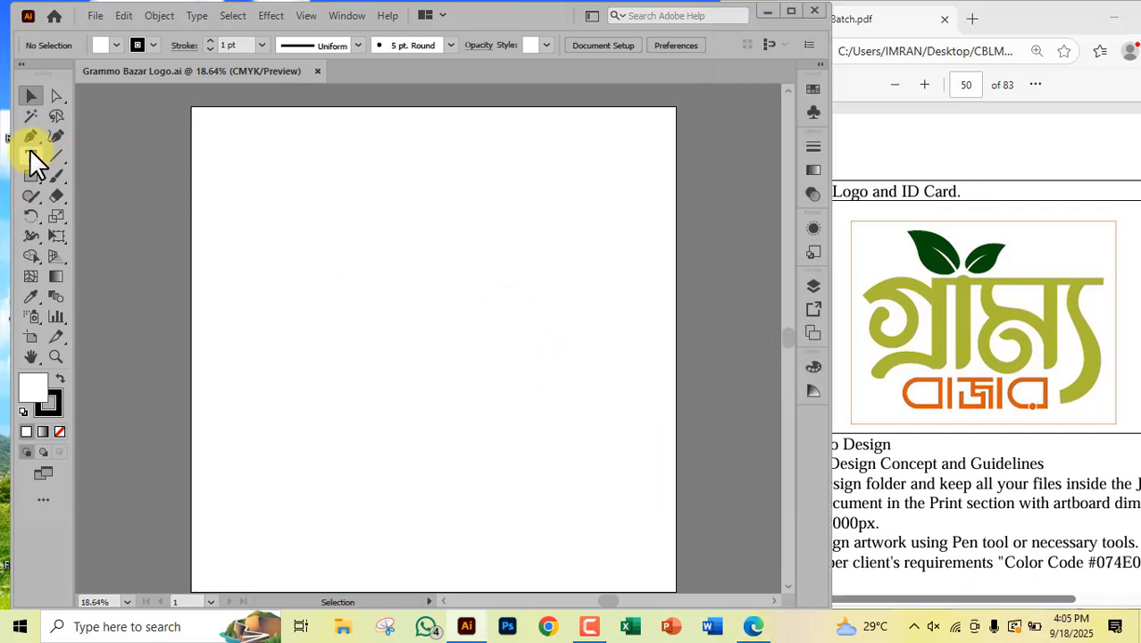
# Step: Place a line of Lorem ipsum placeholder text and enlarge it to nearly the artboard's width, stretched taller and centred horizontally
pyautogui.click(30, 155)
pyautogui.click(291, 228)
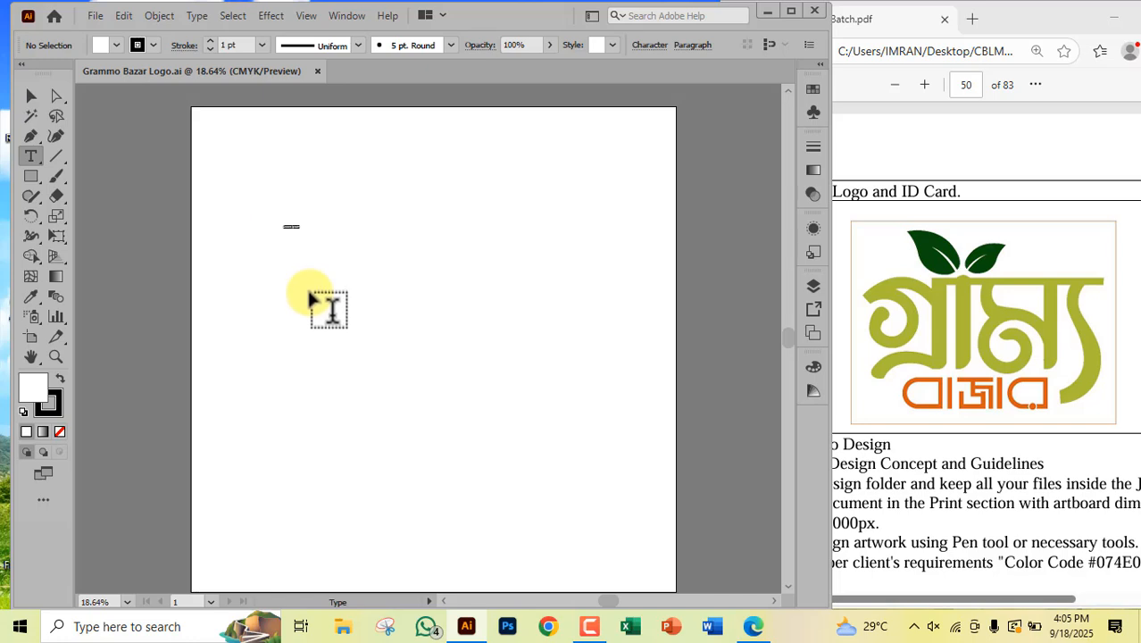
pyautogui.click(30, 95)
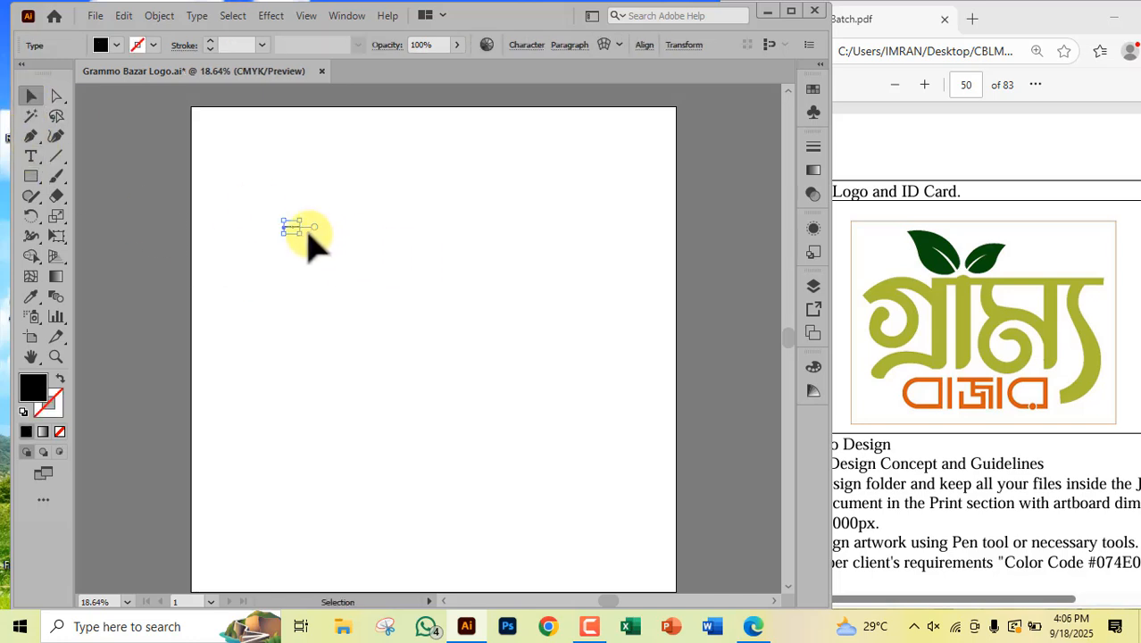
pyautogui.moveTo(302, 232); pyautogui.dragTo(665, 285)
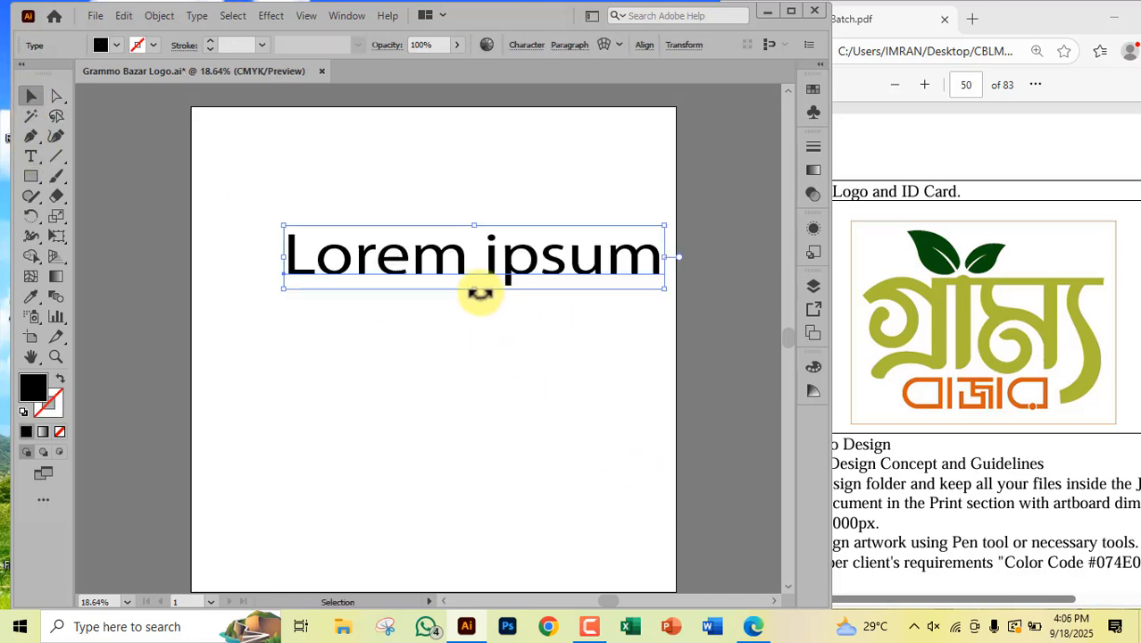
pyautogui.moveTo(477, 288); pyautogui.dragTo(474, 361)
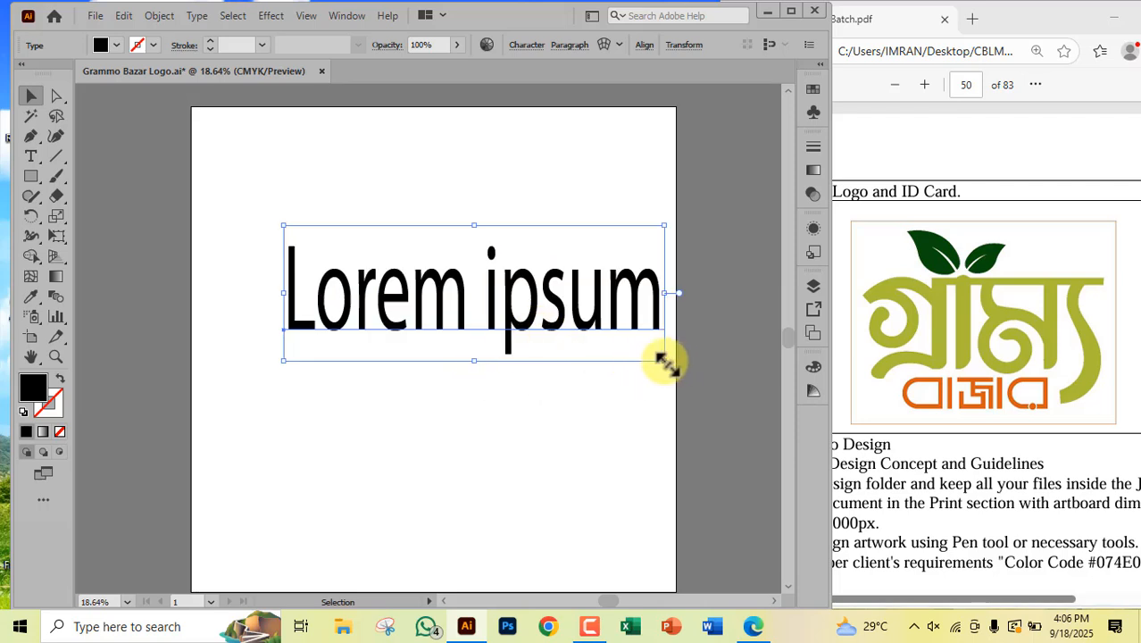
pyautogui.moveTo(664, 360); pyautogui.dragTo(732, 337)
pyautogui.moveTo(547, 313); pyautogui.dragTo(474, 319)
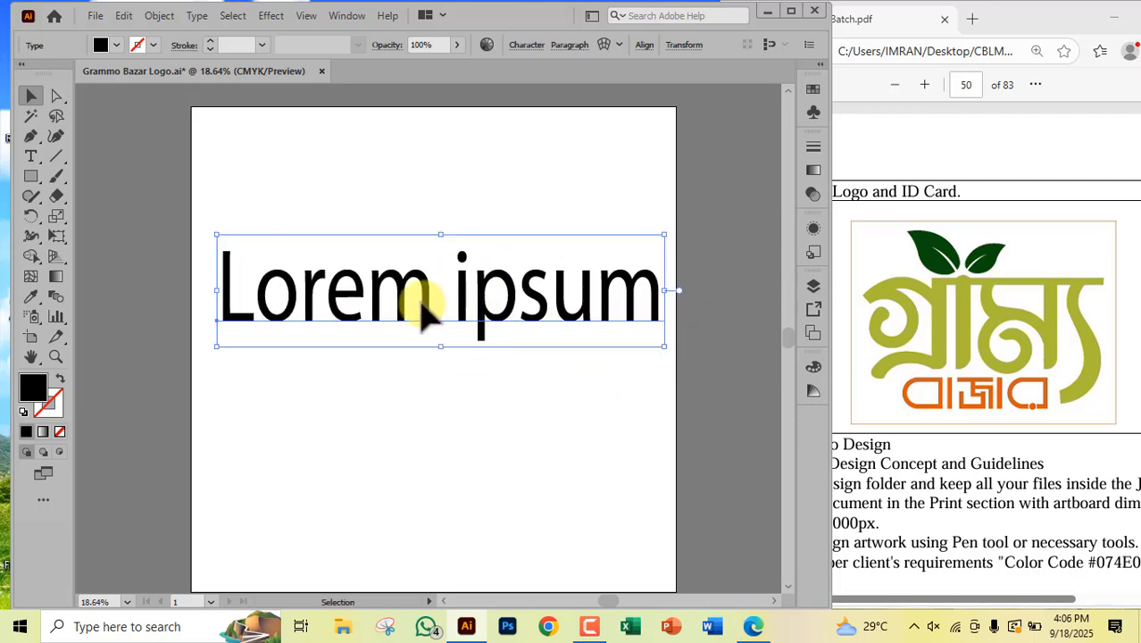
# Step: Change the font of the whole placeholder text to Li Shamim Noor ANSI V2
pyautogui.press('t')
pyautogui.tripleClick(426, 313)
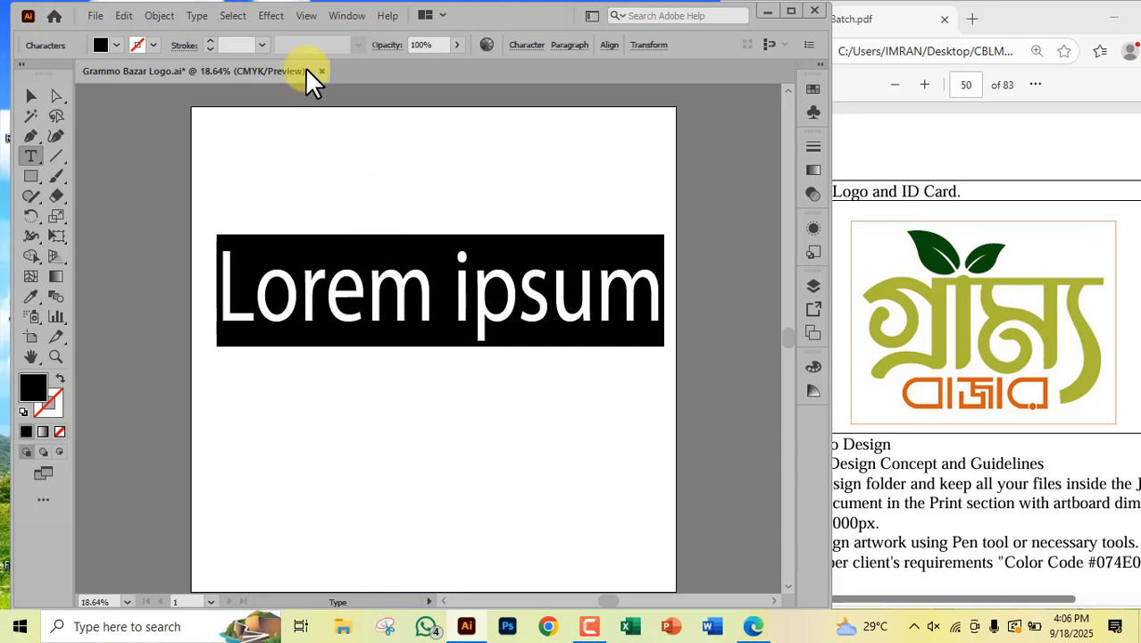
pyautogui.click(525, 44)
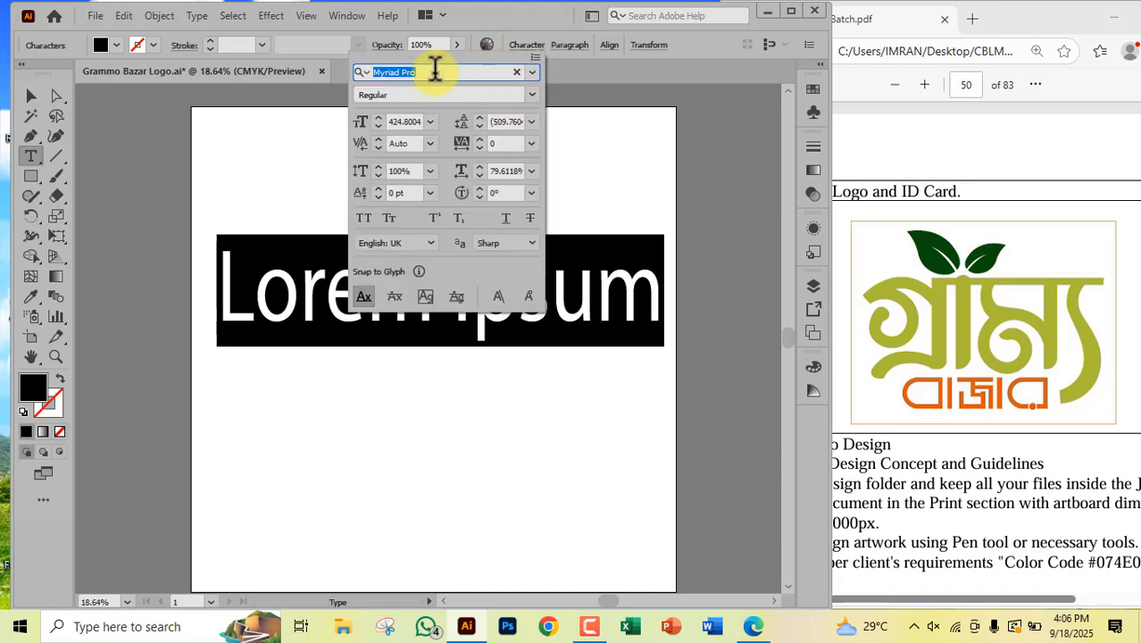
pyautogui.press('BackSpace')
pyautogui.write('li s')
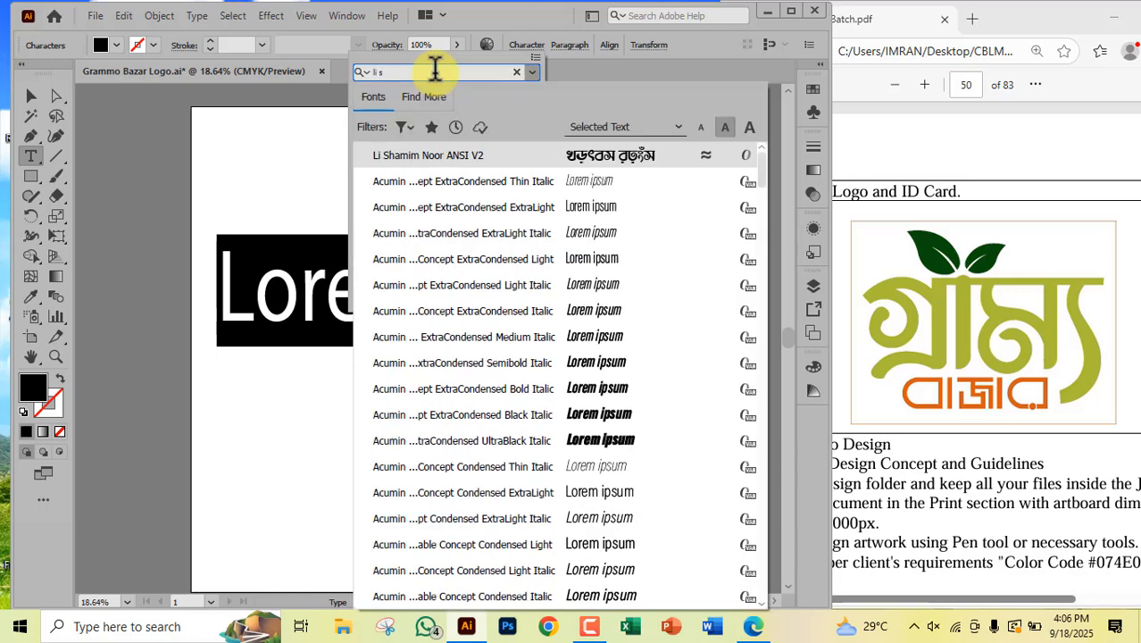
pyautogui.click(440, 154)
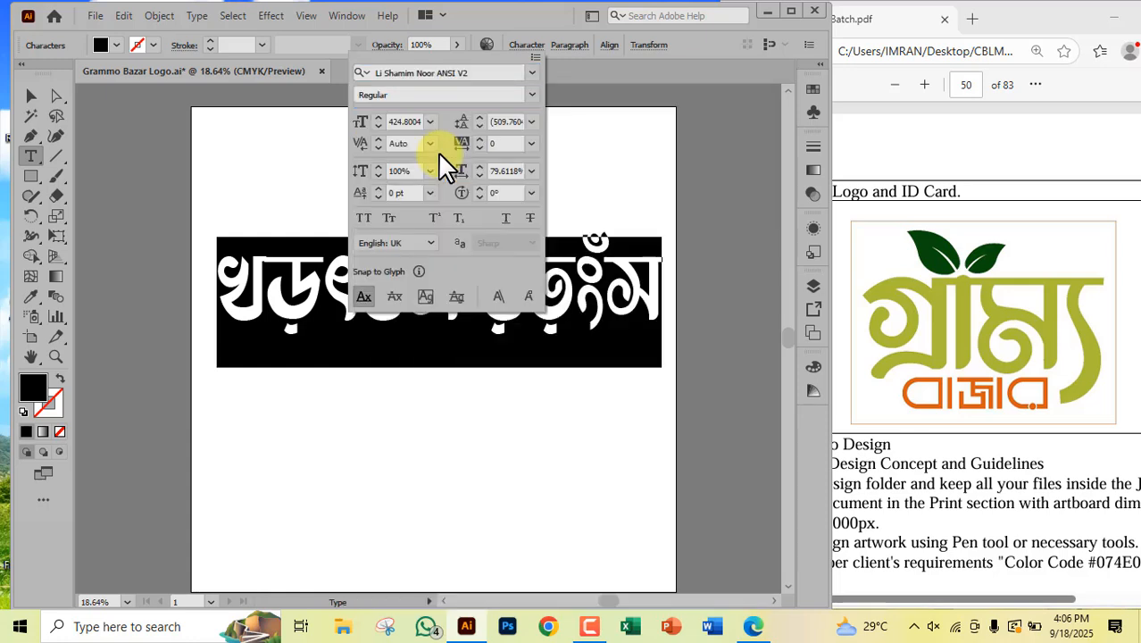
# Step: Replace the whole placeholder text with the Bengali word "গ্রাম্য"
pyautogui.click(574, 299)
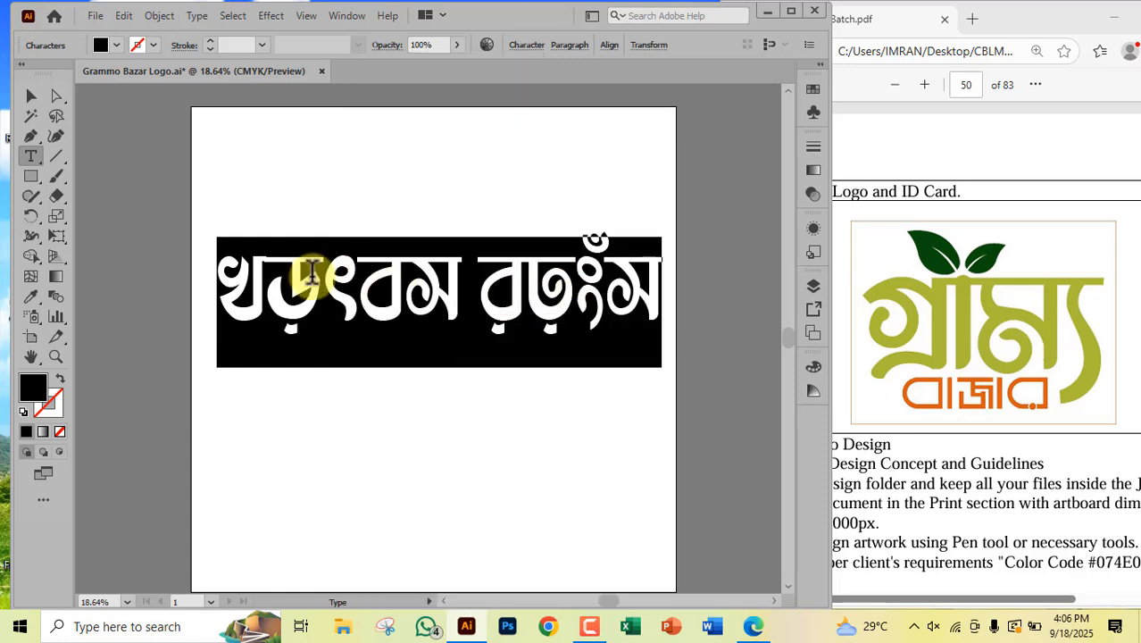
pyautogui.hotkey('ctrl', 'alt', 'b')
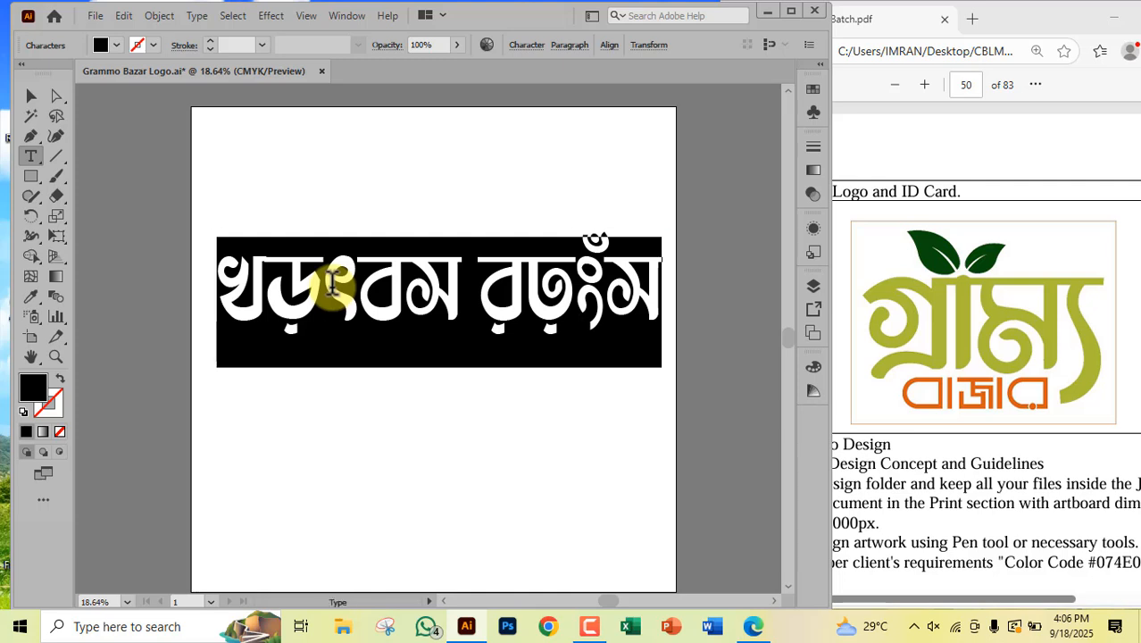
pyautogui.write('গ্রা')
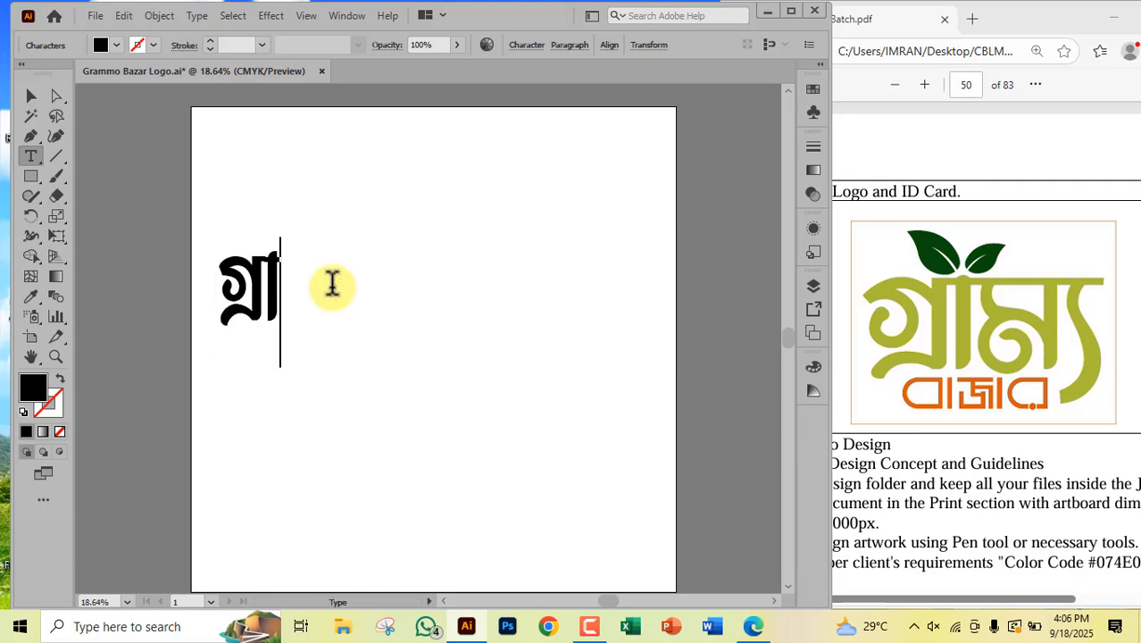
pyautogui.write('ম্য')
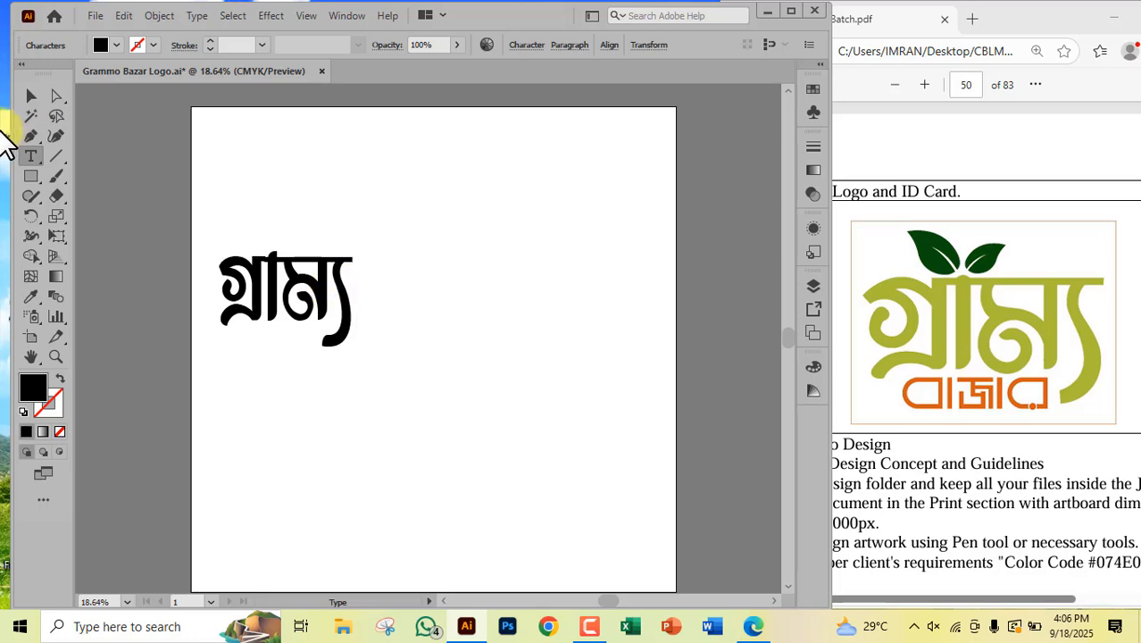
# Step: Enlarge the word গ্রাম্য to about three quarters of the artboard's width and move it into the upper half
pyautogui.click(33, 96)
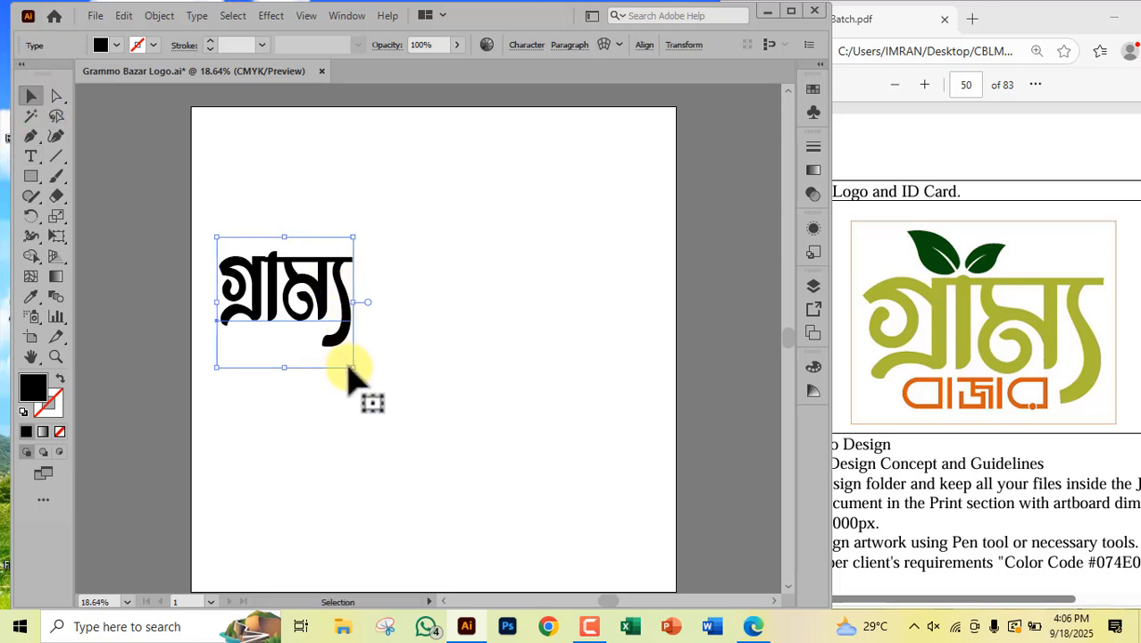
pyautogui.moveTo(353, 366); pyautogui.dragTo(562, 446)
pyautogui.moveTo(513, 344); pyautogui.dragTo(534, 248)
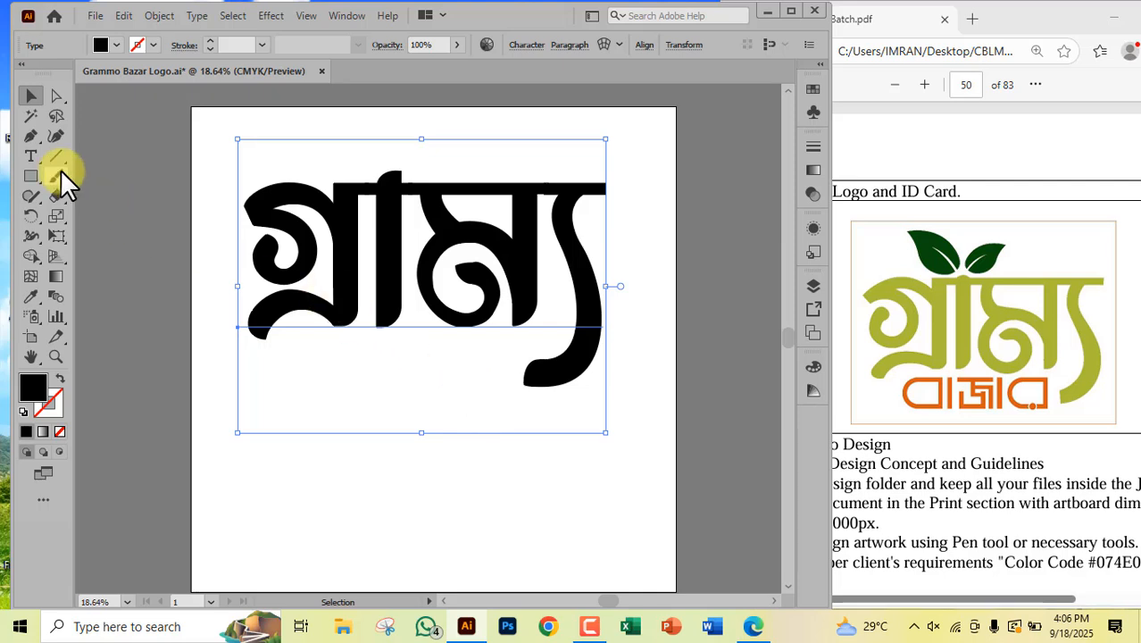
# Step: Duplicate the word গ্রাম্য below itself, replace the copy's text with "বাজার" and shift it to centre it roughly on the artboard
pyautogui.moveTo(386, 241); pyautogui.dragTo(375, 460)
pyautogui.press('t')
pyautogui.moveTo(254, 453); pyautogui.dragTo(647, 449)
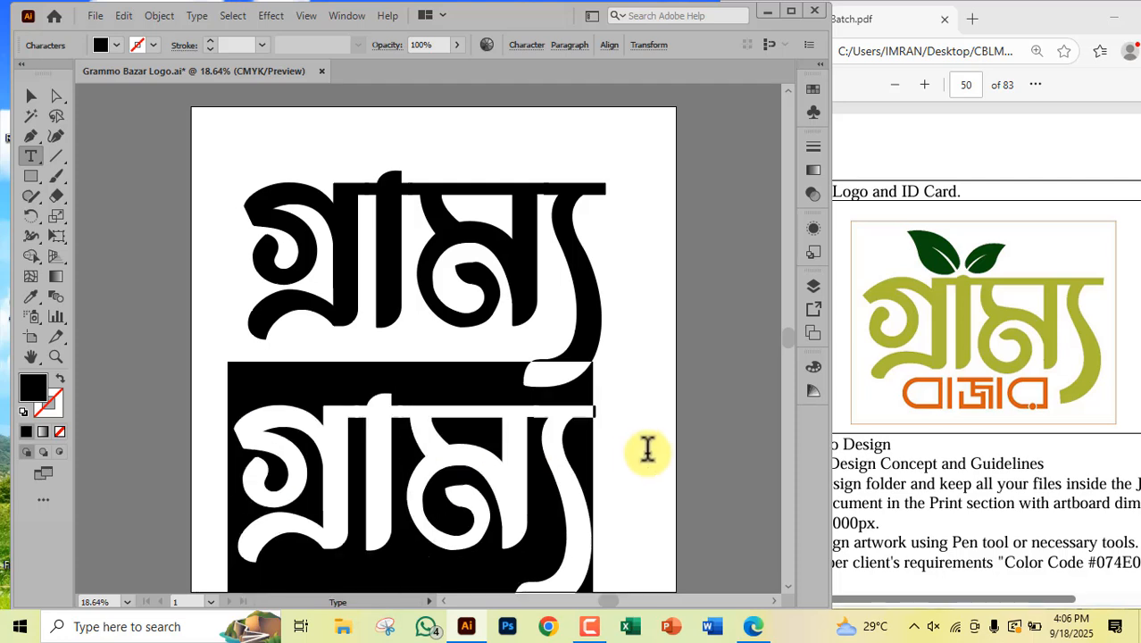
pyautogui.write('বাগার')
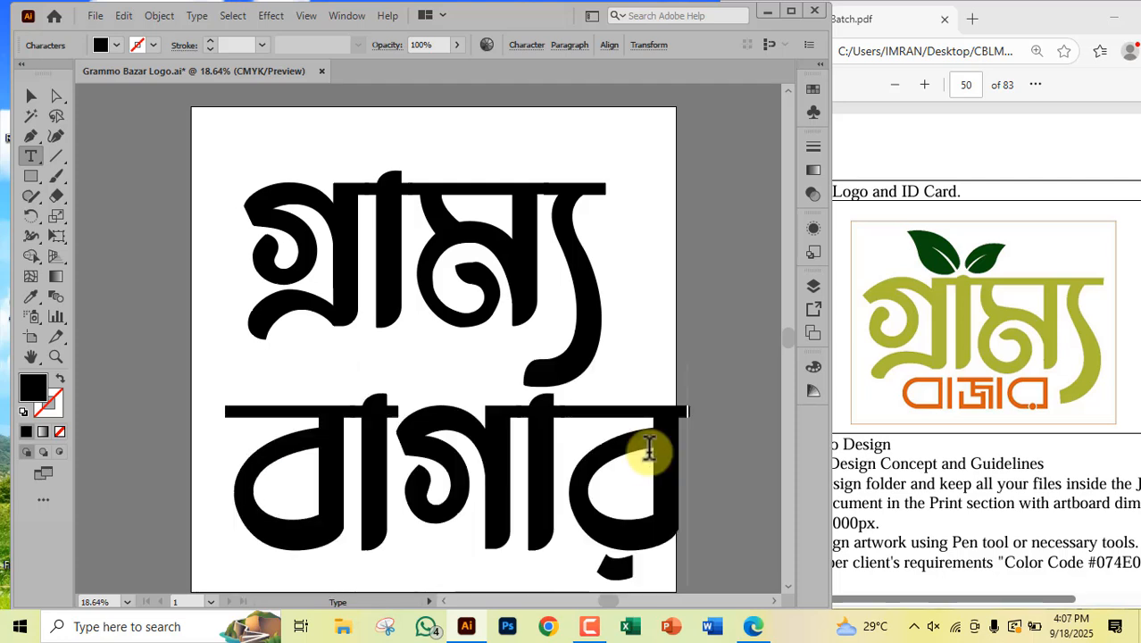
pyautogui.press('BackSpace')
pyautogui.press('BackSpace')
pyautogui.press('BackSpace')
pyautogui.write('জার')
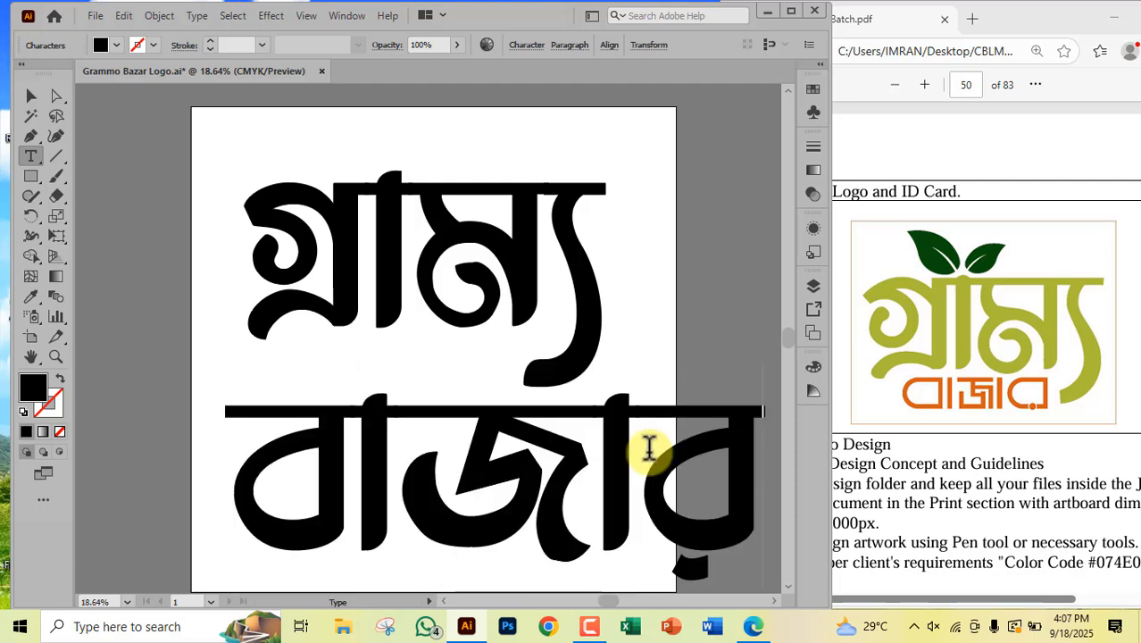
pyautogui.click(30, 95)
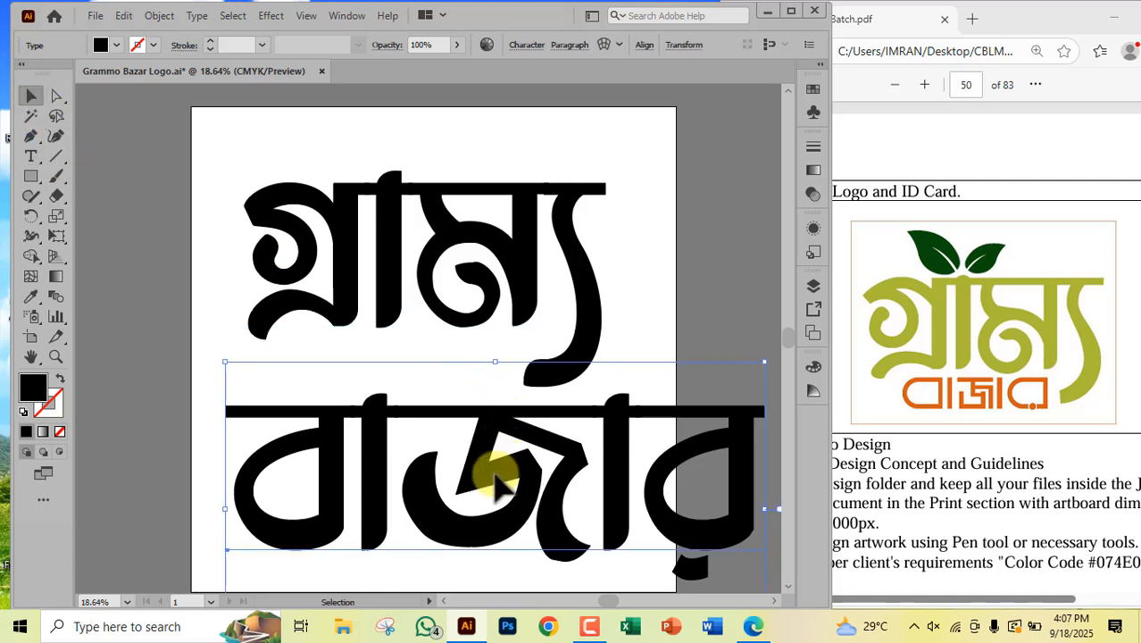
pyautogui.moveTo(496, 482); pyautogui.dragTo(451, 473)
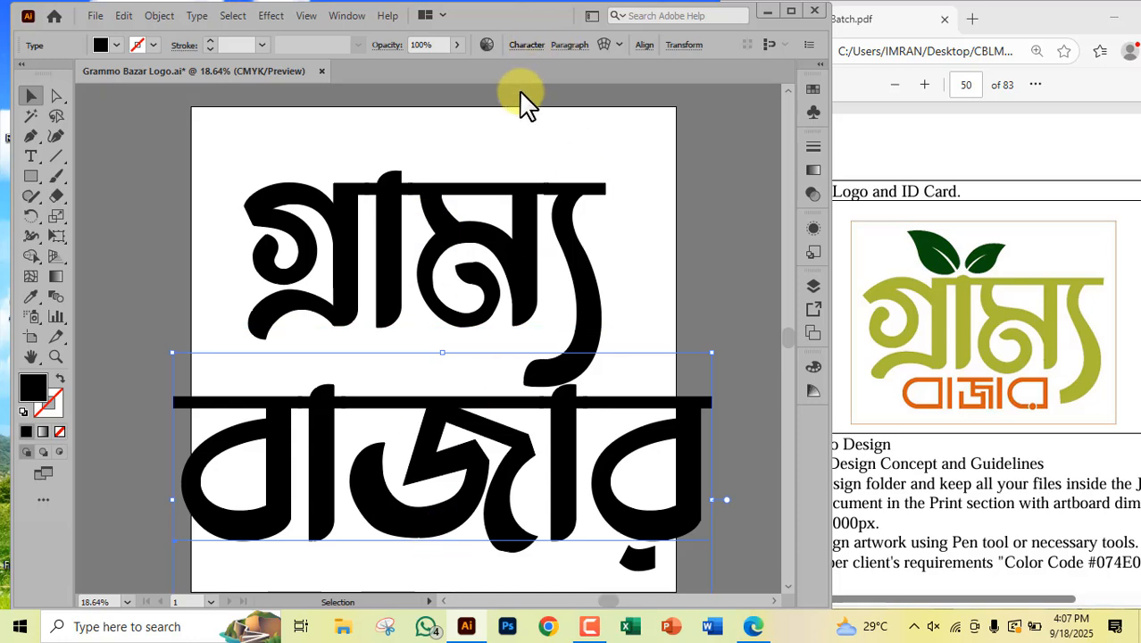
# Step: Change the font of the word বাজার to Modhumati and recentre it below গ্রাম্য
pyautogui.click(525, 45)
pyautogui.write('g')
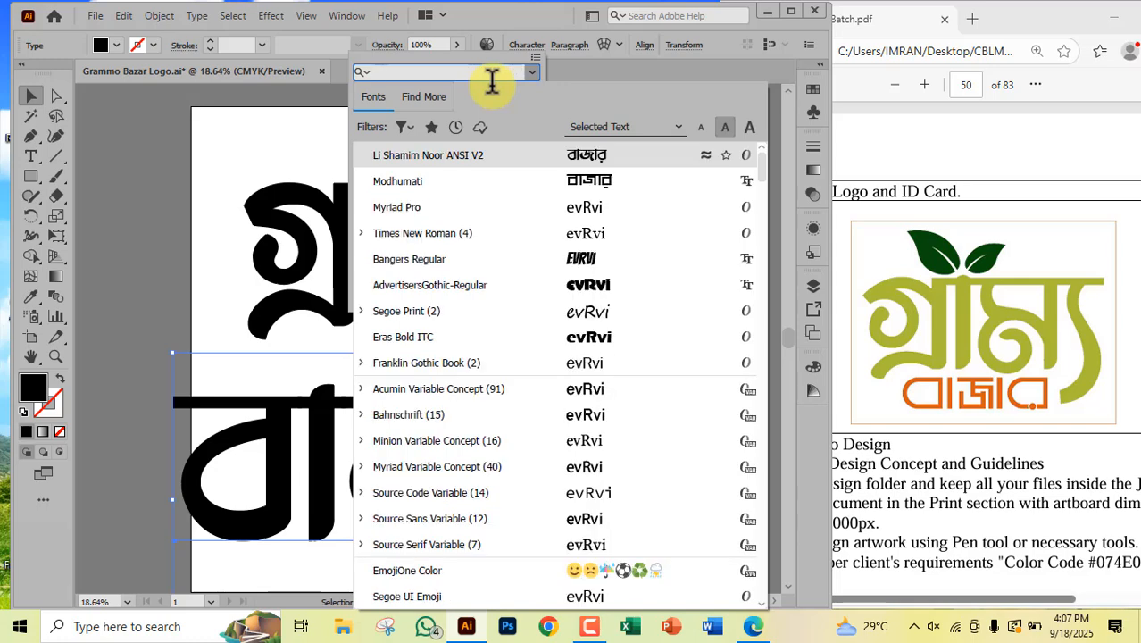
pyautogui.write('modh')
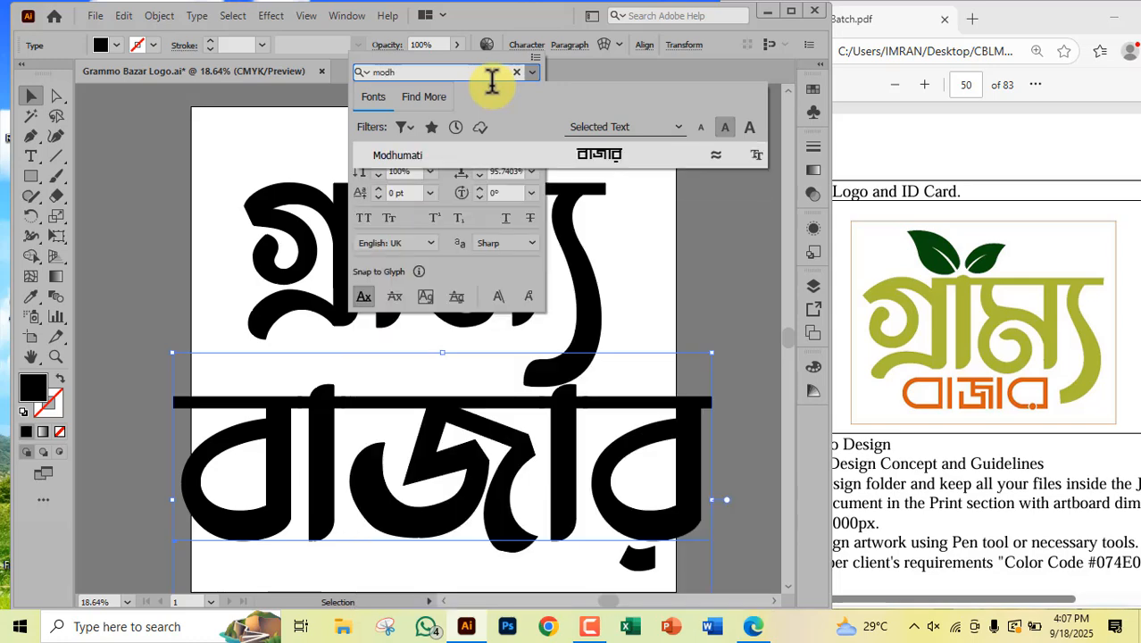
pyautogui.click(481, 147)
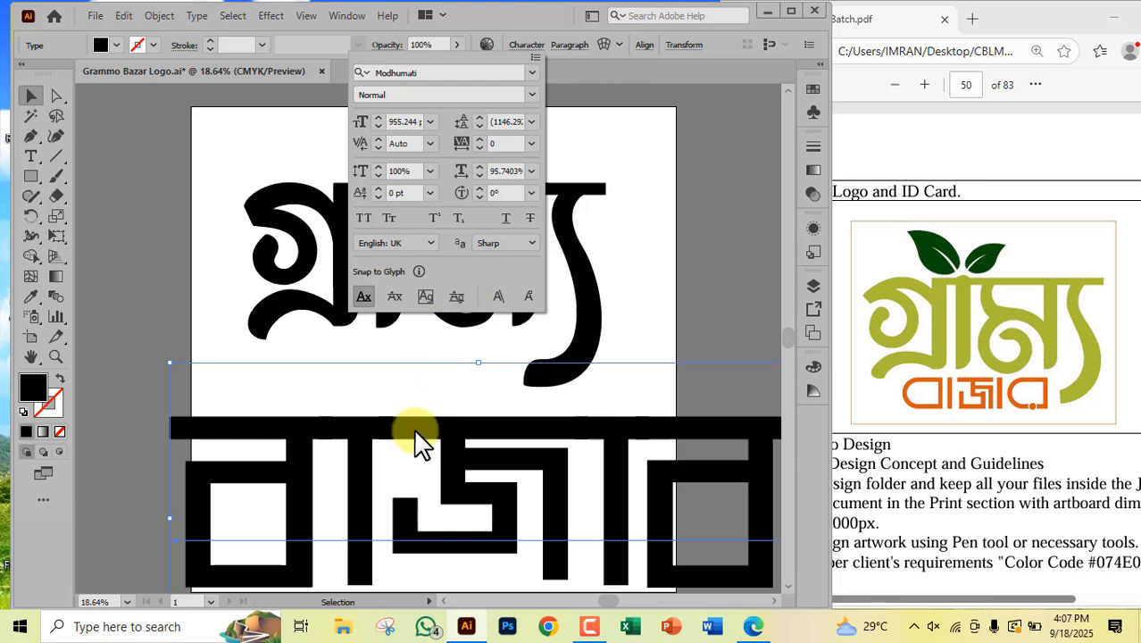
pyautogui.click(422, 398)
pyautogui.scroll(-2, 415, 382)
pyautogui.moveTo(475, 395); pyautogui.dragTo(417, 386)
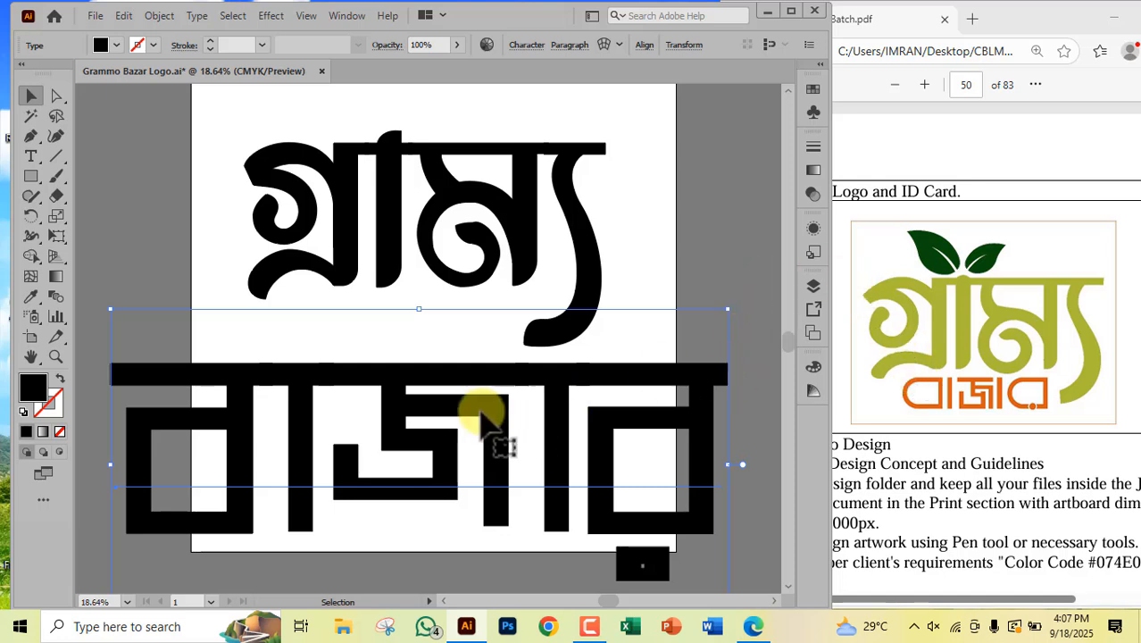
# Step: Convert the word বাজার to outlines and ungroup it into separate letter shapes
pyautogui.scroll(-1, 487, 406)
pyautogui.scroll(-1, 393, 424)
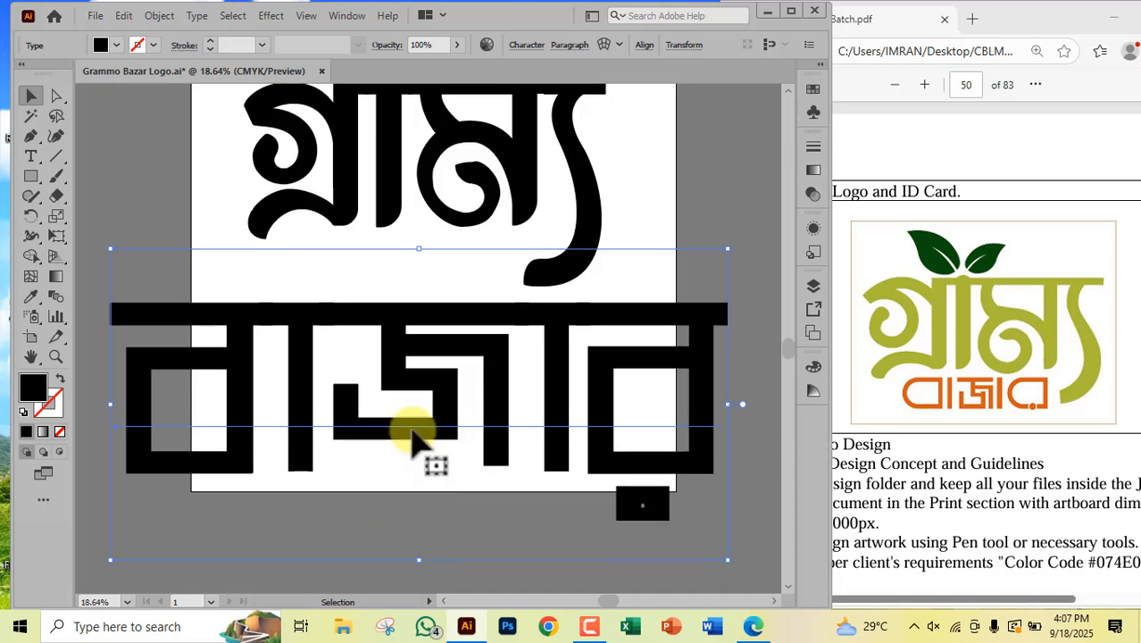
pyautogui.rightClick(412, 370)
pyautogui.click(473, 145)
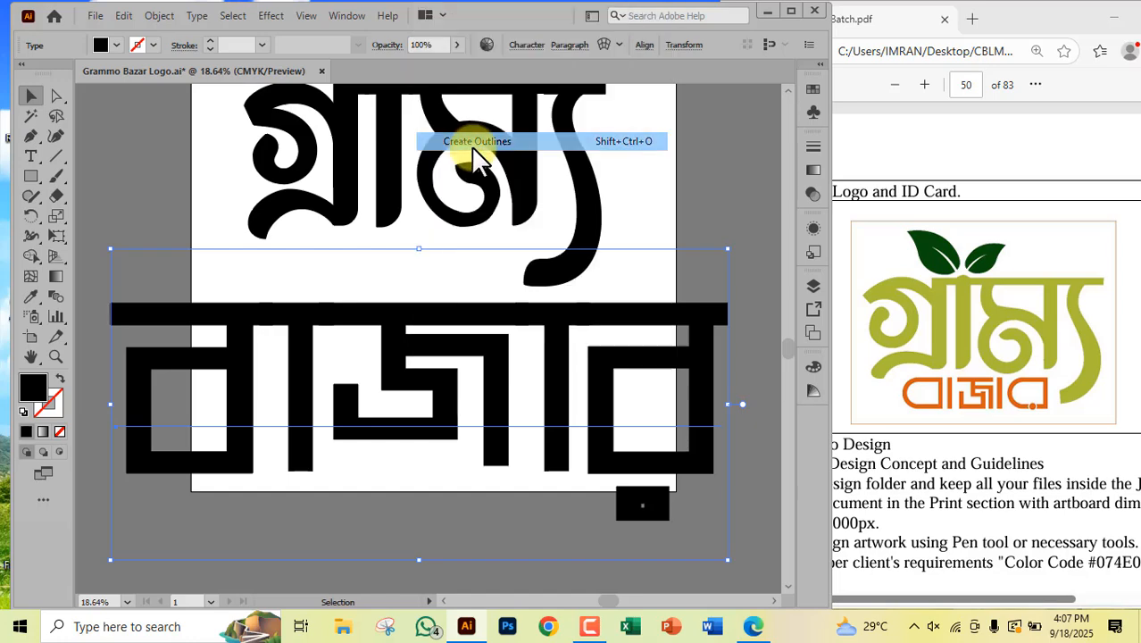
pyautogui.rightClick(496, 343)
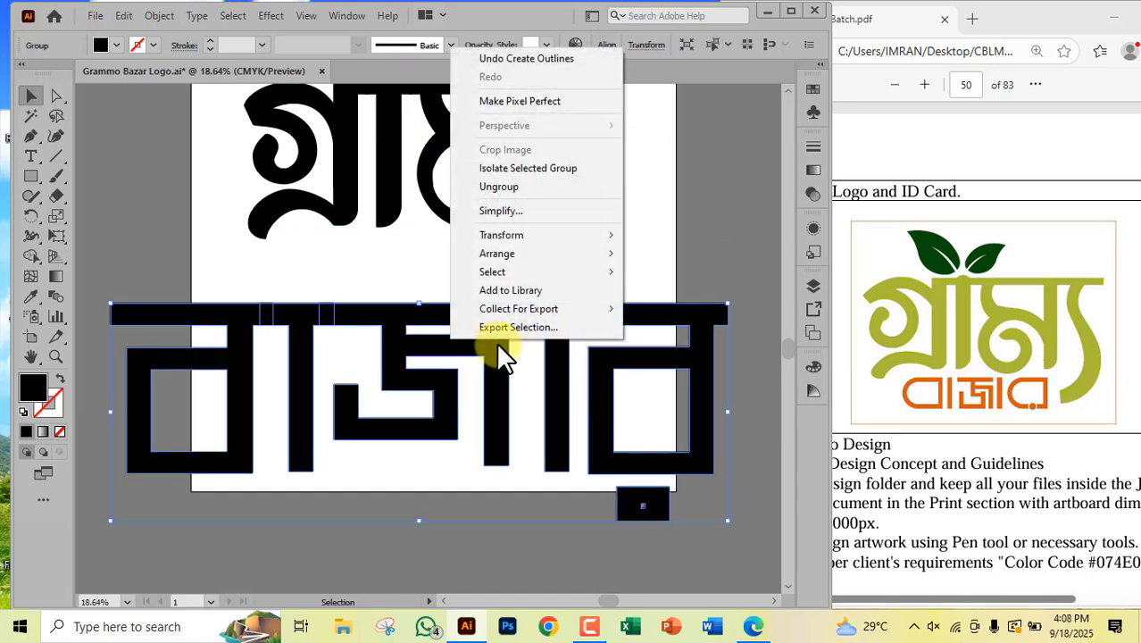
pyautogui.click(498, 187)
pyautogui.click(257, 267)
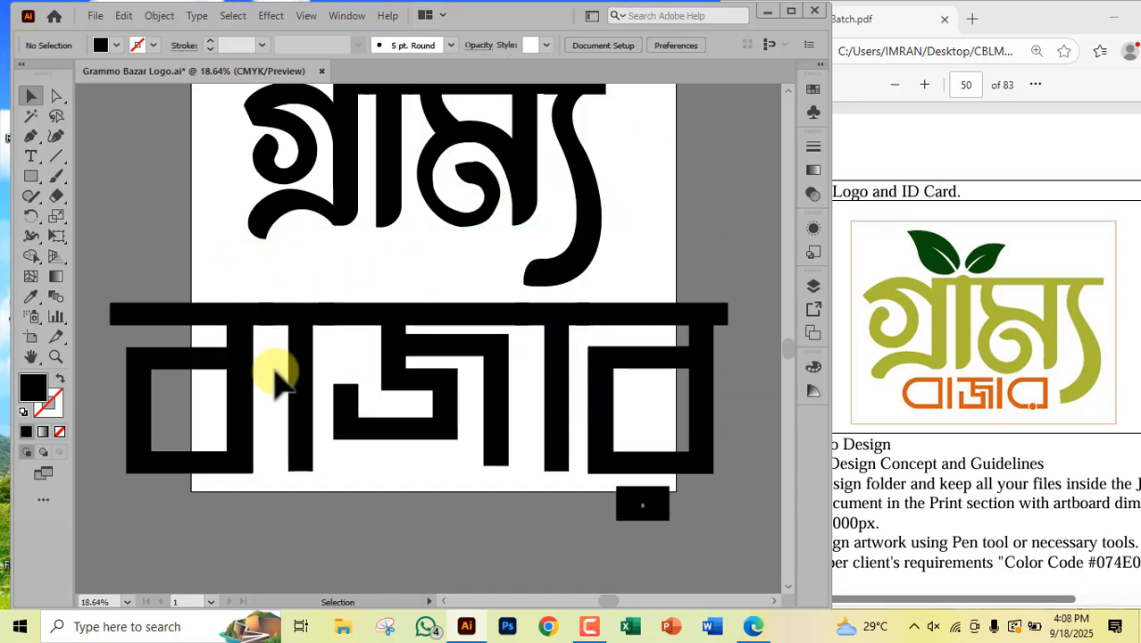
# Step: Delete the ব, the র and both া shapes of the outlined lower word, keeping only the letter জ
pyautogui.moveTo(120, 286); pyautogui.dragTo(267, 508)
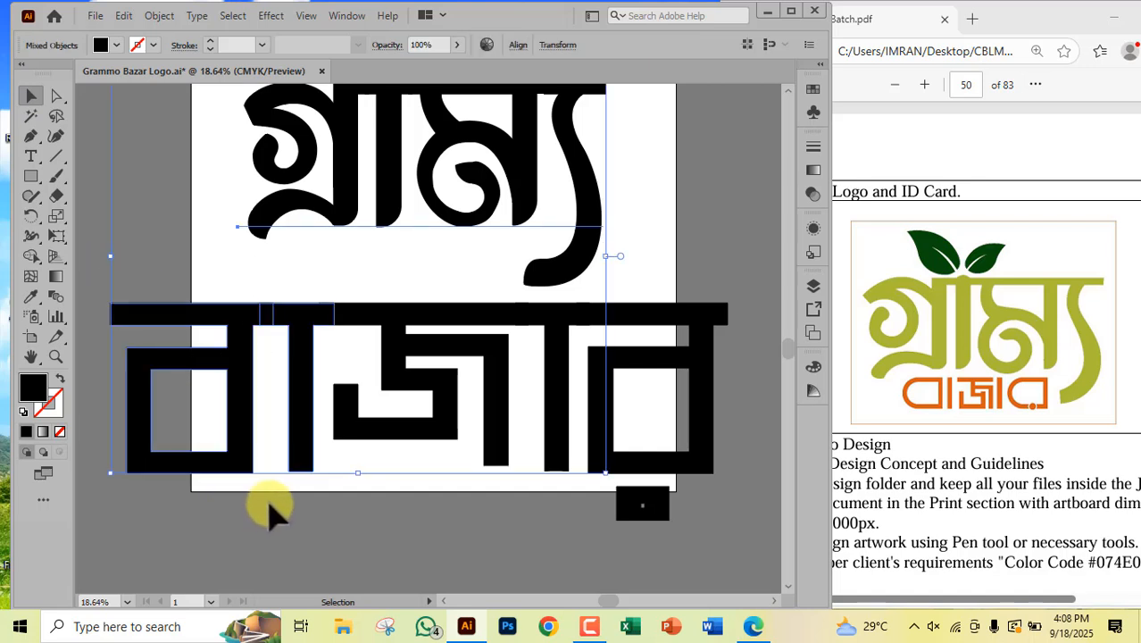
pyautogui.click(216, 462)
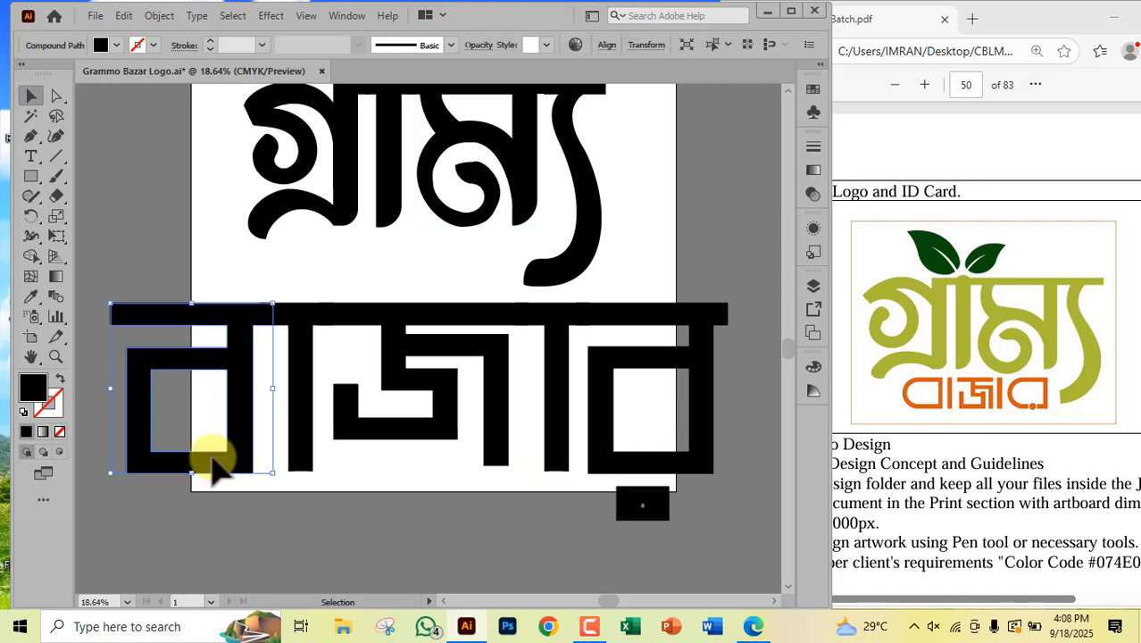
pyautogui.press('Delete')
pyautogui.click(678, 359)
pyautogui.press('Delete')
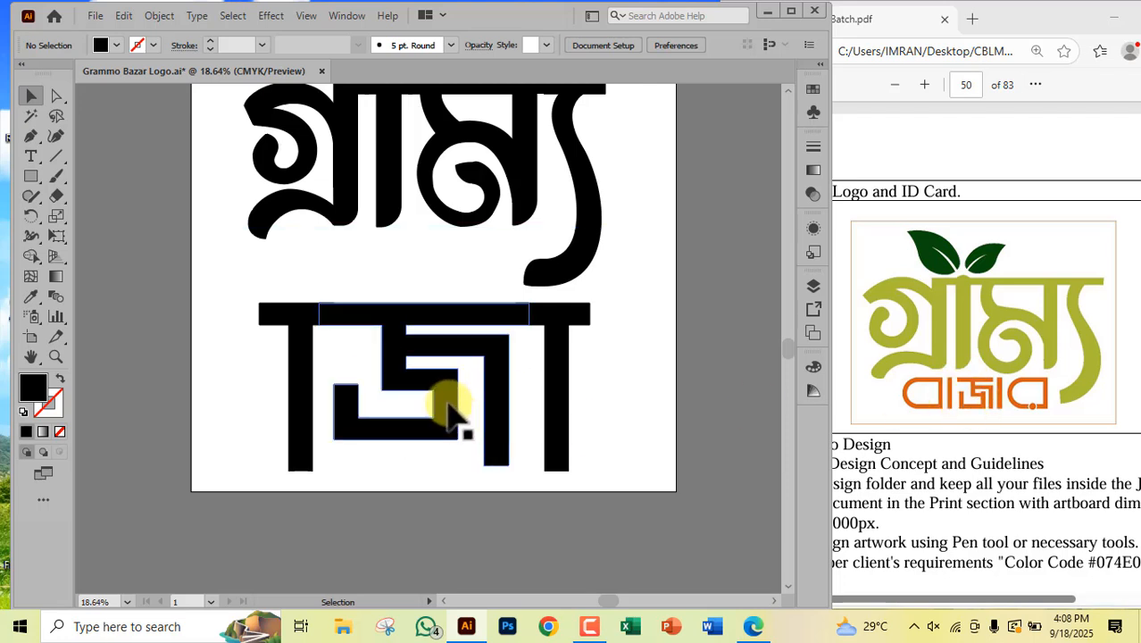
pyautogui.scroll(-1, 446, 403)
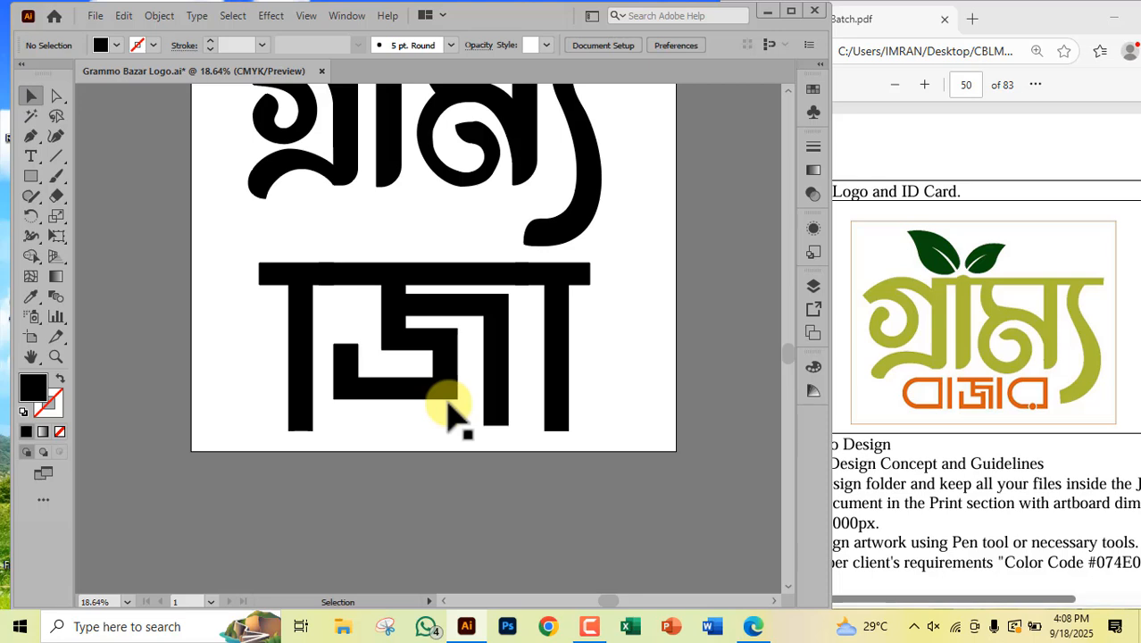
pyautogui.moveTo(294, 328); pyautogui.dragTo(184, 332)
pyautogui.press('Delete')
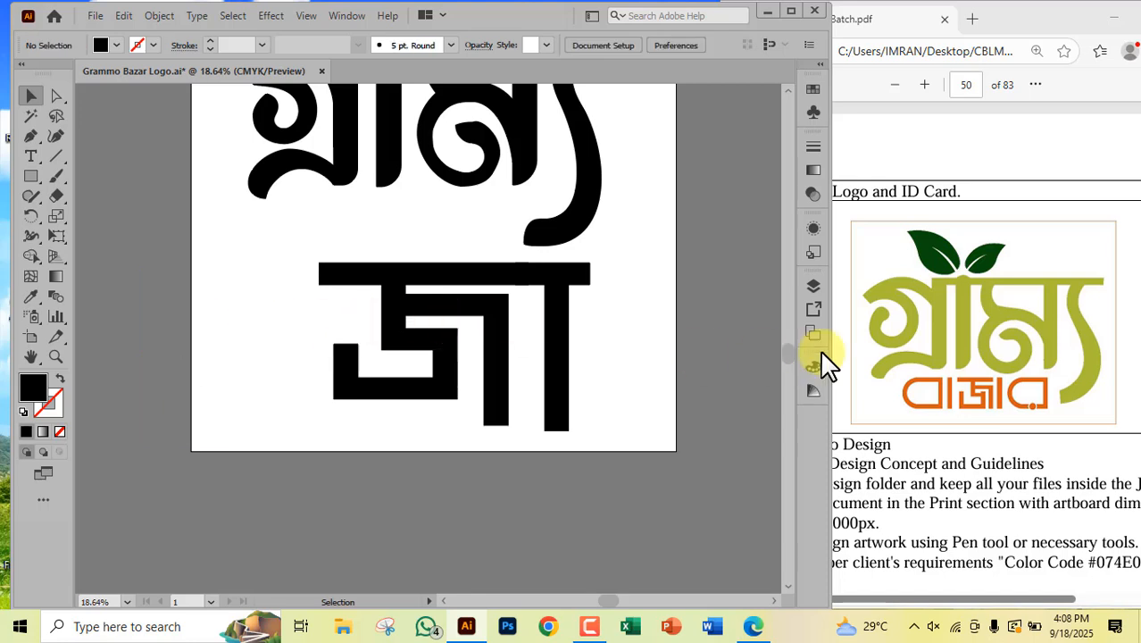
pyautogui.click(573, 326)
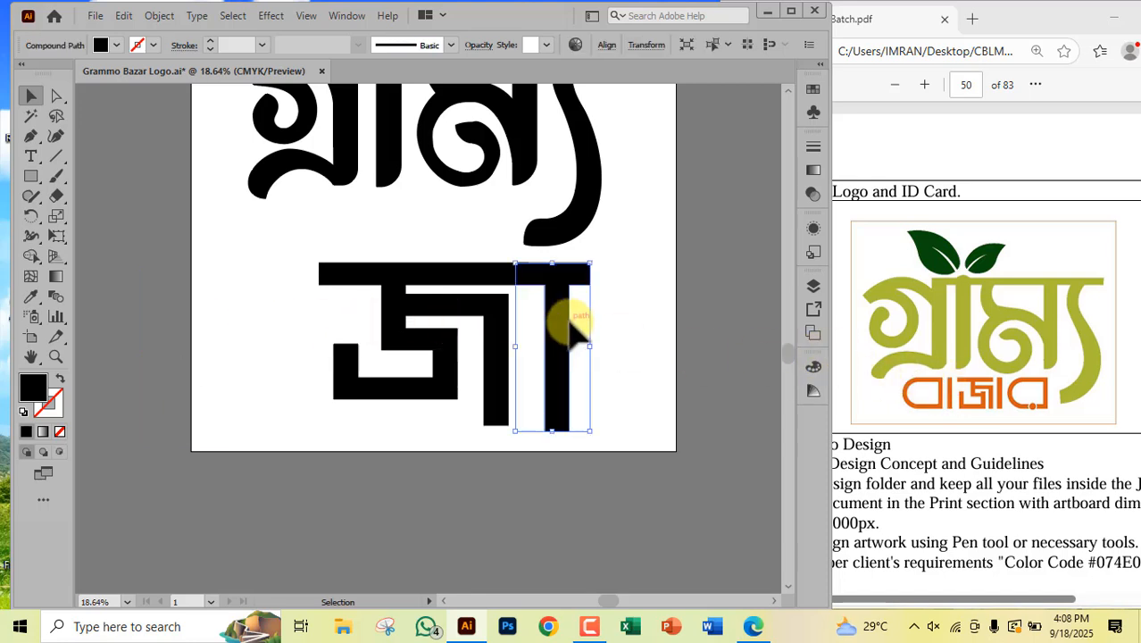
pyautogui.press('Delete')
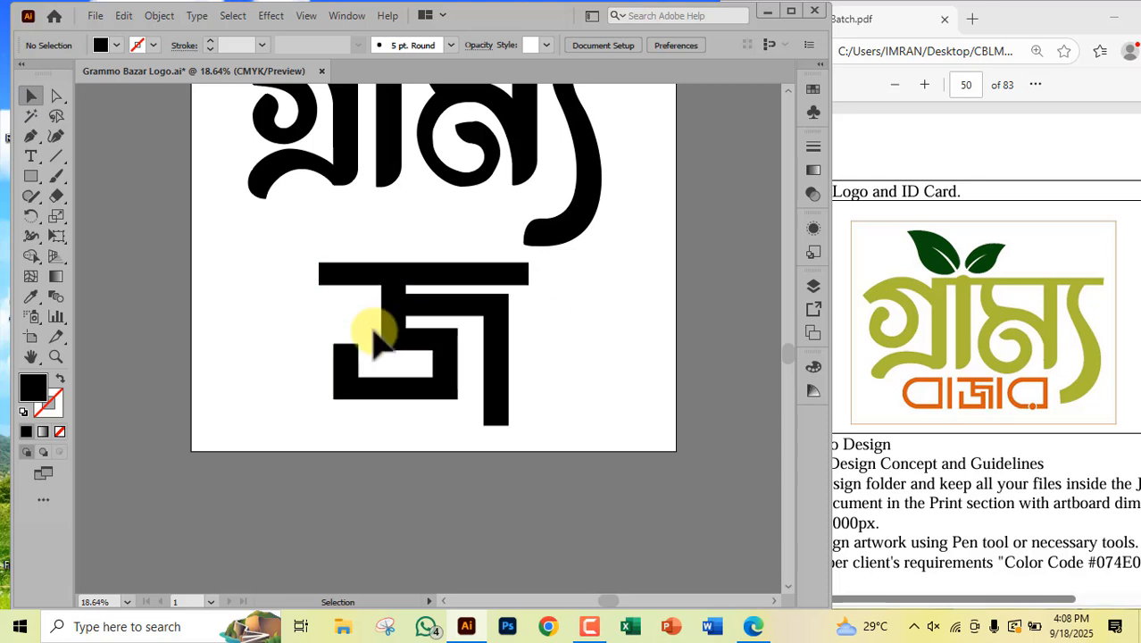
# Step: Show the rulers and shorten the right vertical stroke of জ to roughly the level of the letter's base
pyautogui.hotkey('ctrl', 'r')
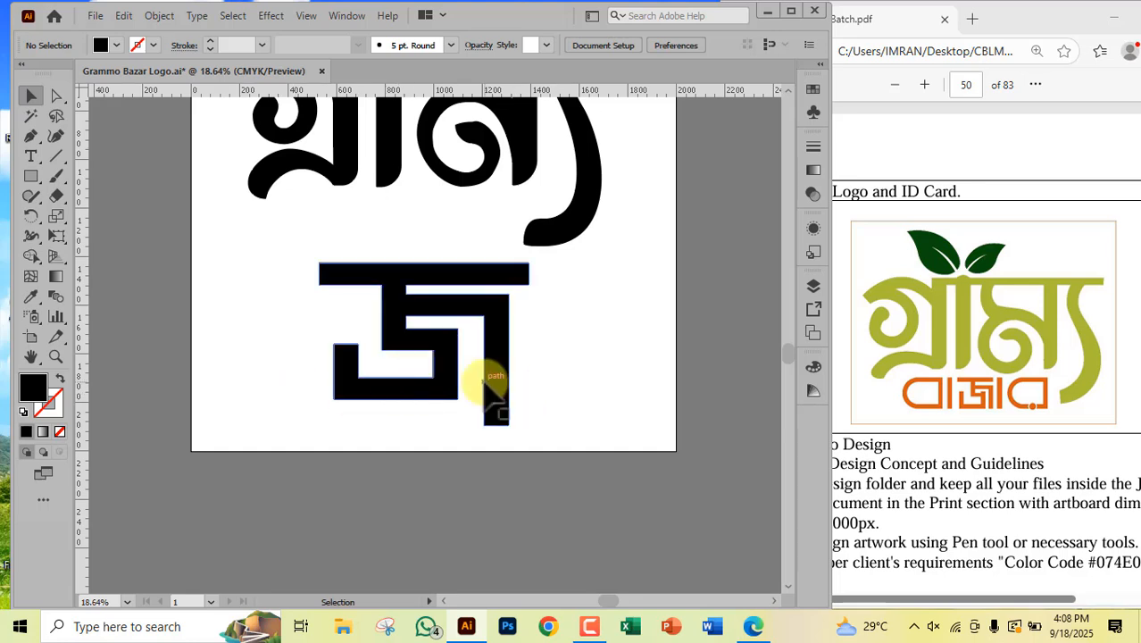
pyautogui.scroll(2, 455, 411)
pyautogui.scroll(-1, 455, 412)
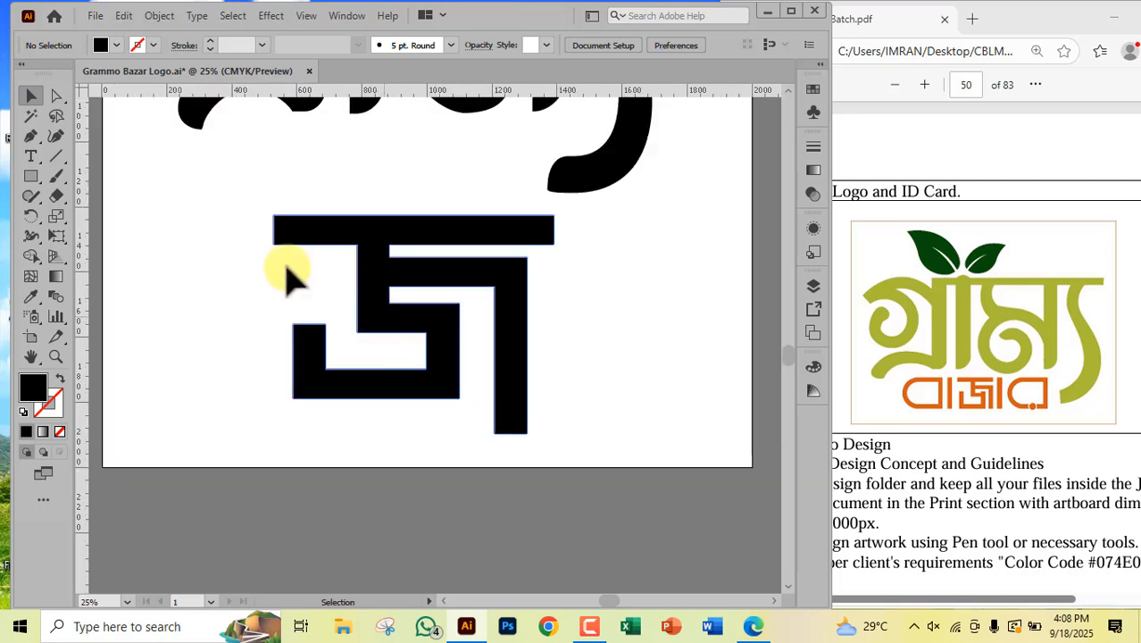
pyautogui.click(54, 96)
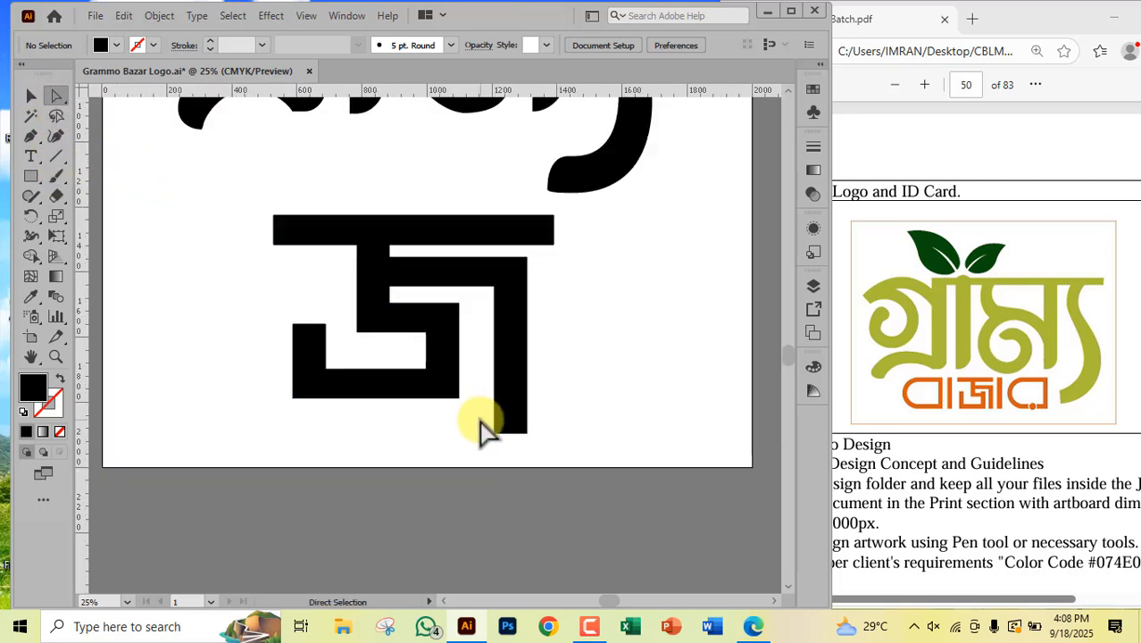
pyautogui.moveTo(480, 427); pyautogui.dragTo(506, 412)
pyautogui.moveTo(505, 411); pyautogui.dragTo(505, 409)
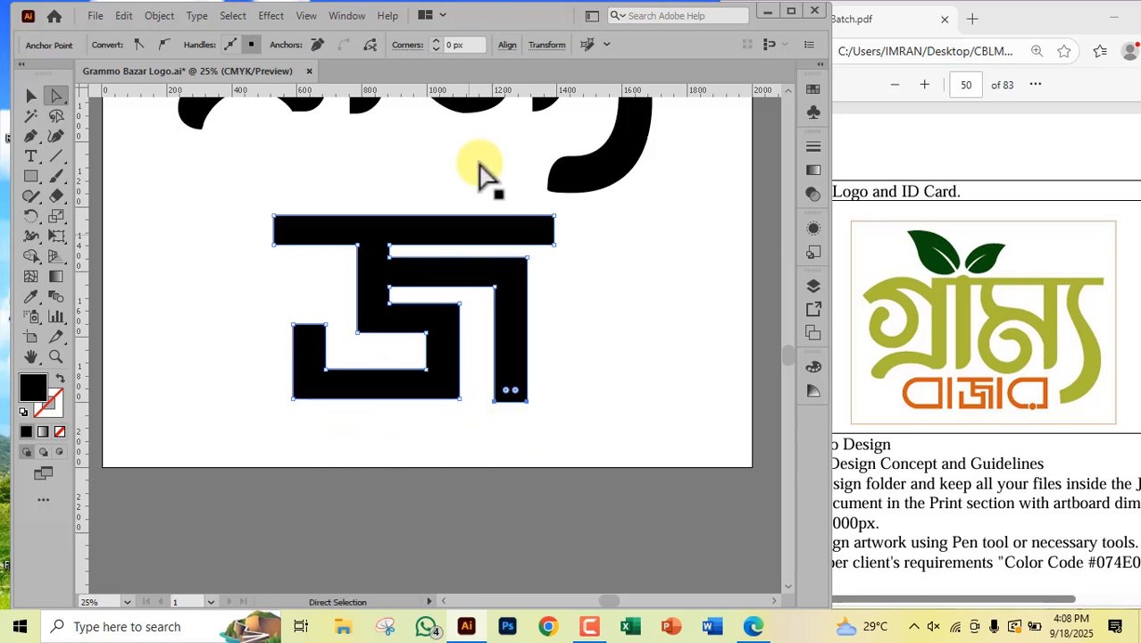
# Step: Place a horizontal guide along the base of জ and align the lower end of its right vertical stroke to it
pyautogui.moveTo(457, 90); pyautogui.dragTo(457, 398)
pyautogui.scroll(4, 504, 417)
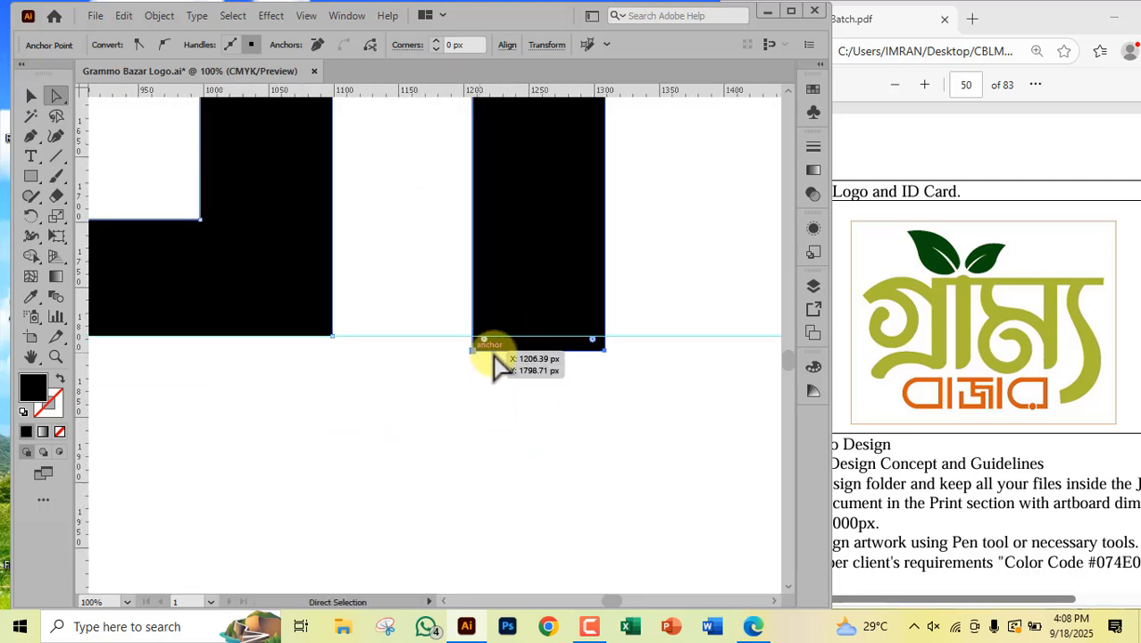
pyautogui.moveTo(533, 349); pyautogui.dragTo(534, 334)
pyautogui.scroll(-2, 425, 393)
pyautogui.scroll(-1, 426, 395)
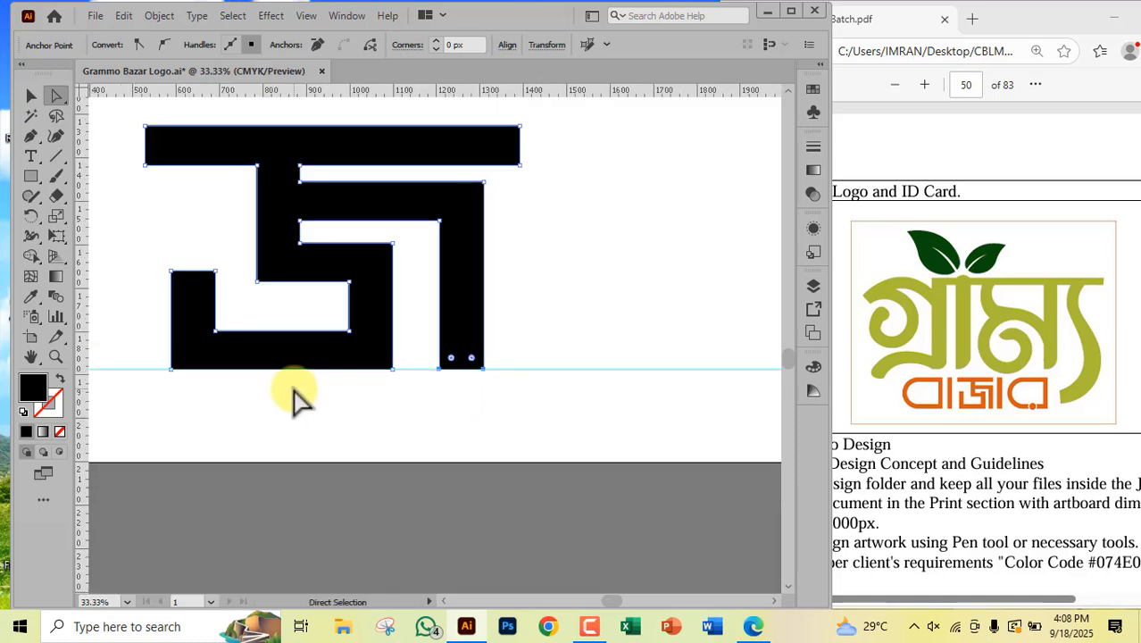
pyautogui.scroll(1, 308, 399)
pyautogui.click(39, 87)
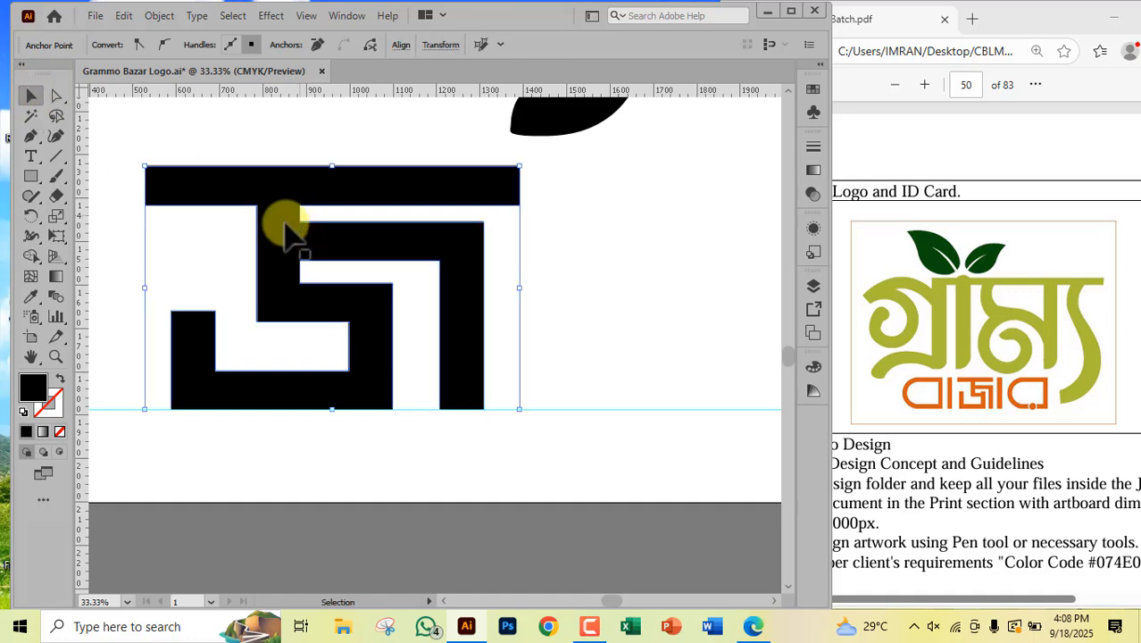
pyautogui.click(242, 257)
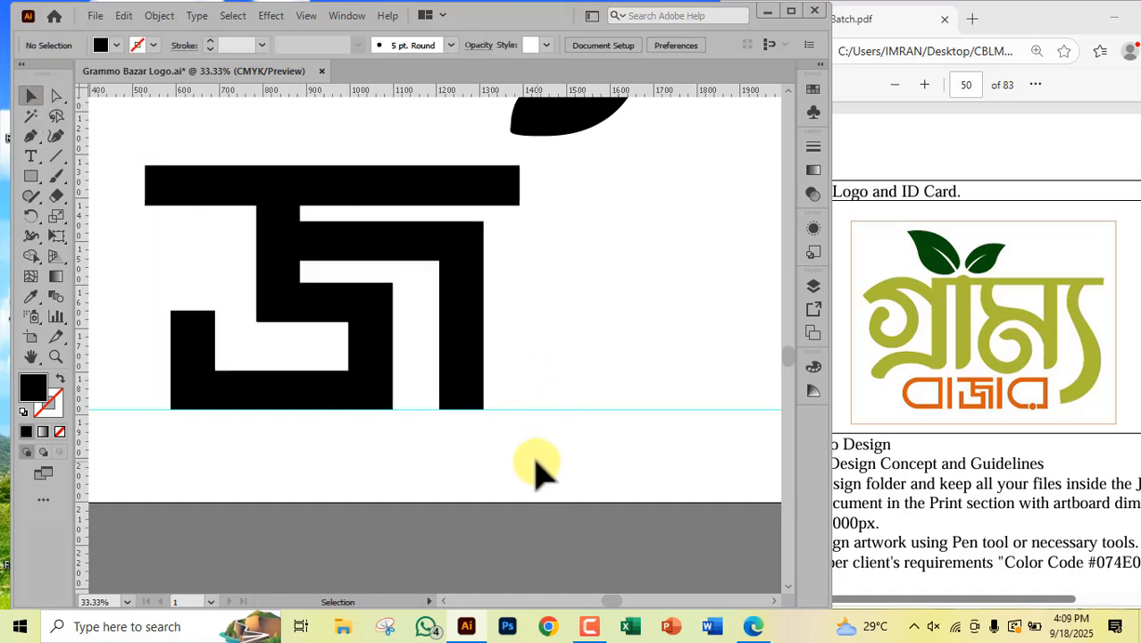
pyautogui.scroll(-2, 520, 455)
pyautogui.moveTo(402, 354); pyautogui.dragTo(407, 407)
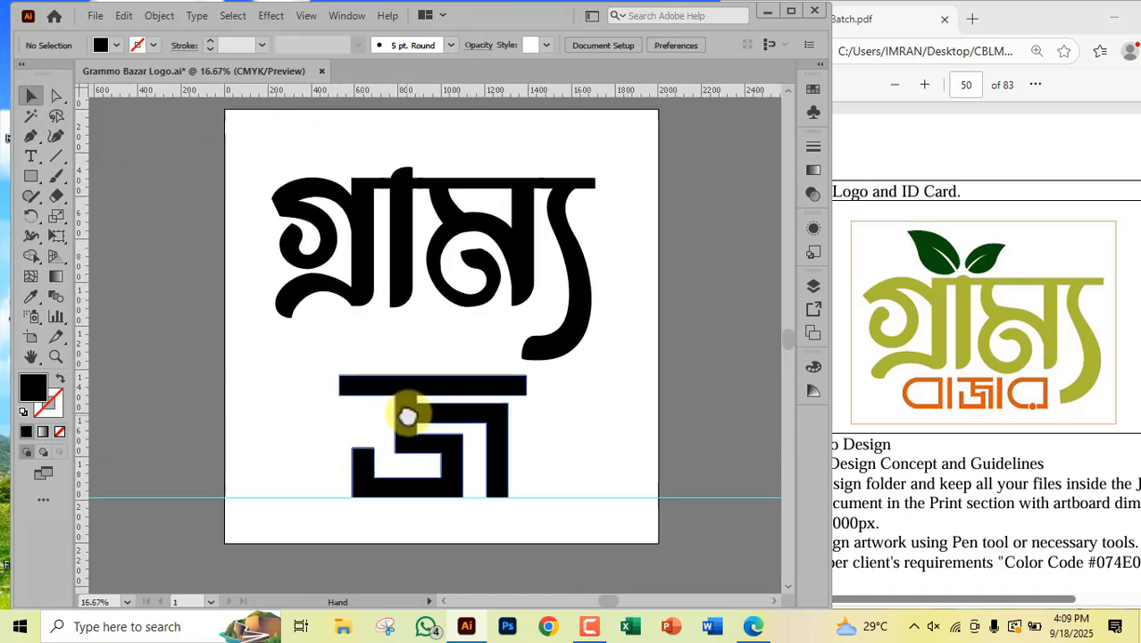
# Step: Remove the horizontal guide along the base of জ from the artboard
pyautogui.click(308, 17)
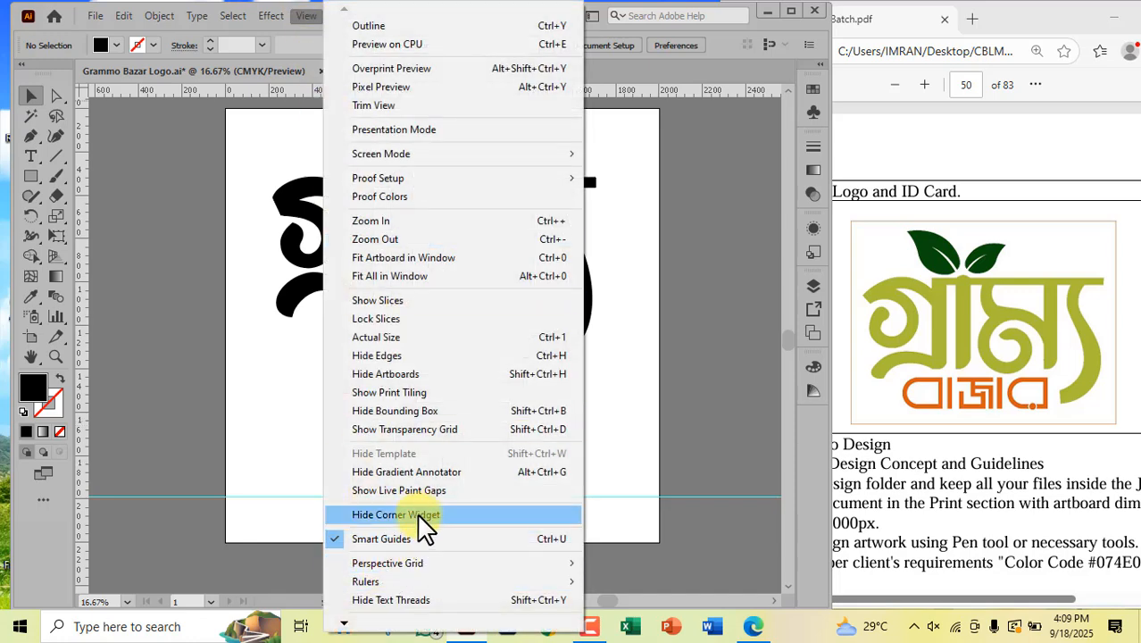
pyautogui.moveTo(407, 623)
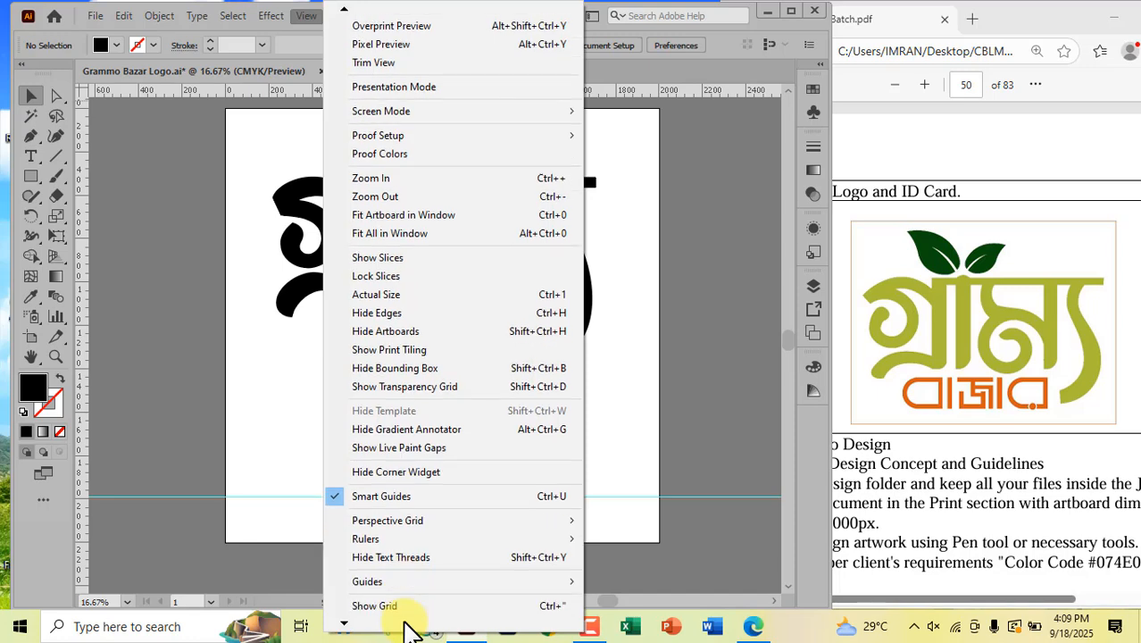
pyautogui.click(644, 629)
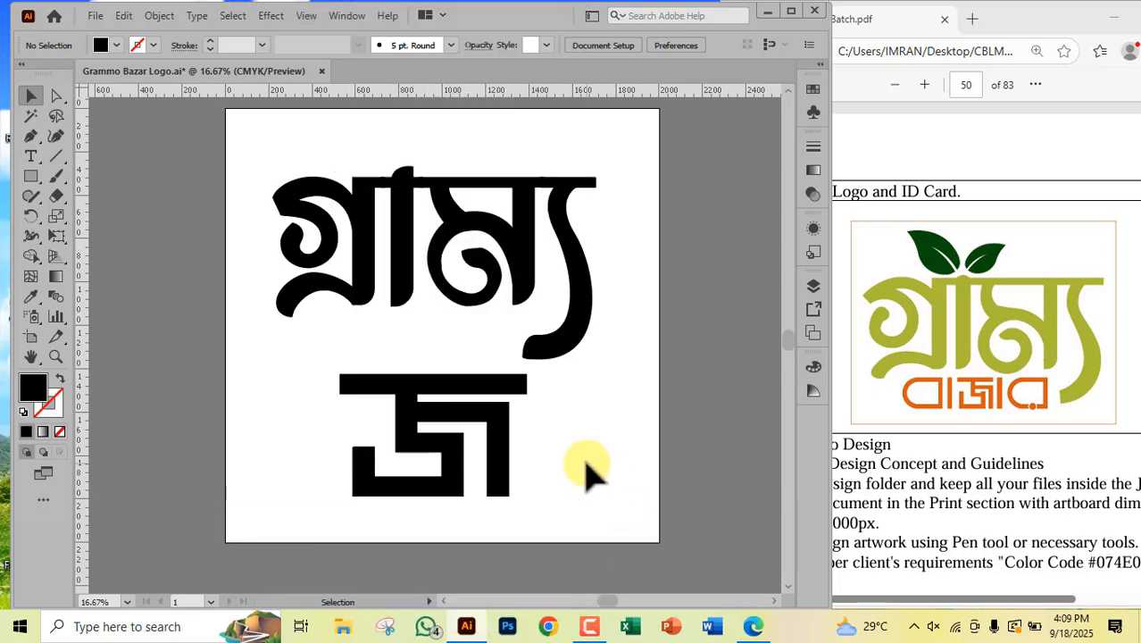
# Step: Draw a black rectangle about 850 x 690 px beside জ, overlapping the artboard's left edge
pyautogui.scroll(-1, 433, 410)
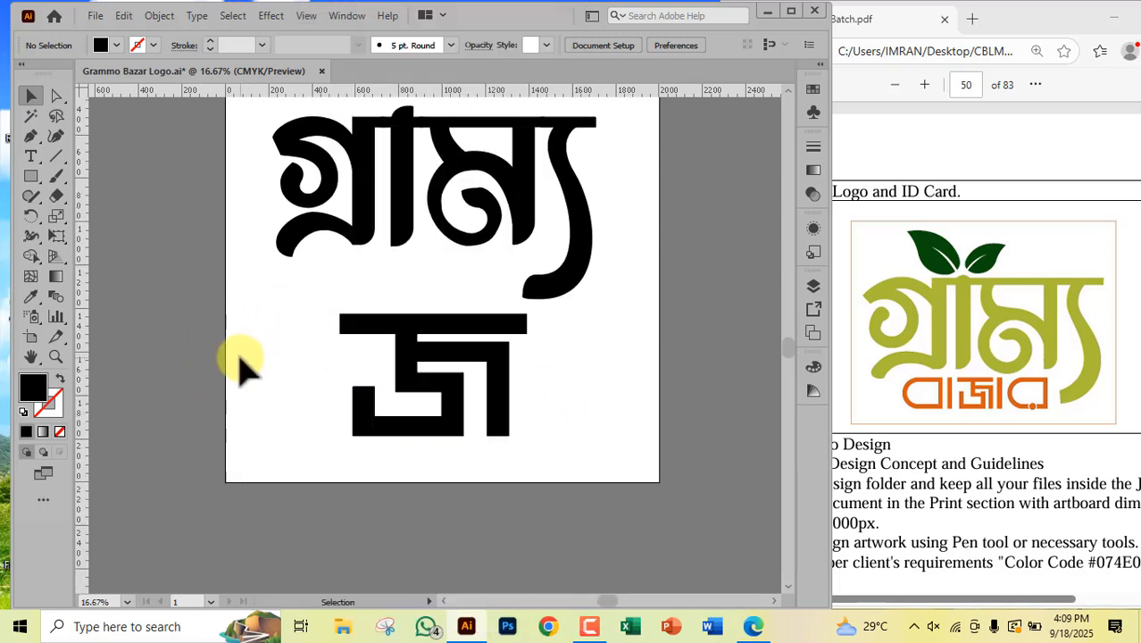
pyautogui.moveTo(456, 368); pyautogui.dragTo(511, 356)
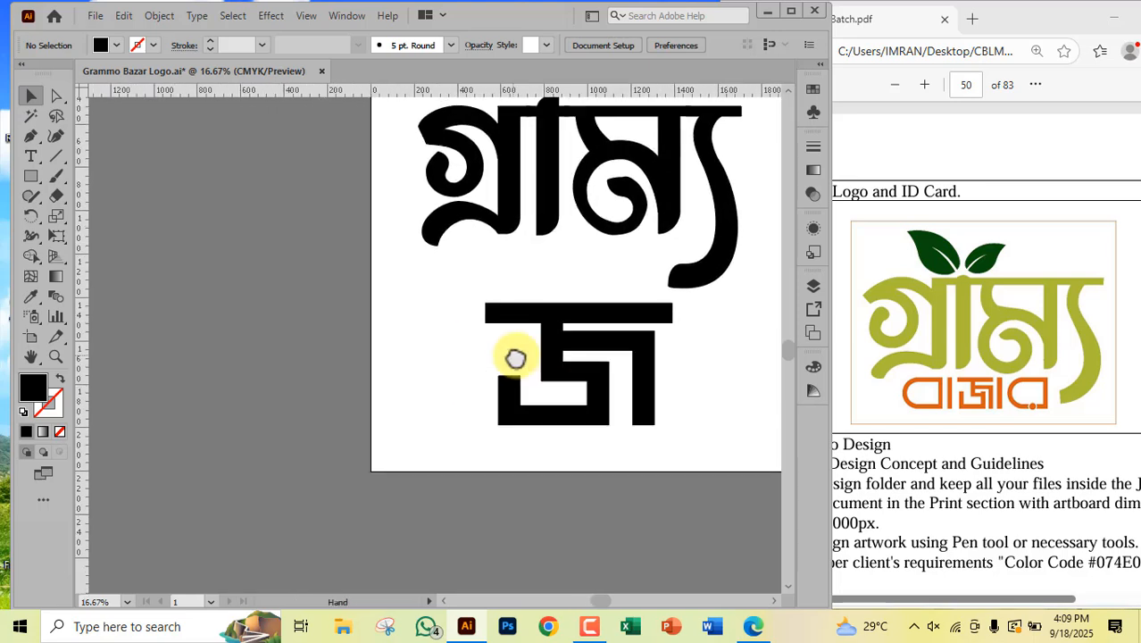
pyautogui.click(32, 181)
pyautogui.moveTo(34, 186); pyautogui.dragTo(95, 191)
pyautogui.moveTo(202, 290); pyautogui.dragTo(387, 440)
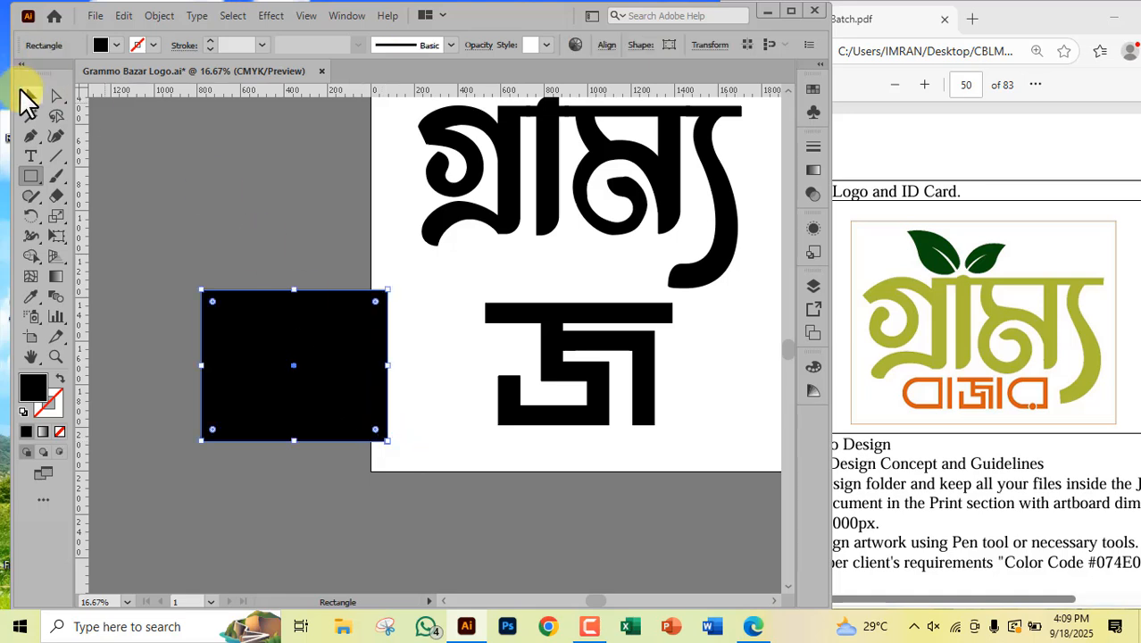
# Step: Make a smaller copy of the black rectangle, centred inside the original with an even margin
pyautogui.click(27, 100)
pyautogui.moveTo(262, 326); pyautogui.dragTo(201, 305)
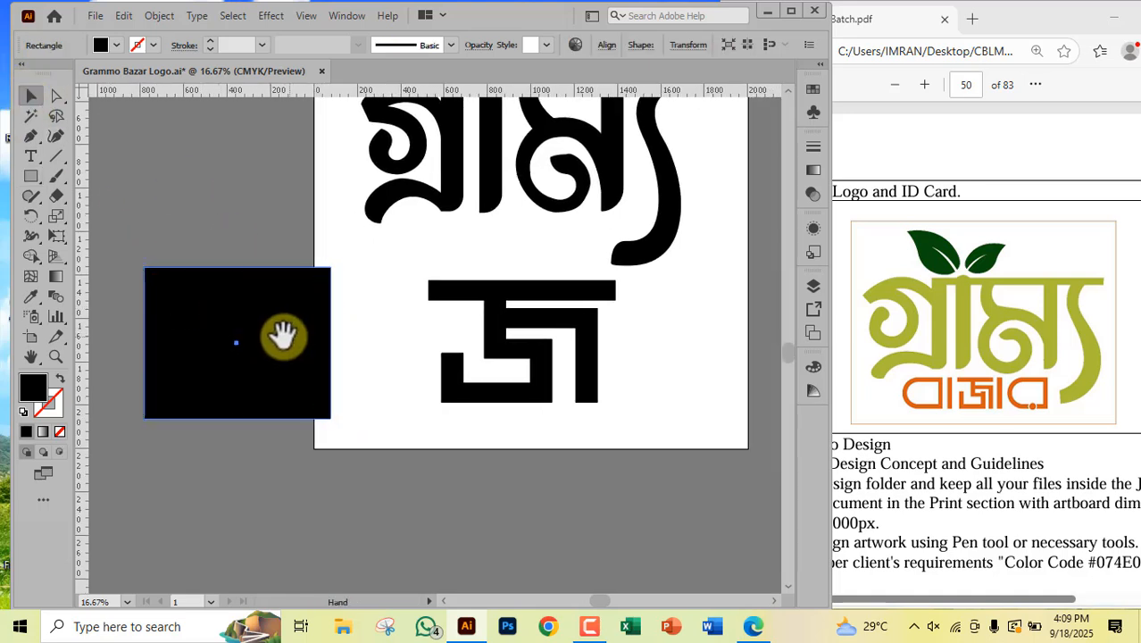
pyautogui.moveTo(283, 337); pyautogui.dragTo(374, 344)
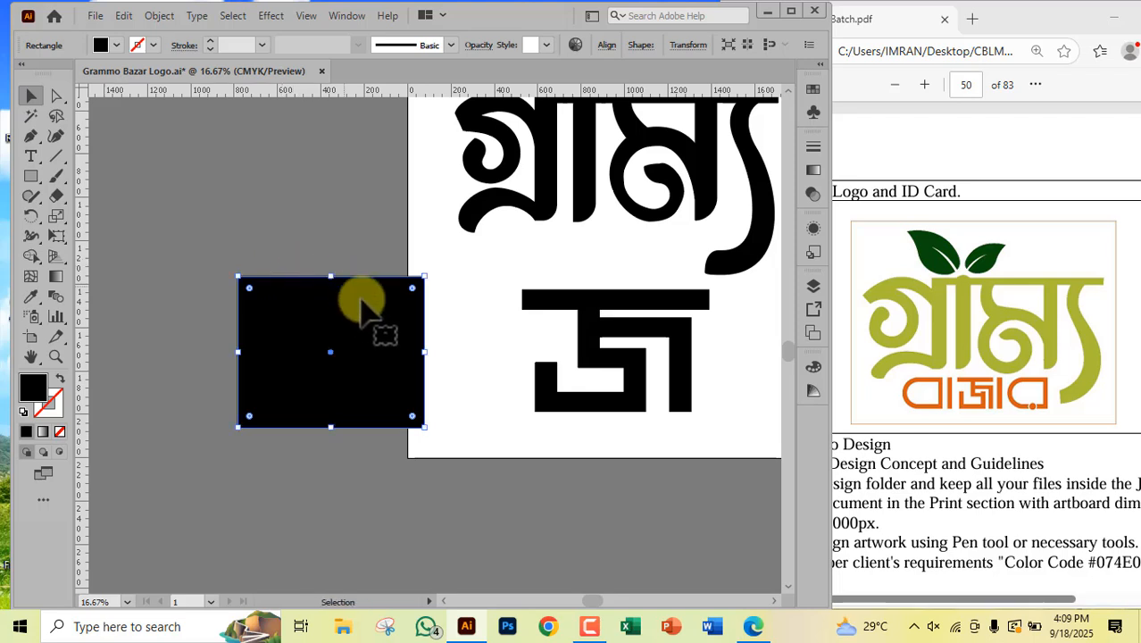
pyautogui.moveTo(424, 276); pyautogui.dragTo(399, 297)
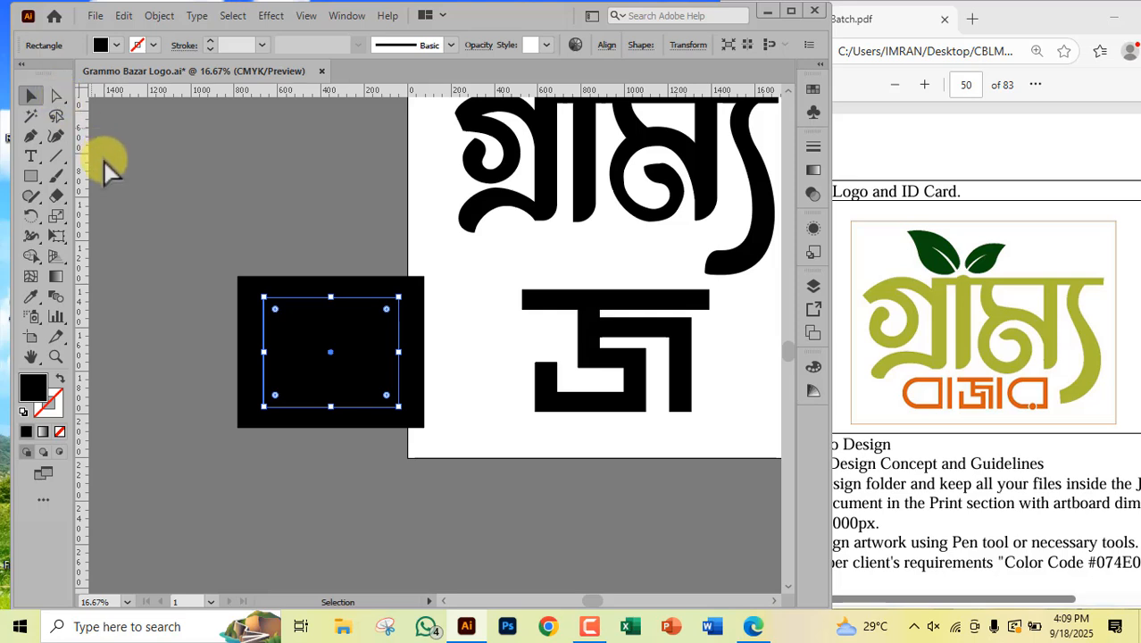
# Step: Round the left corners of both nested rectangles to the maximum so their left ends become semicircles
pyautogui.press('a')
pyautogui.moveTo(295, 465); pyautogui.dragTo(196, 253)
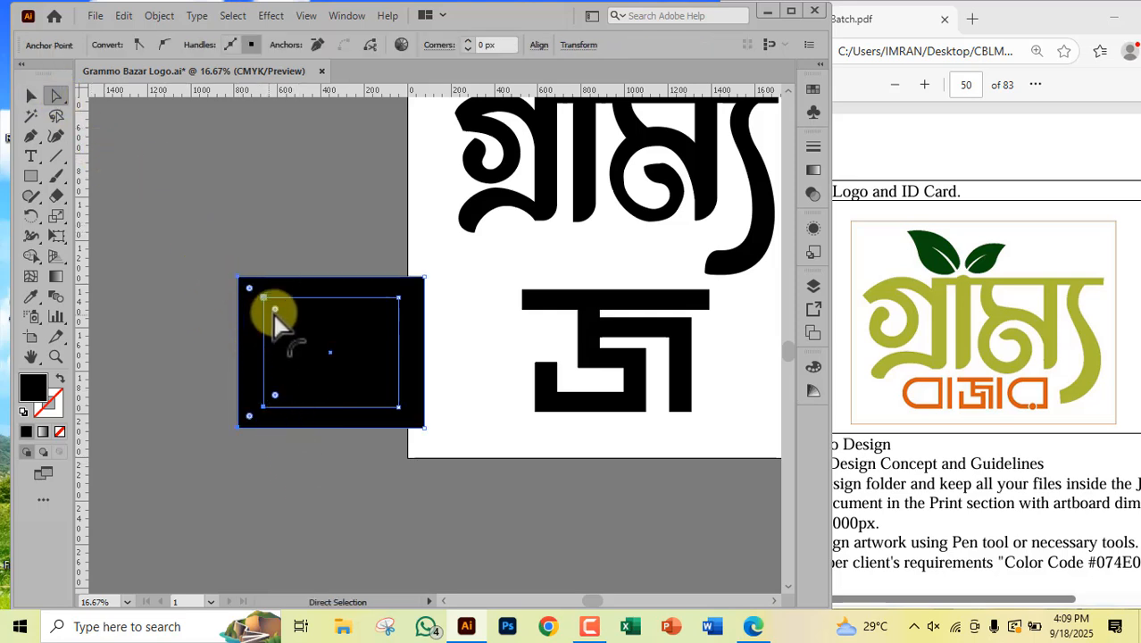
pyautogui.moveTo(275, 309); pyautogui.dragTo(370, 390)
pyautogui.click(196, 267)
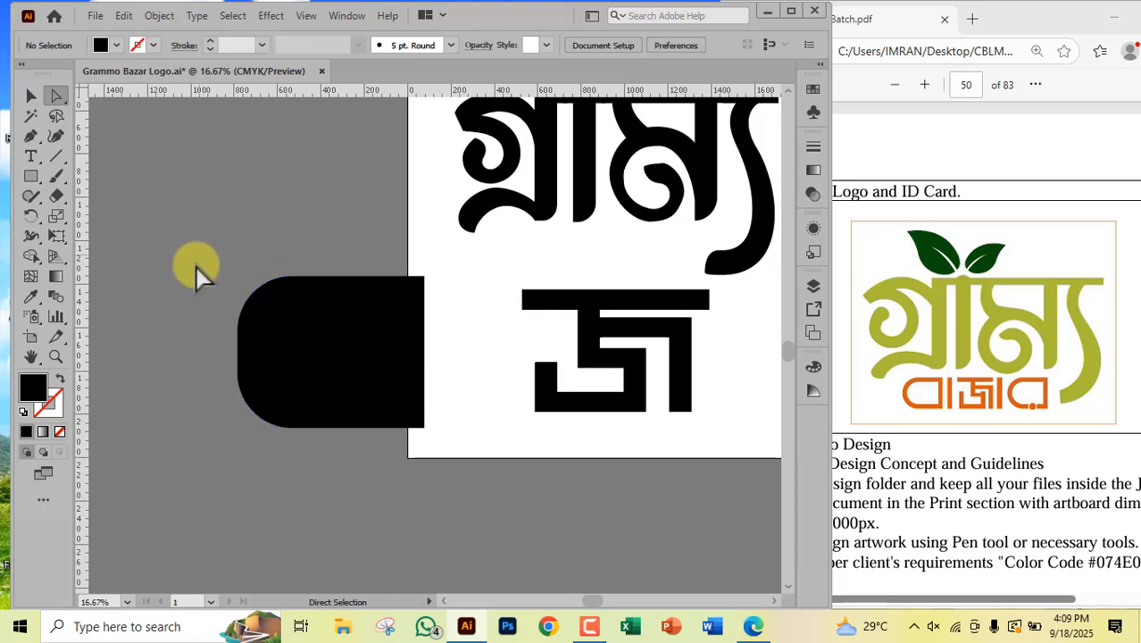
pyautogui.click(248, 415)
pyautogui.moveTo(274, 357); pyautogui.dragTo(346, 377)
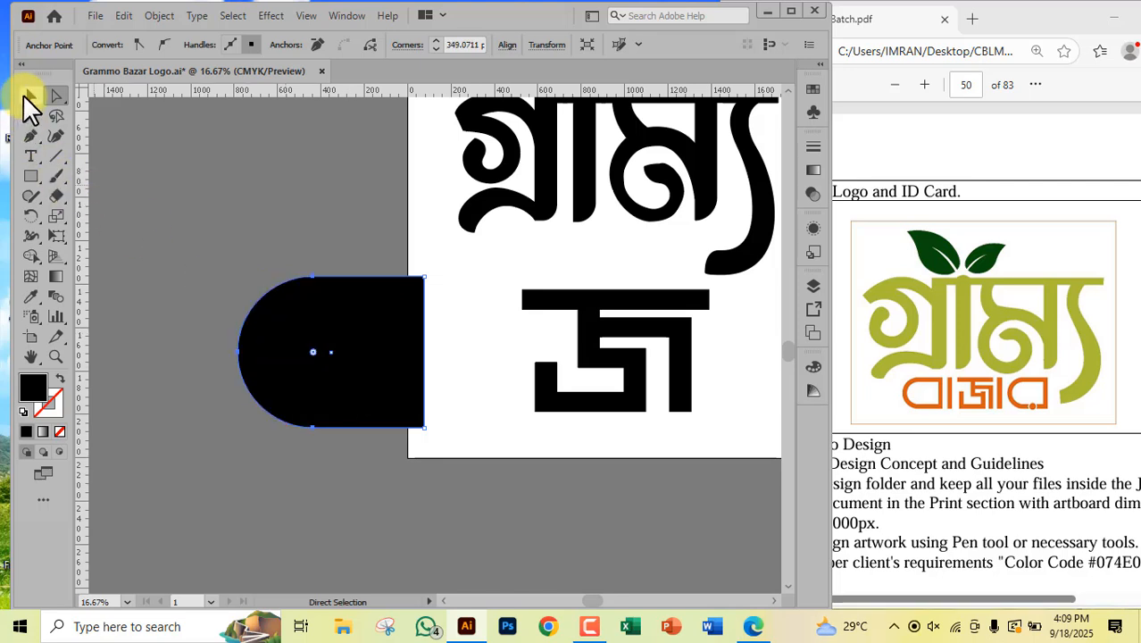
# Step: Cut the inner shape out of the outer one with Shape Builder, leaving a hollow ব outline
pyautogui.click(30, 96)
pyautogui.click(107, 158)
pyautogui.click(336, 425)
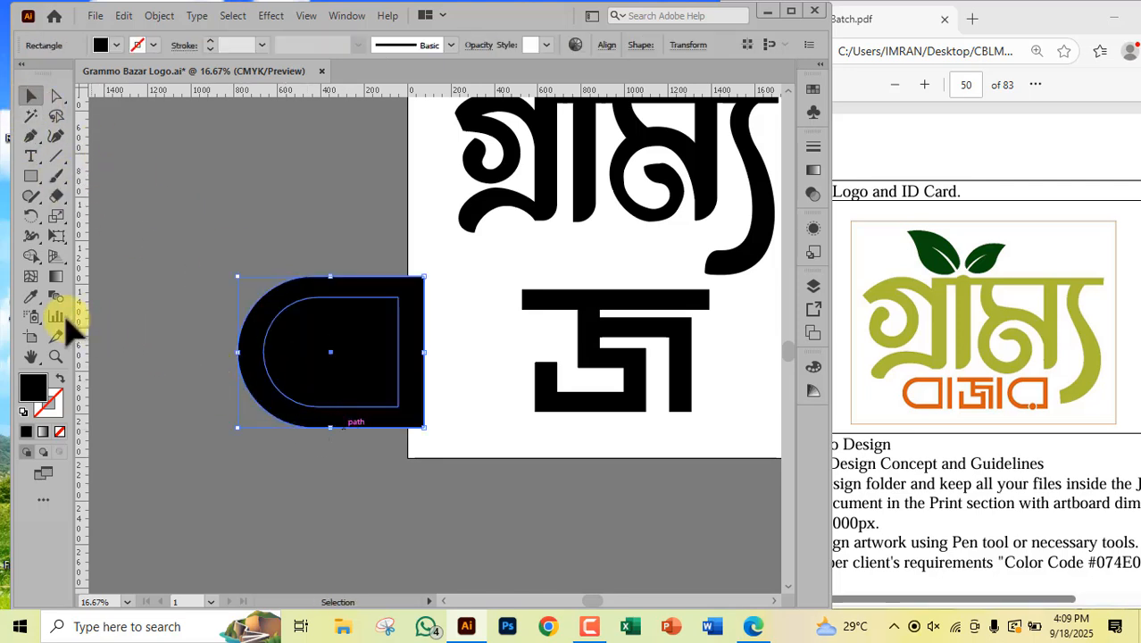
pyautogui.click(30, 256)
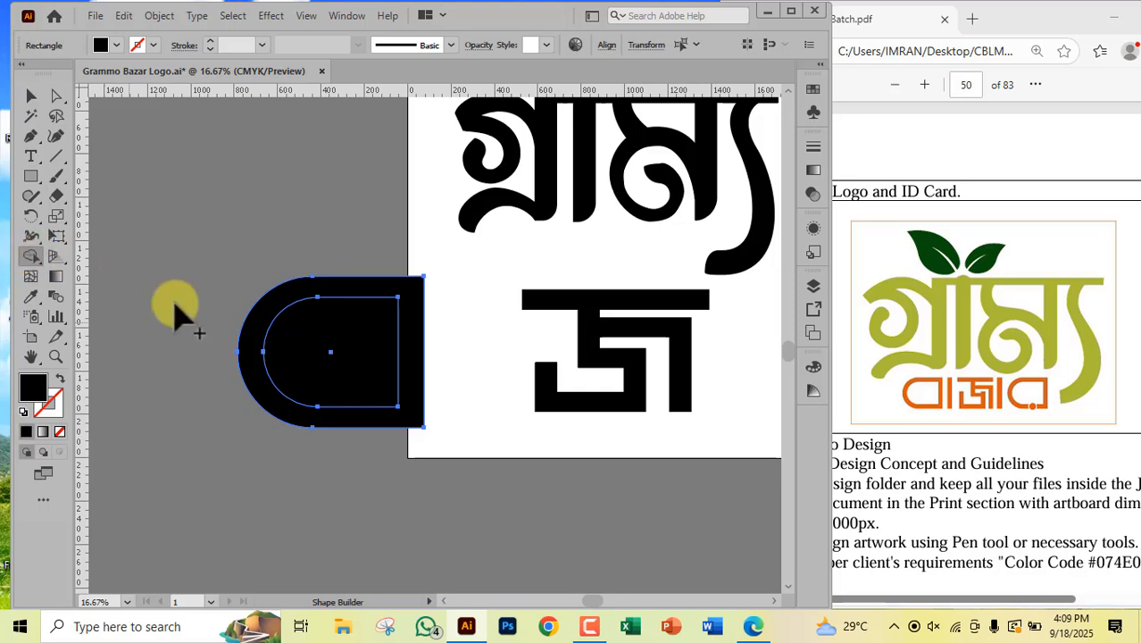
pyautogui.keyDown('alt'); pyautogui.click(330, 371); pyautogui.keyUp('alt')
pyautogui.click(31, 96)
pyautogui.click(162, 241)
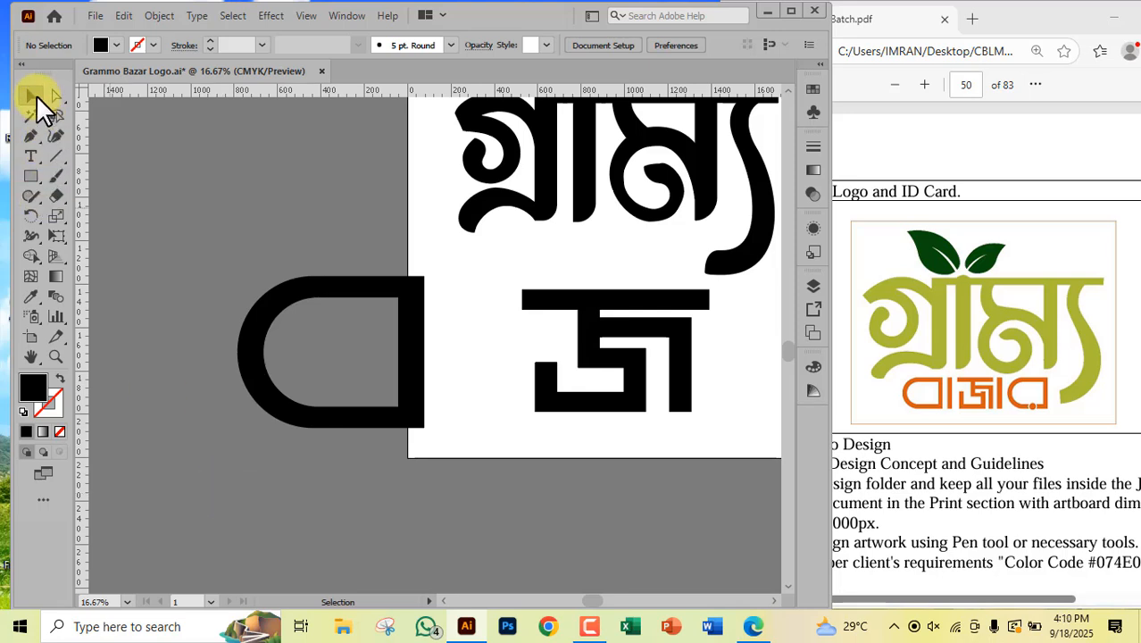
# Step: Move the ব shape closer to জ and scale it down to match the top and base of জ
pyautogui.moveTo(410, 323); pyautogui.dragTo(477, 312)
pyautogui.moveTo(500, 440); pyautogui.dragTo(470, 412)
pyautogui.moveTo(463, 388)
pyautogui.mouseDown()
pyautogui.moveTo(492, 382)
pyautogui.moveTo(470, 388)
pyautogui.mouseUp()
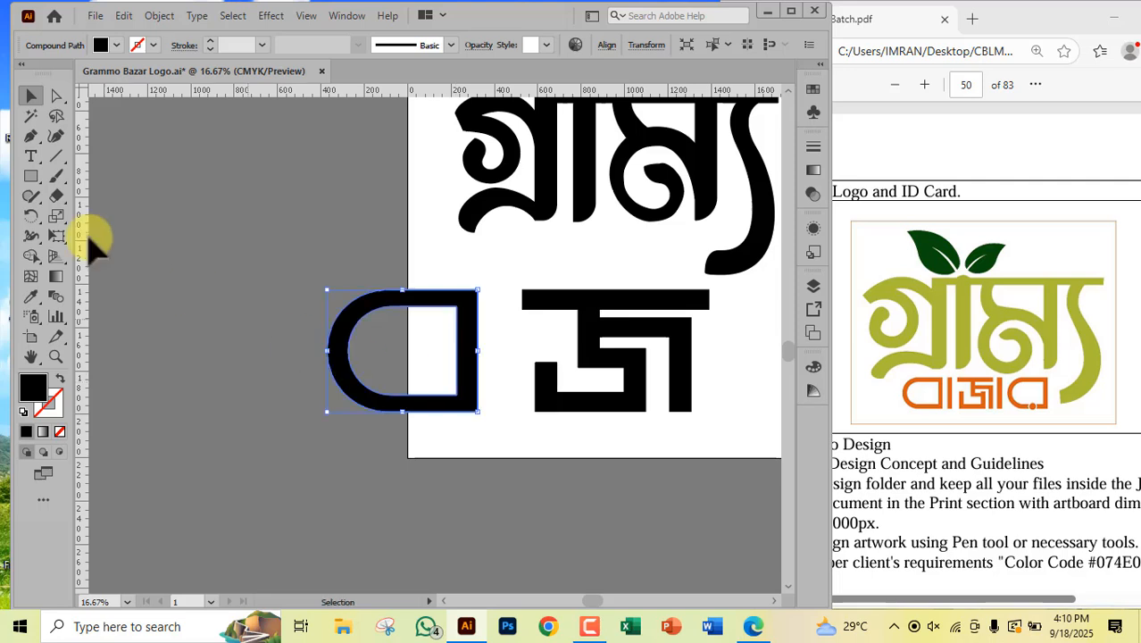
# Step: Draw a narrow full-height vertical bar between ব and জ for the া, and shift it with ব slightly left
pyautogui.click(30, 176)
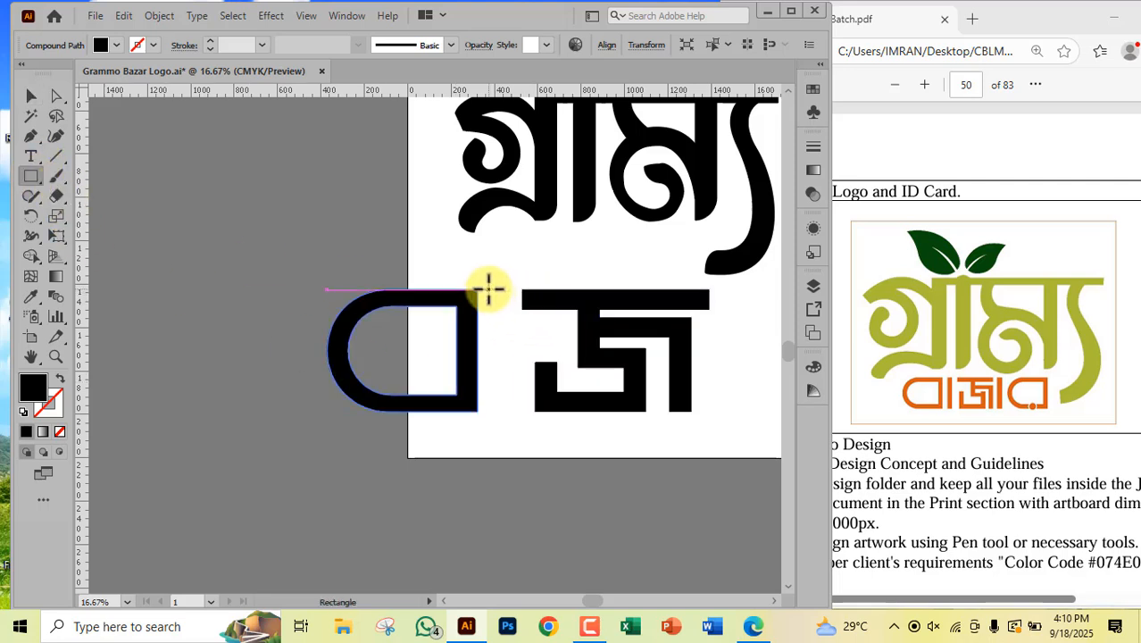
pyautogui.moveTo(490, 287); pyautogui.dragTo(511, 411)
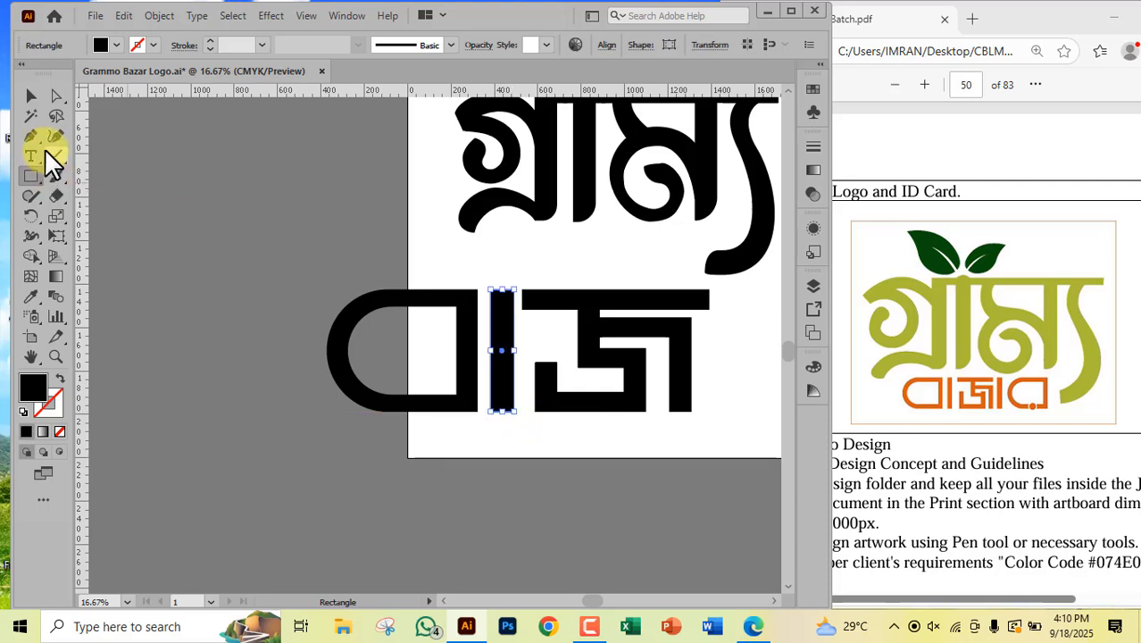
pyautogui.click(31, 94)
pyautogui.click(123, 251)
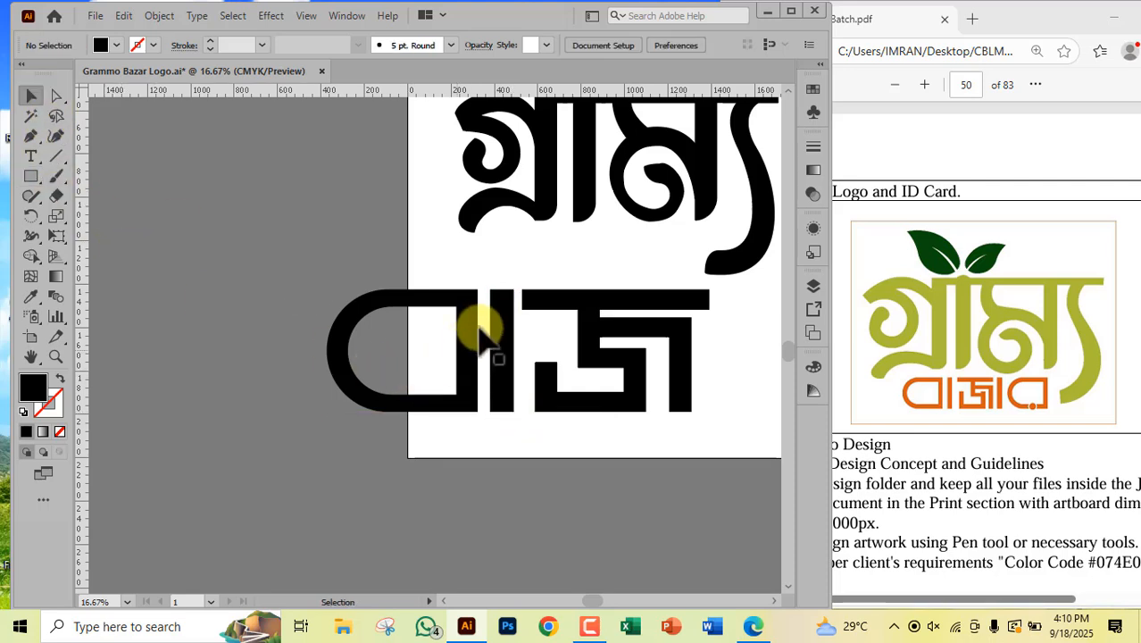
pyautogui.click(455, 302)
pyautogui.moveTo(509, 312); pyautogui.dragTo(501, 312)
# Step: Raise the upper end of the short left stroke of জ closer to its top bar
pyautogui.press('space')
pyautogui.moveTo(498, 477); pyautogui.dragTo(425, 459)
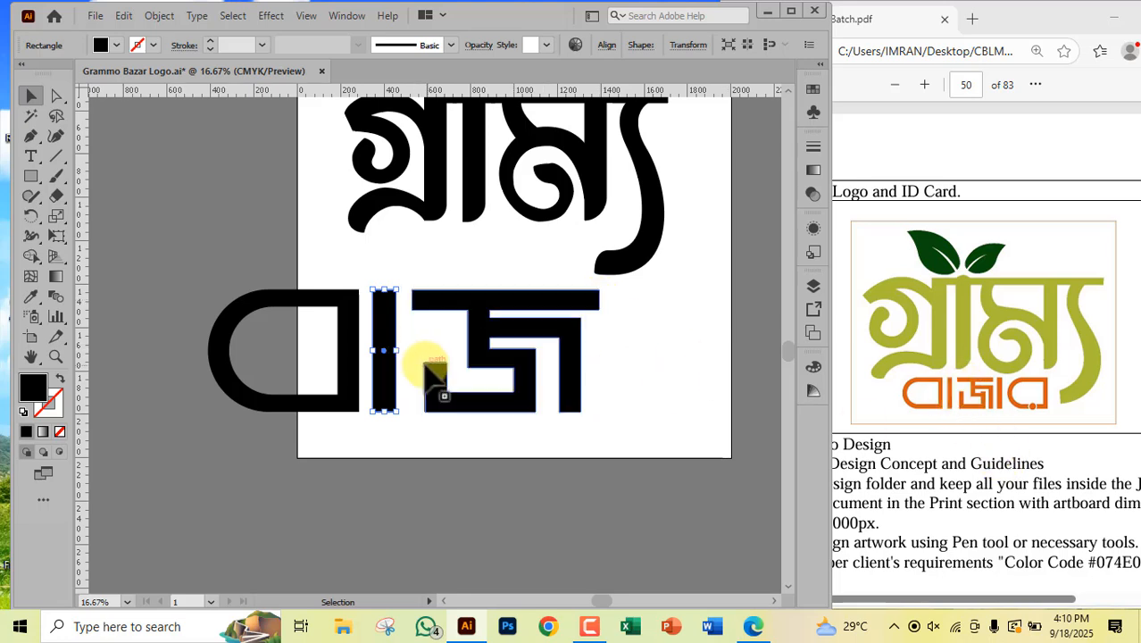
pyautogui.click(55, 95)
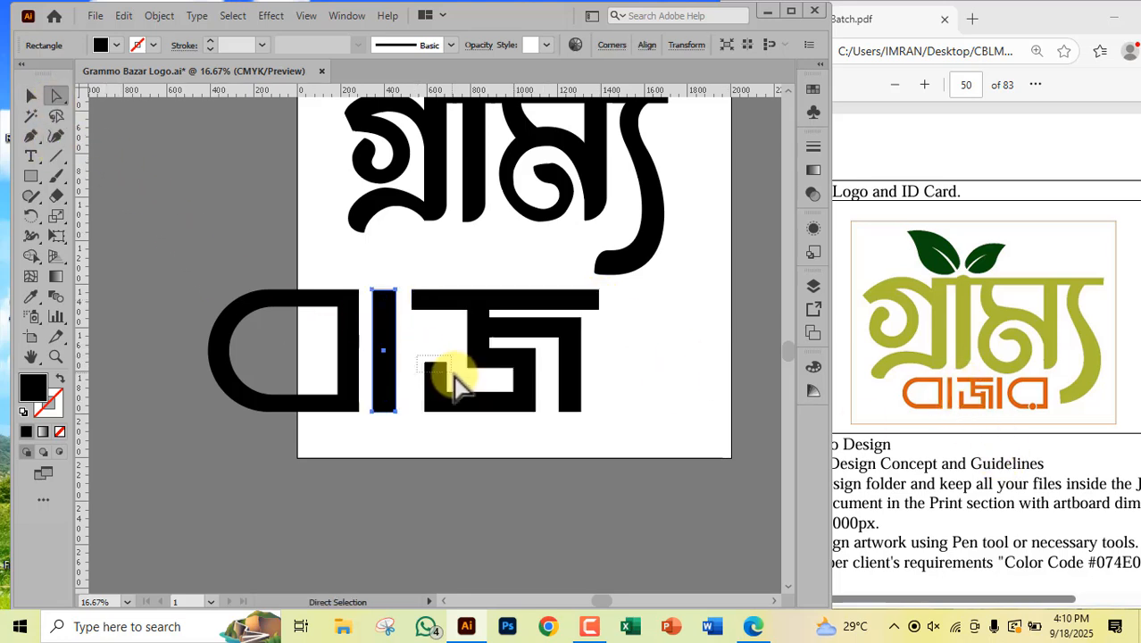
pyautogui.click(430, 363)
pyautogui.moveTo(433, 365); pyautogui.dragTo(435, 336)
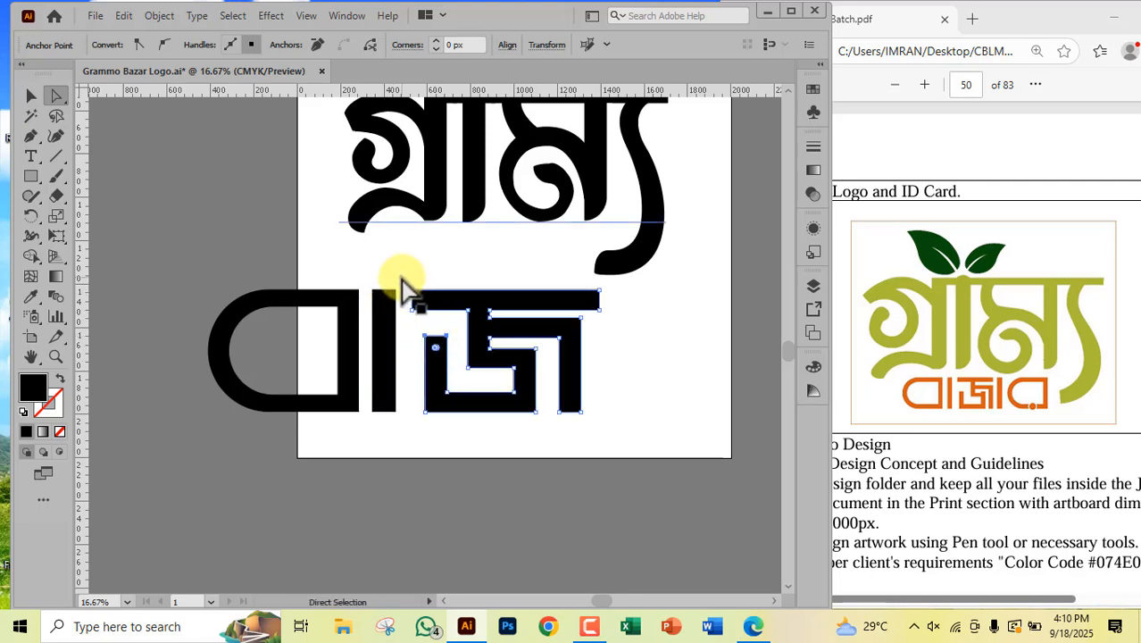
pyautogui.click(409, 288)
pyautogui.moveTo(409, 287); pyautogui.dragTo(420, 316)
pyautogui.hotkey('ctrl', 'z')
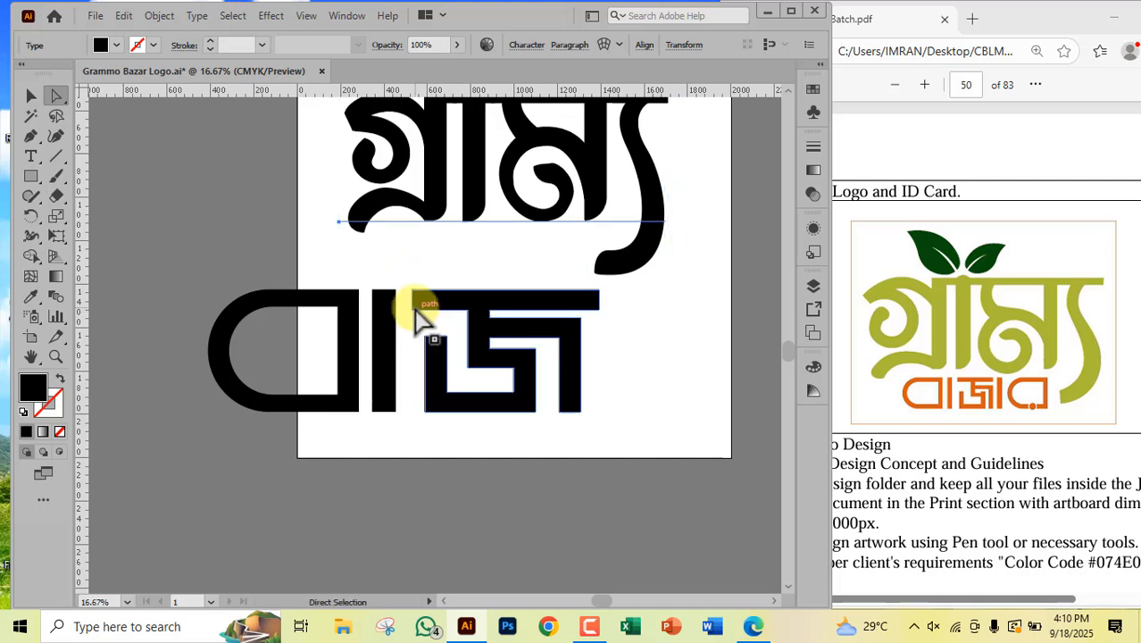
# Step: Move the গ্রাম্য text upward, clear of the lower word
pyautogui.click(31, 97)
pyautogui.moveTo(482, 200); pyautogui.dragTo(476, 110)
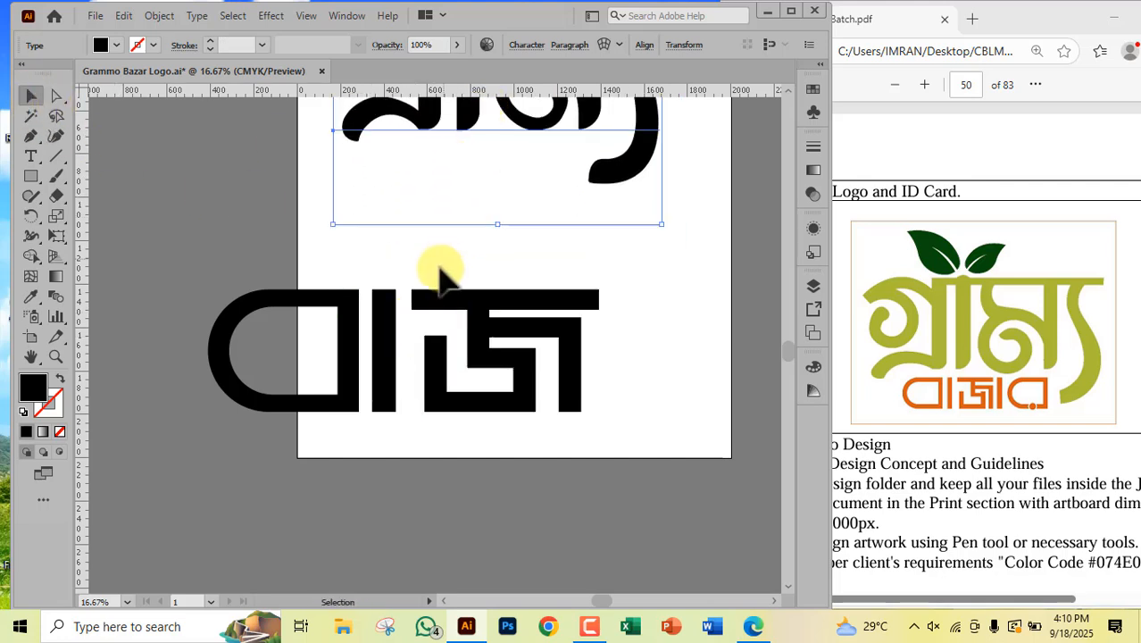
# Step: Shorten the top bar of জ at both ends so it lines up with the outer edges of its side strokes
pyautogui.click(55, 95)
pyautogui.scroll(3, 407, 306)
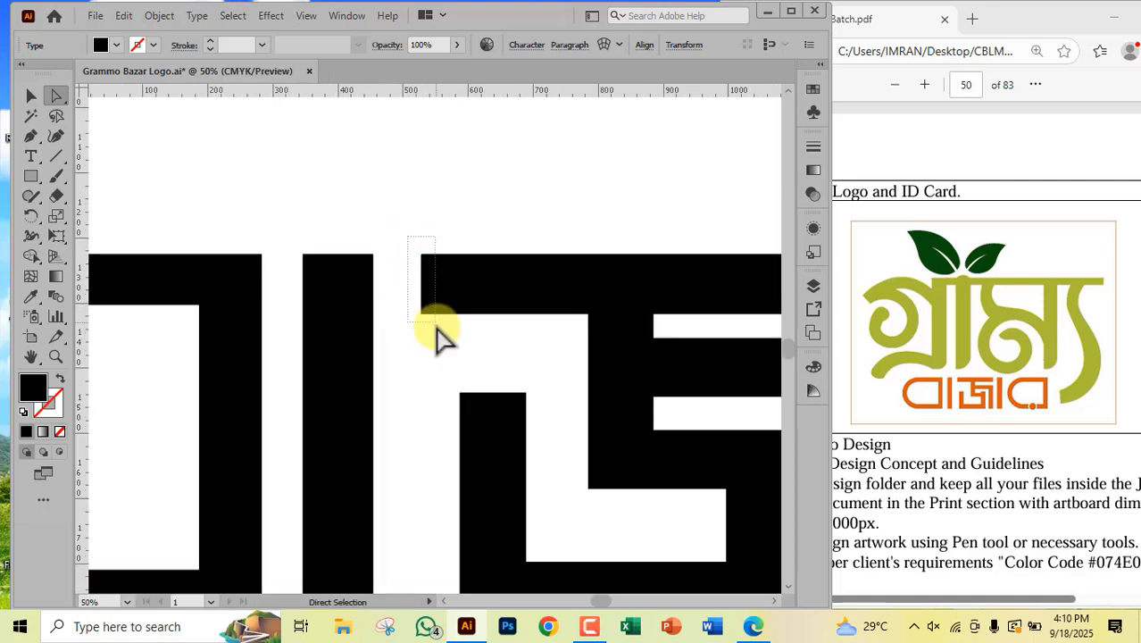
pyautogui.click(432, 310)
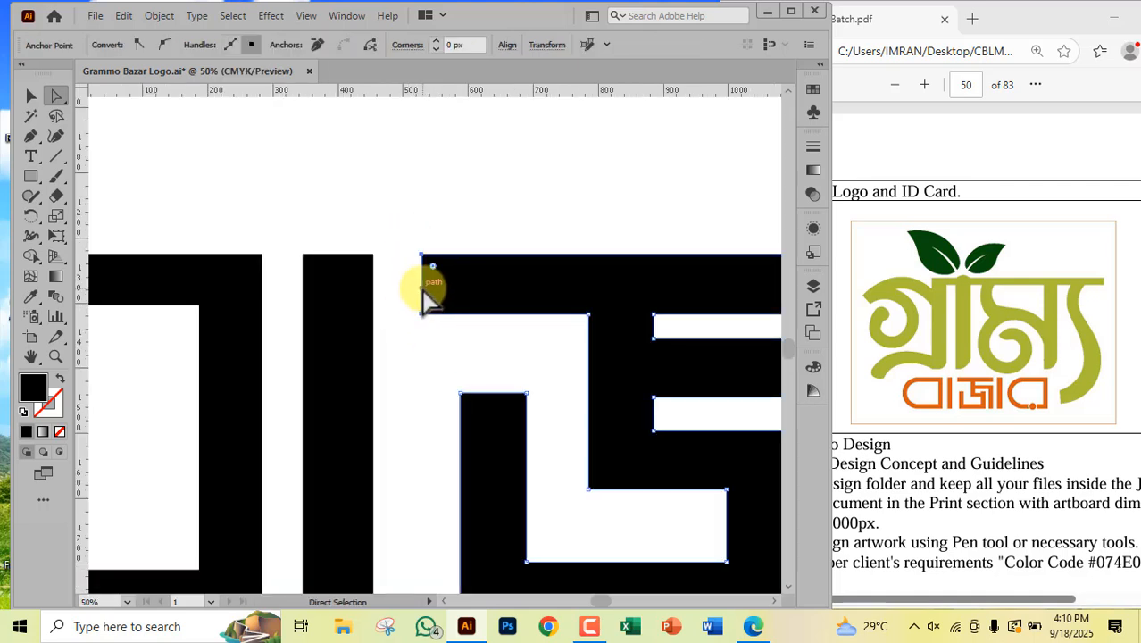
pyautogui.moveTo(424, 287); pyautogui.dragTo(458, 288)
pyautogui.press('space')
pyautogui.moveTo(642, 402); pyautogui.dragTo(346, 380)
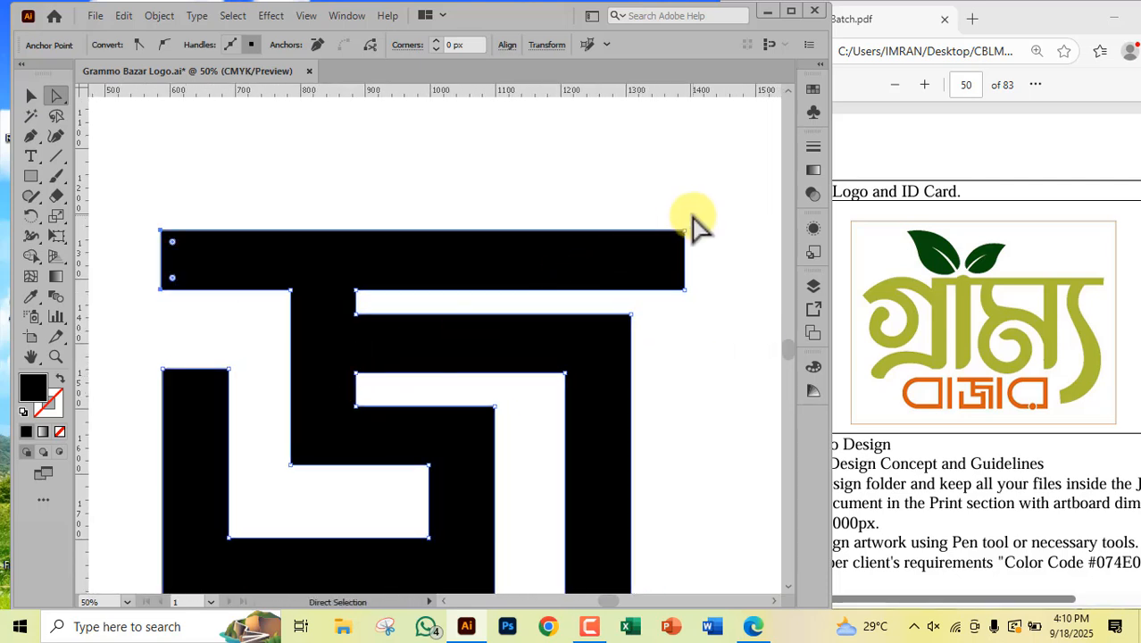
pyautogui.moveTo(689, 219); pyautogui.dragTo(623, 268)
pyautogui.scroll(-2, 523, 339)
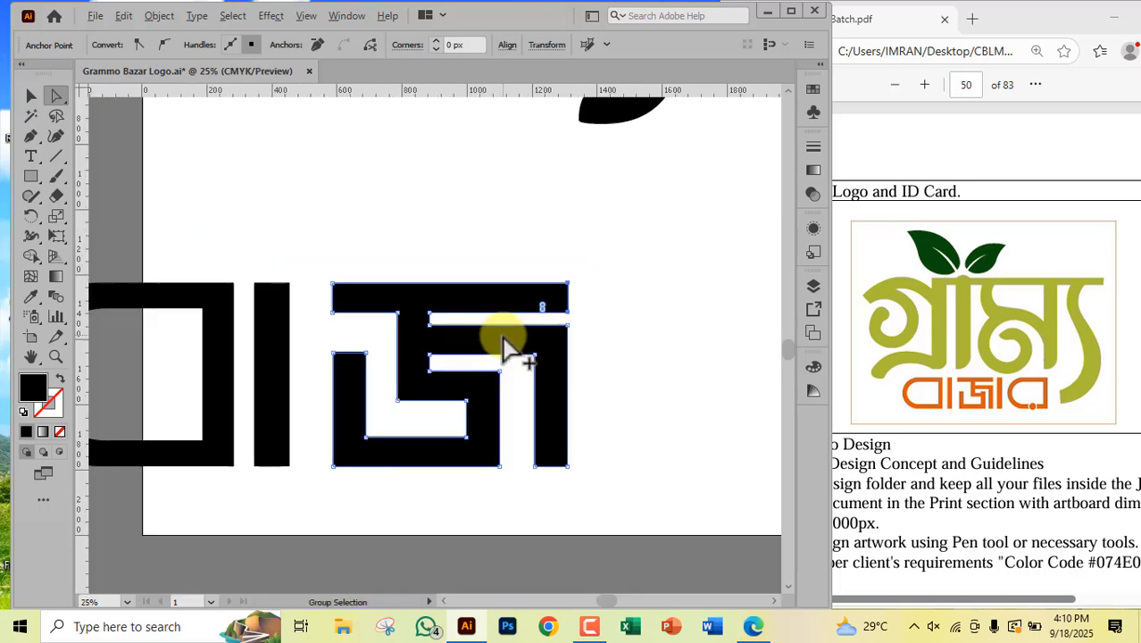
pyautogui.click(326, 254)
# Step: Shift জ slightly left to tighten its gap to the া bar
pyautogui.click(31, 96)
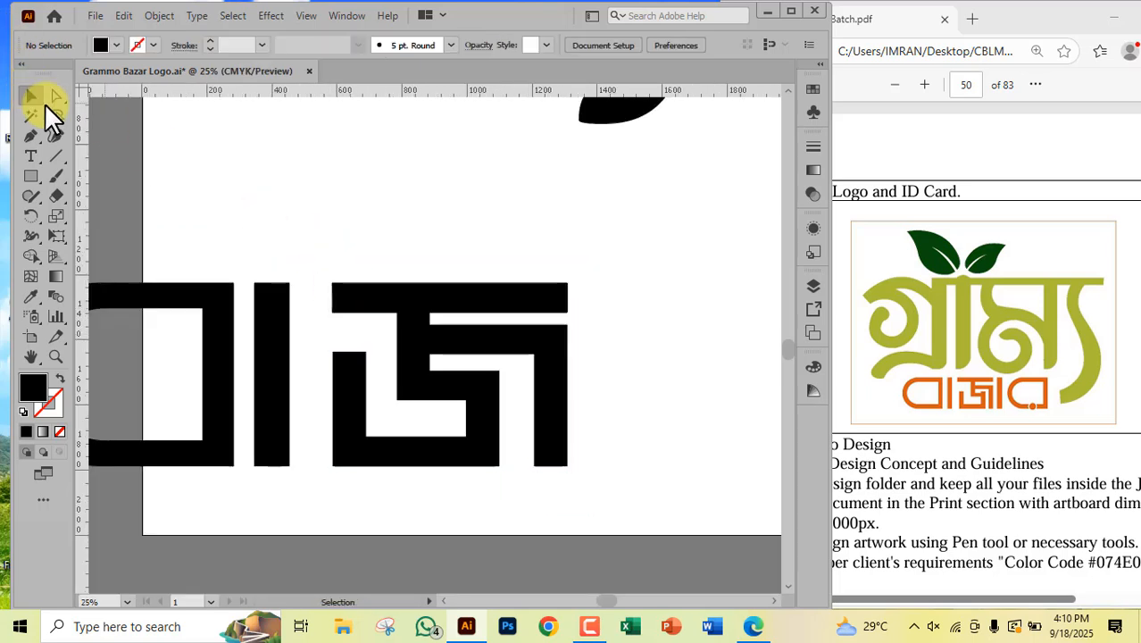
pyautogui.moveTo(455, 234); pyautogui.dragTo(582, 234)
pyautogui.moveTo(532, 304); pyautogui.dragTo(522, 308)
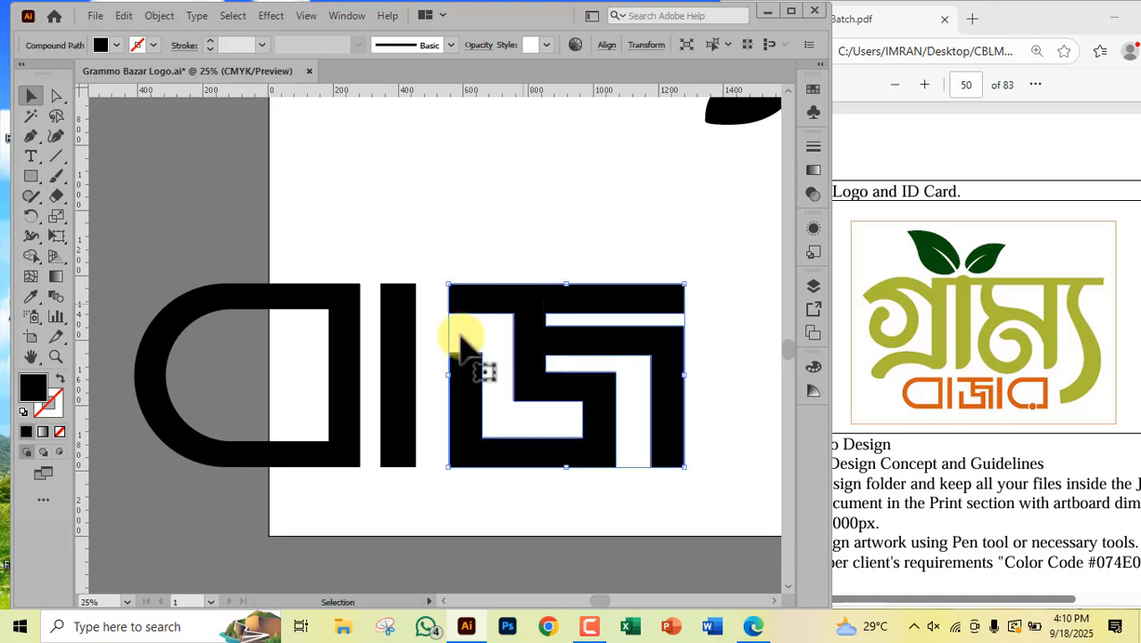
pyautogui.scroll(-1, 420, 349)
pyautogui.moveTo(502, 368); pyautogui.dragTo(453, 350)
pyautogui.click(361, 312)
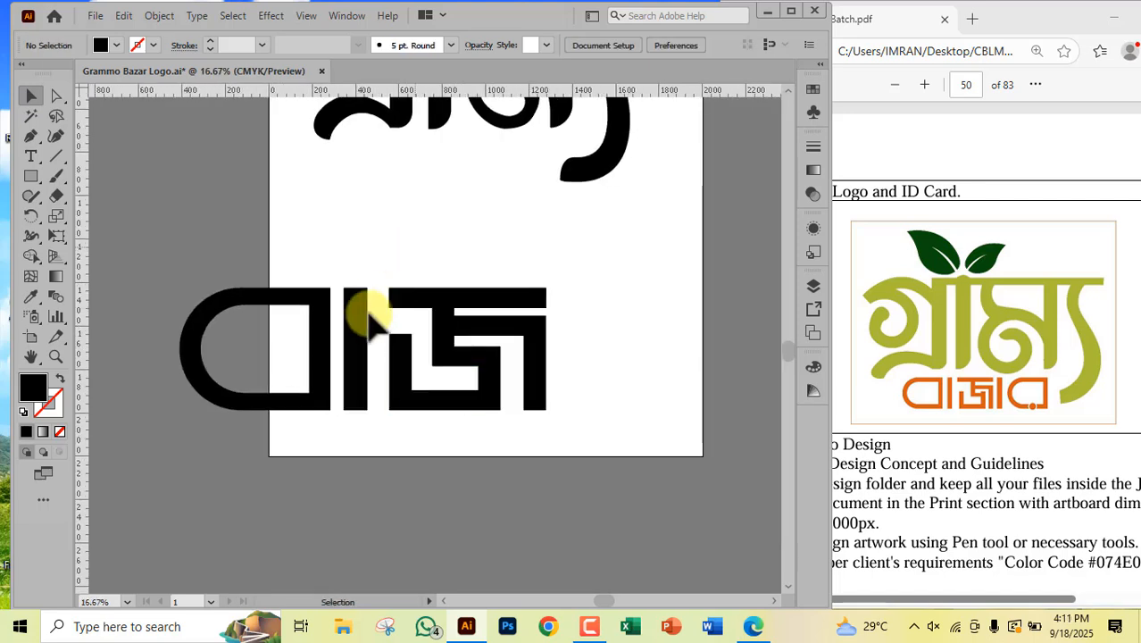
# Step: Duplicate the া bar to the right of জ and place a copy of the ব shape after it
pyautogui.moveTo(356, 348); pyautogui.dragTo(578, 344)
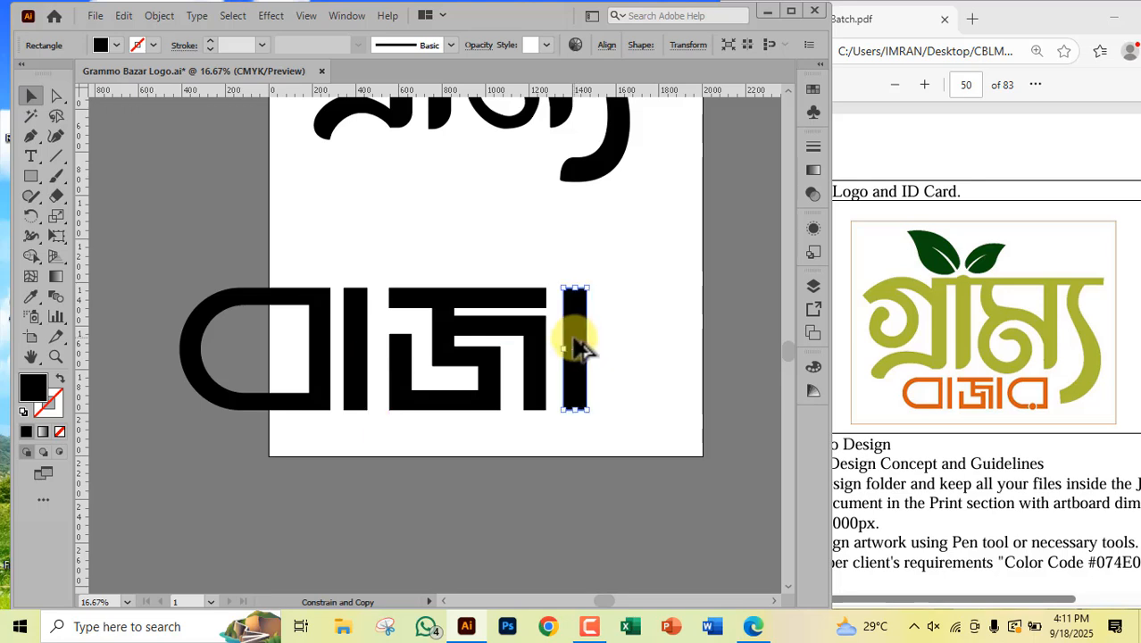
pyautogui.click(311, 421)
pyautogui.click(263, 407)
pyautogui.moveTo(262, 407); pyautogui.dragTo(507, 456)
# Step: Draw a filled circle about 118 px in diameter, centred on the lower stroke of the last ব shape, for the র dot
pyautogui.scroll(4, 702, 429)
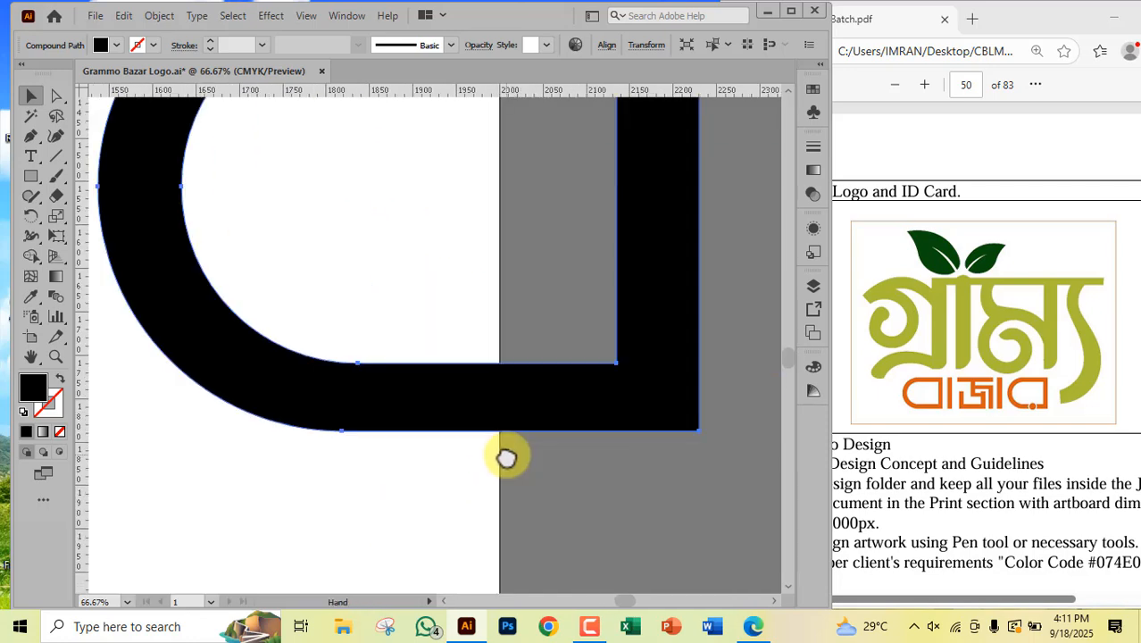
pyautogui.click(31, 183)
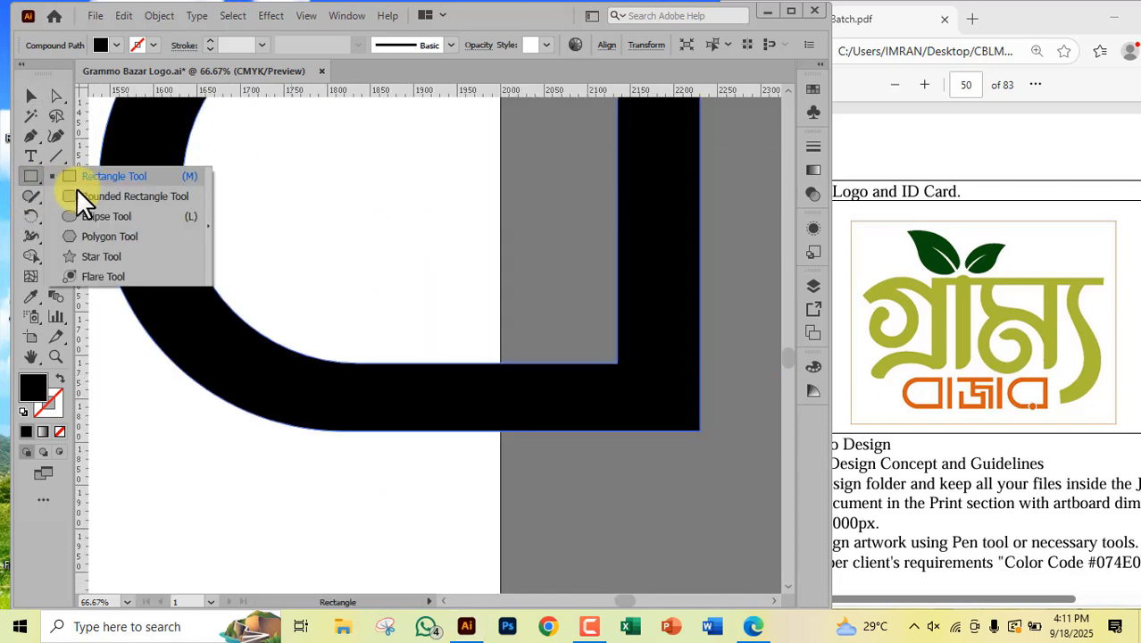
pyautogui.click(86, 216)
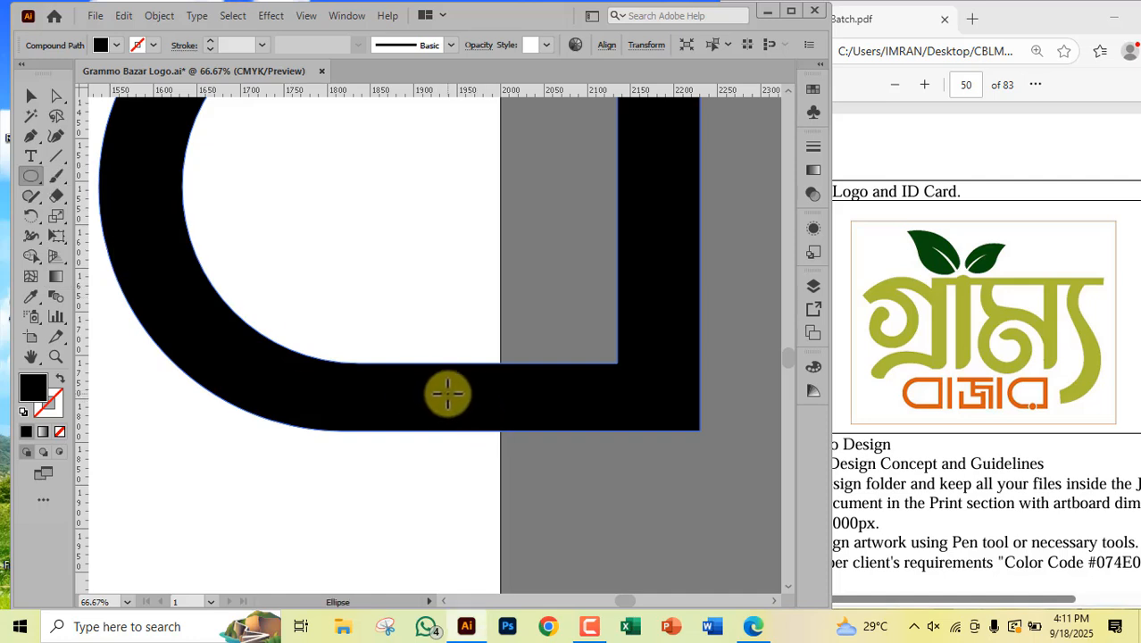
pyautogui.moveTo(447, 394)
pyautogui.mouseDown()
pyautogui.moveTo(471, 407)
pyautogui.moveTo(491, 444)
pyautogui.mouseUp()
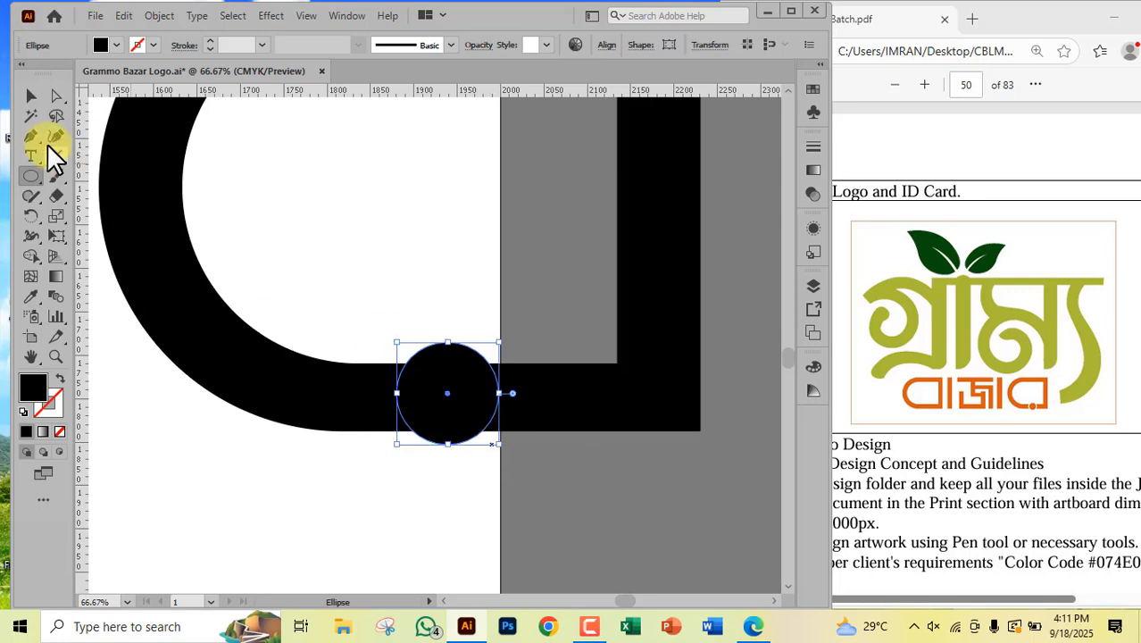
pyautogui.click(30, 97)
# Step: Fill all the বাজার shapes, including the dot, with orange #d95d12
pyautogui.scroll(-3, 330, 318)
pyautogui.hscroll(-5, 612, 448)
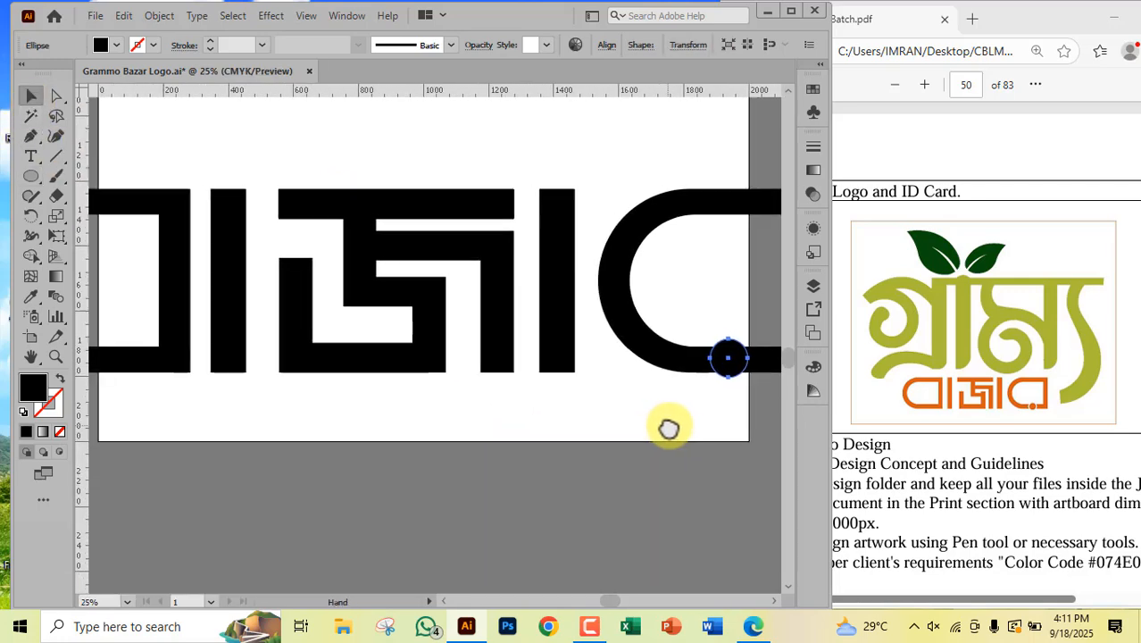
pyautogui.scroll(-2, 382, 387)
pyautogui.moveTo(156, 275); pyautogui.dragTo(677, 402)
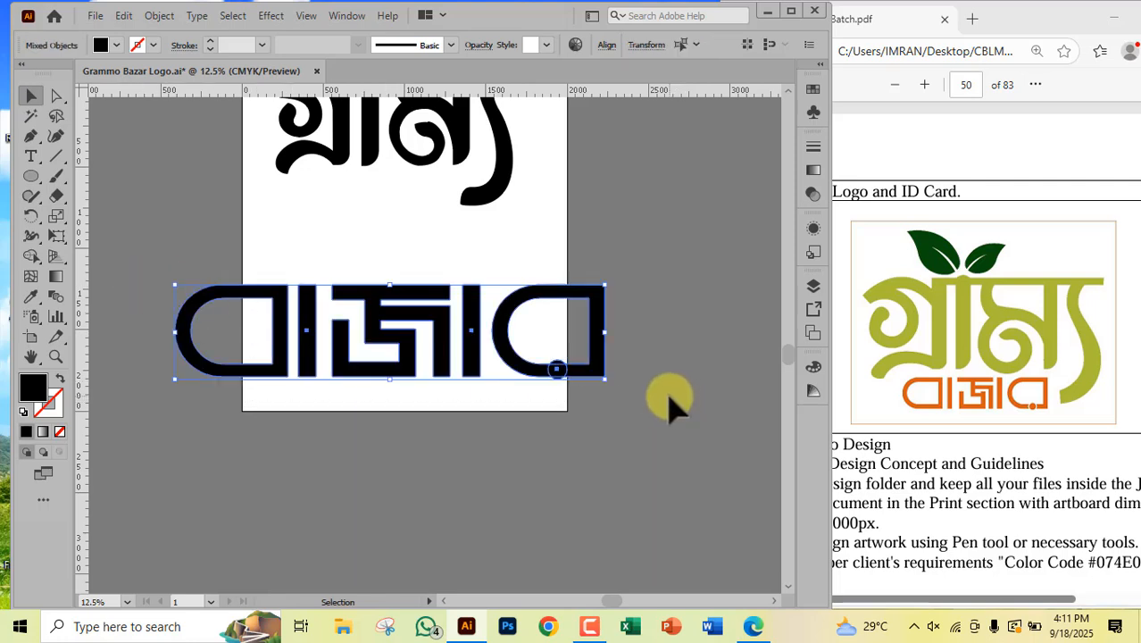
pyautogui.doubleClick(34, 388)
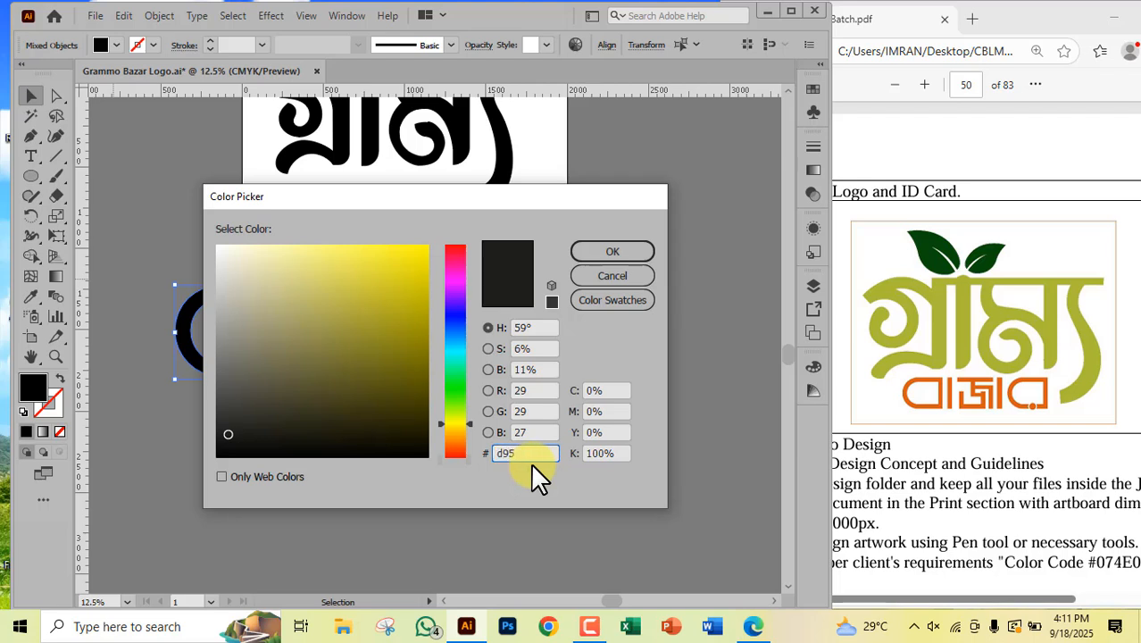
pyautogui.press('Return')
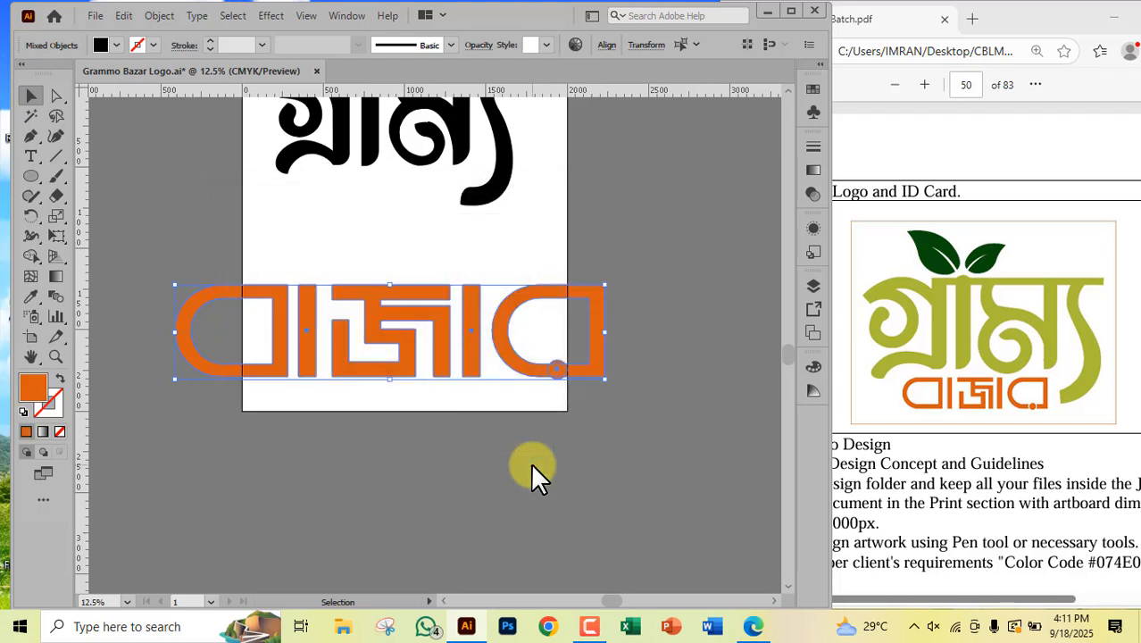
pyautogui.click(554, 427)
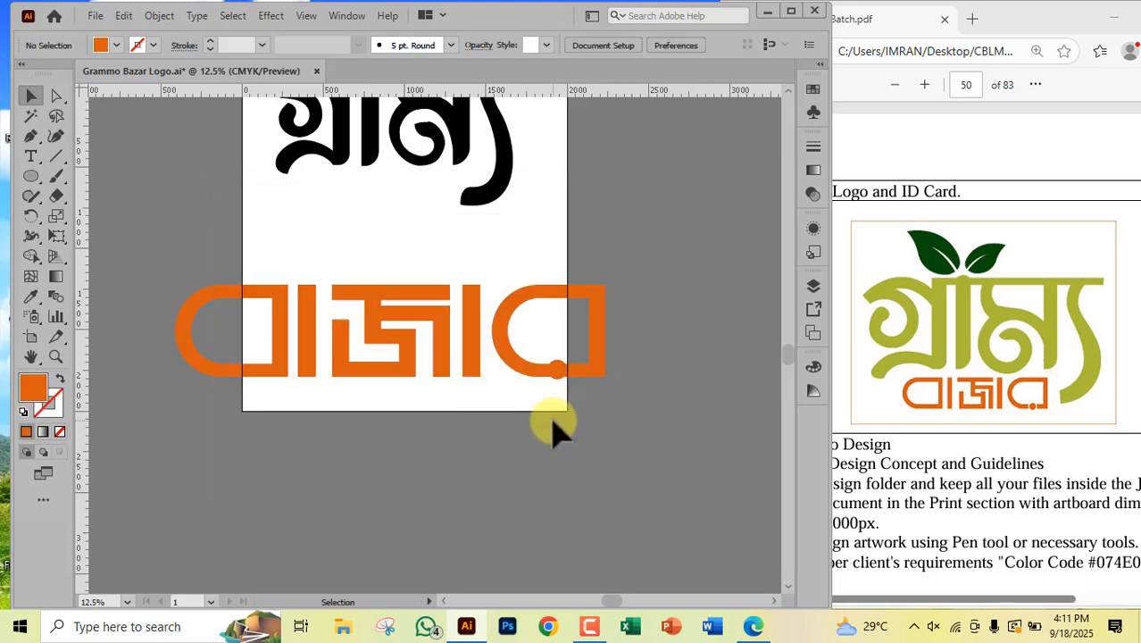
# Step: Give the dot of র a white stroke of 13 pt
pyautogui.click(556, 369)
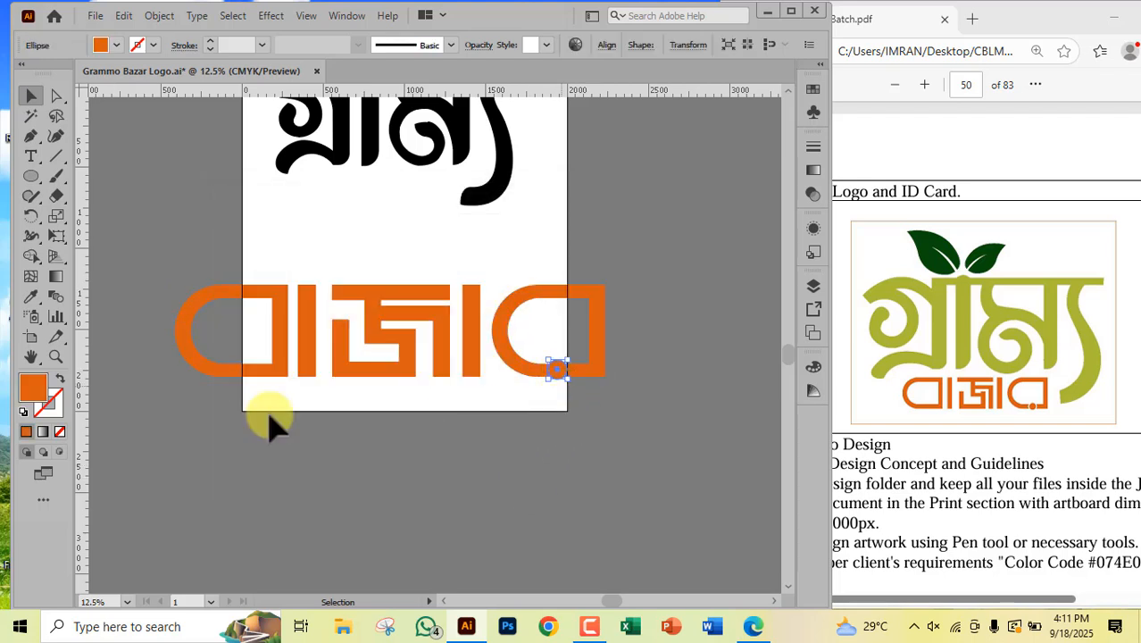
pyautogui.click(53, 412)
pyautogui.doubleClick(56, 402)
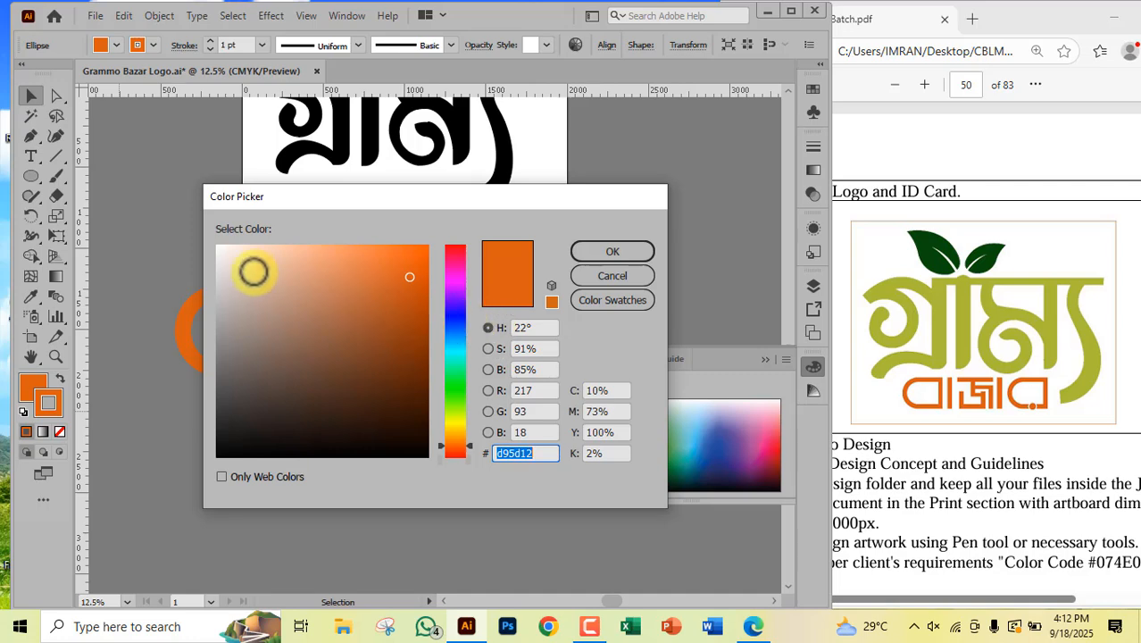
pyautogui.moveTo(253, 272); pyautogui.dragTo(199, 232)
pyautogui.click(577, 250)
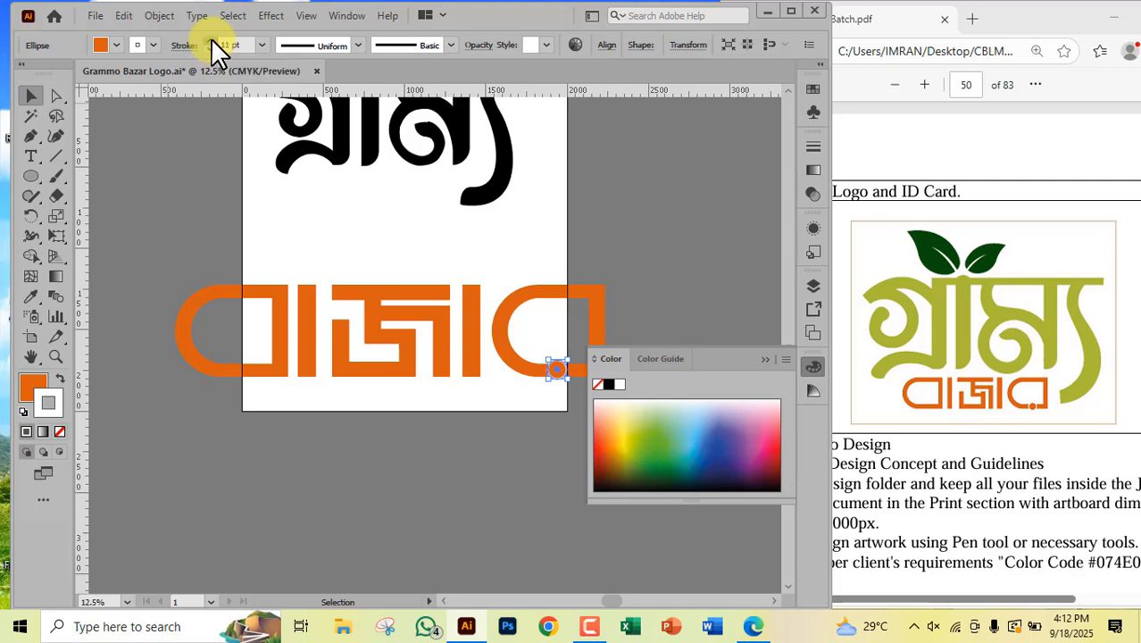
pyautogui.click(487, 546)
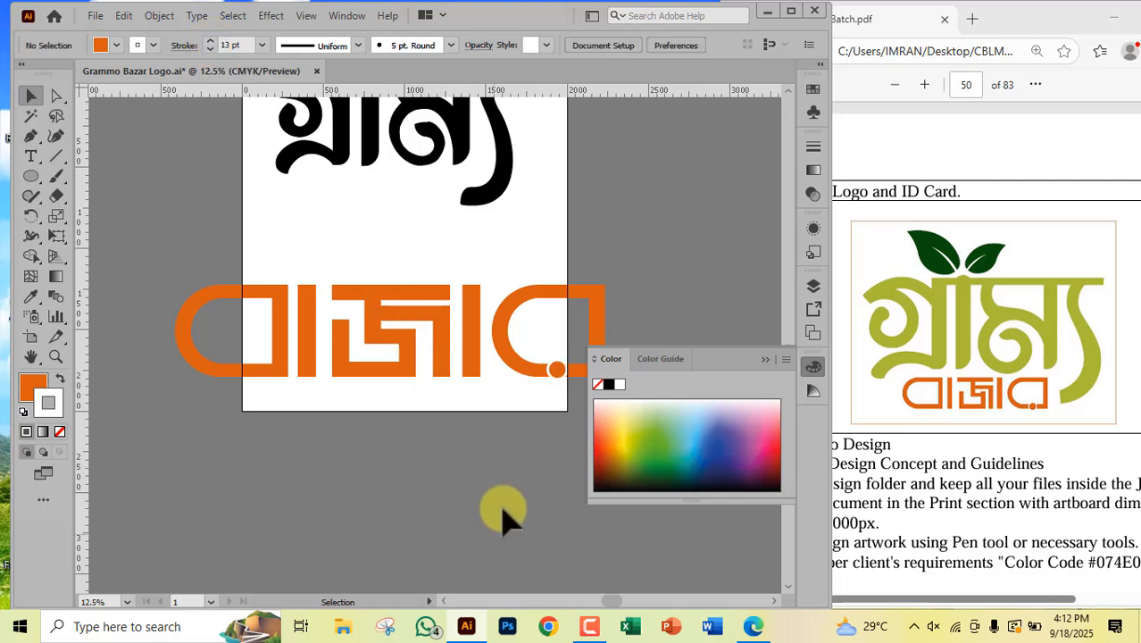
# Step: Scale the whole word বাজার down proportionally to fit within the artboard width and move it up beneath গ্রাম্য
pyautogui.moveTo(148, 287); pyautogui.dragTo(609, 375)
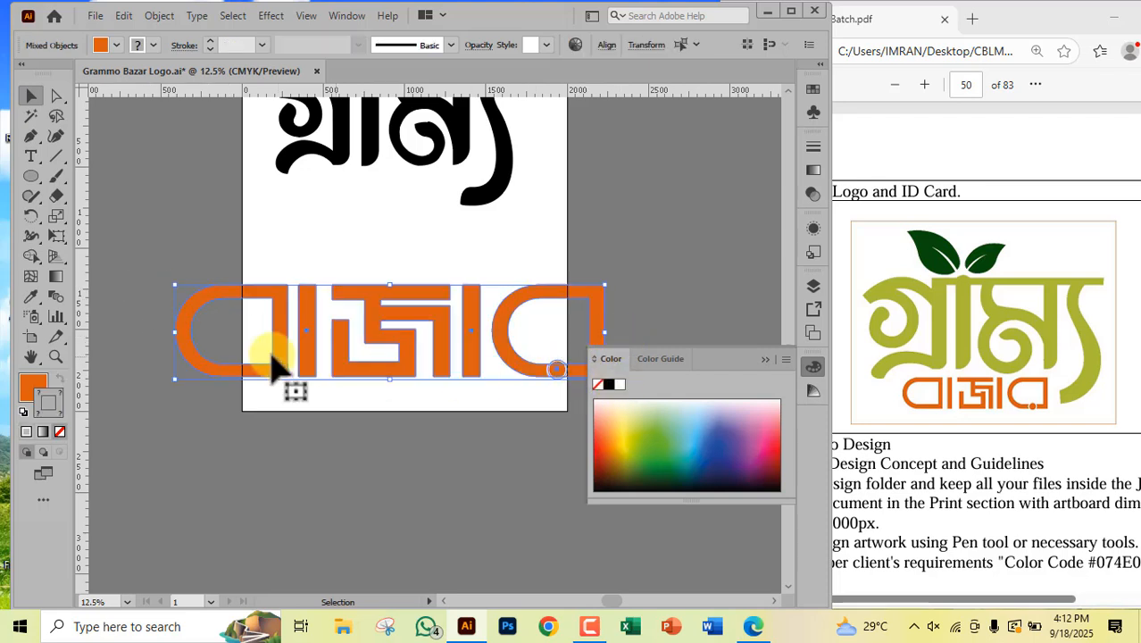
pyautogui.moveTo(173, 376); pyautogui.dragTo(259, 357)
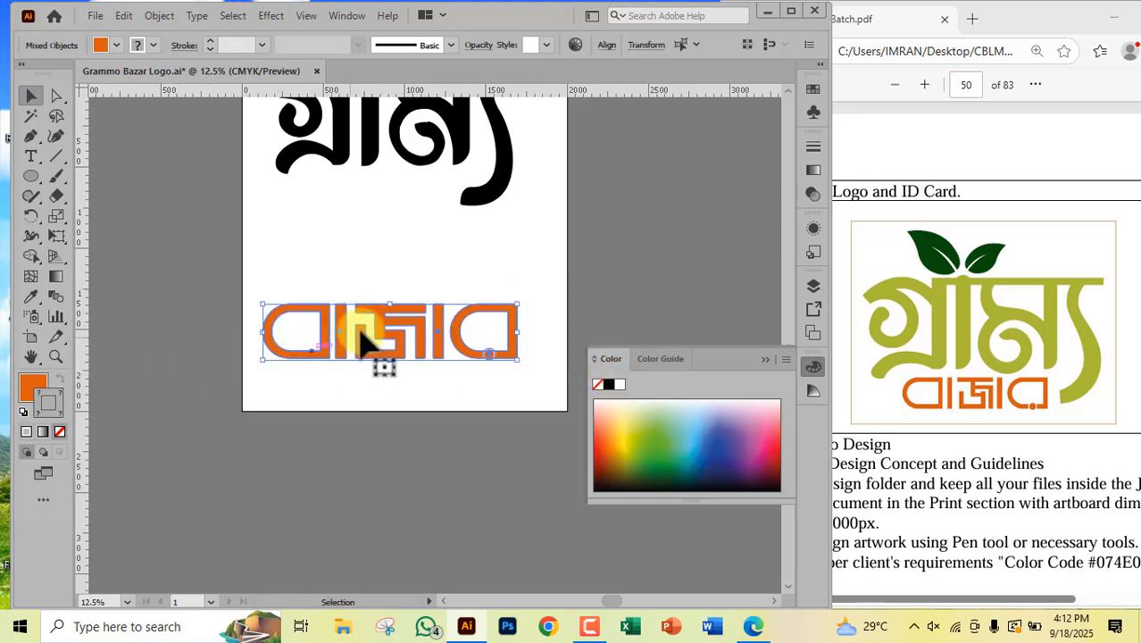
pyautogui.moveTo(382, 323); pyautogui.dragTo(391, 277)
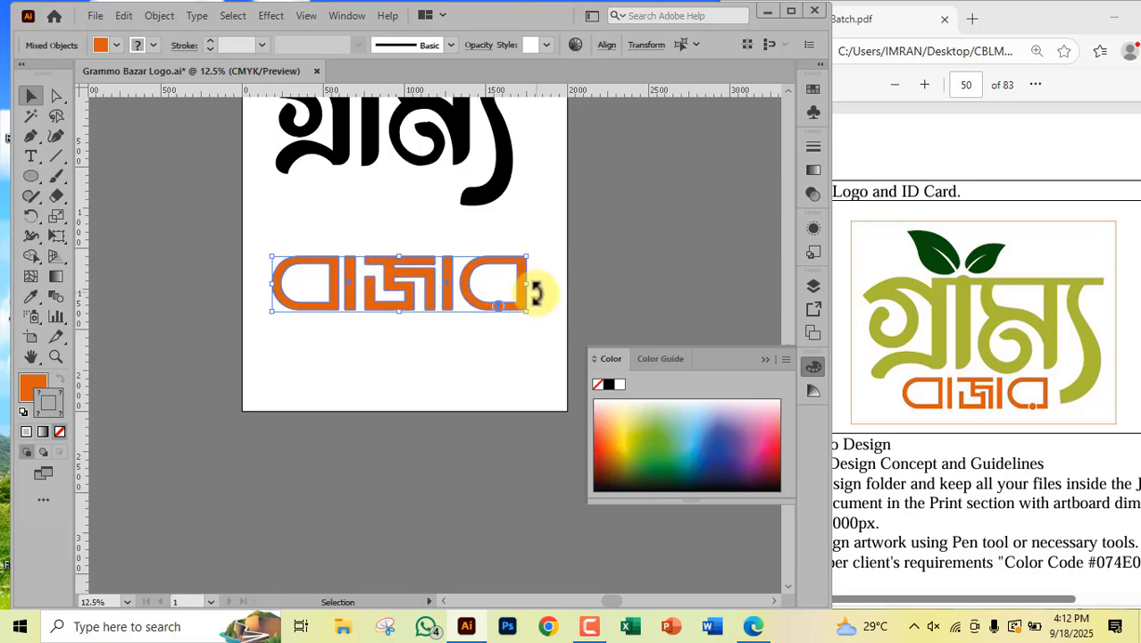
# Step: Expand the fill and stroke of the র dot into separate shapes
pyautogui.scroll(8, 491, 319)
pyautogui.moveTo(454, 402); pyautogui.dragTo(293, 459)
pyautogui.click(433, 318)
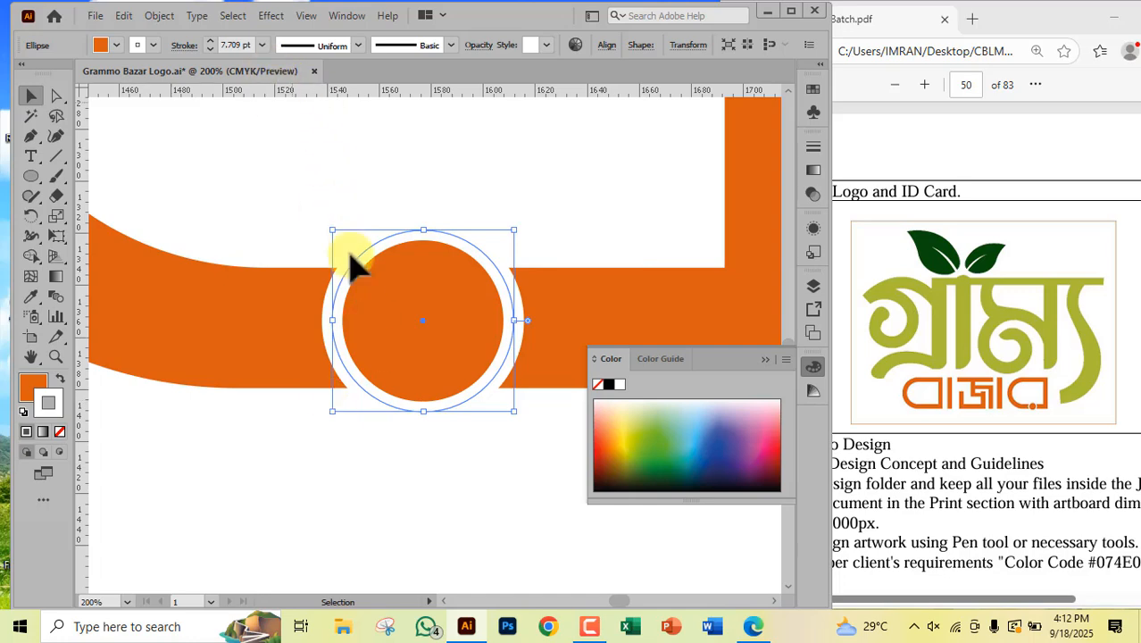
pyautogui.click(160, 15)
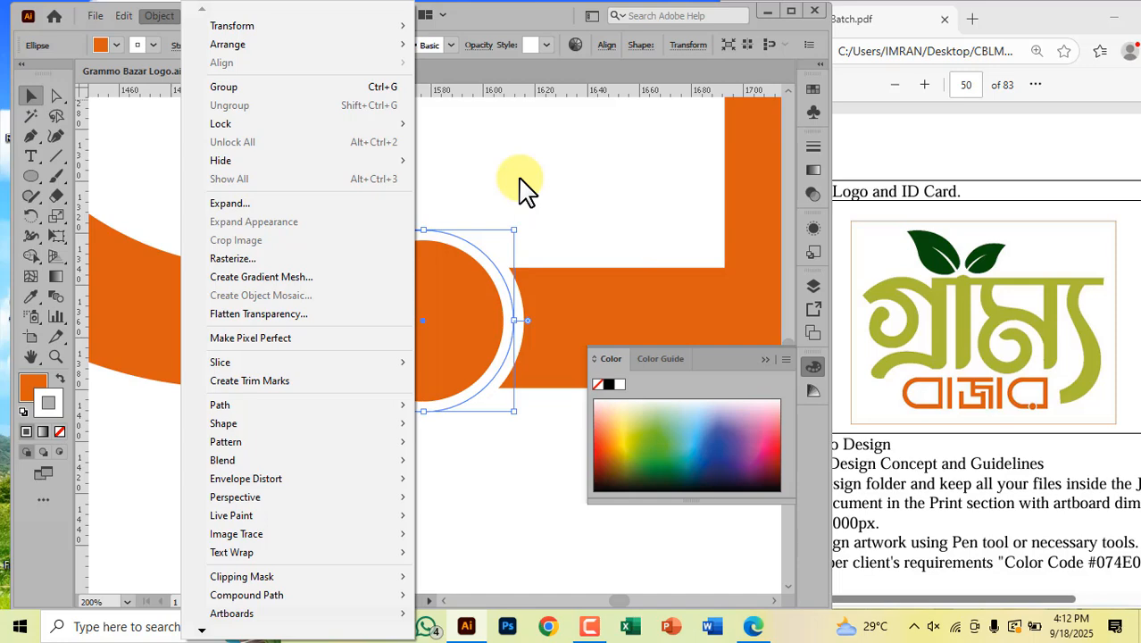
pyautogui.click(229, 204)
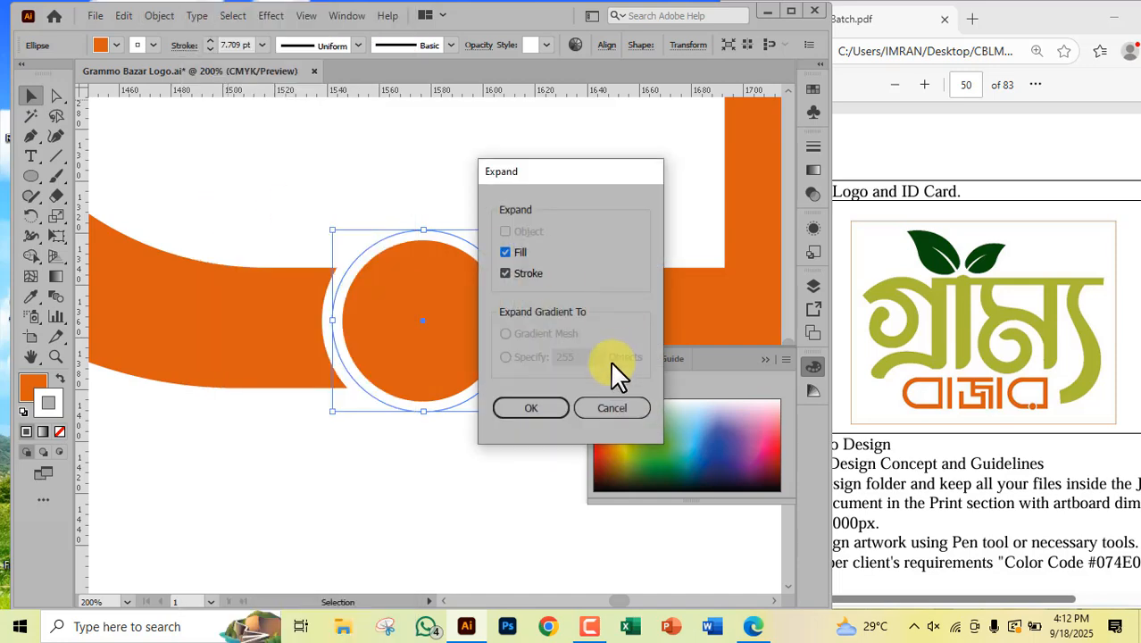
pyautogui.click(554, 407)
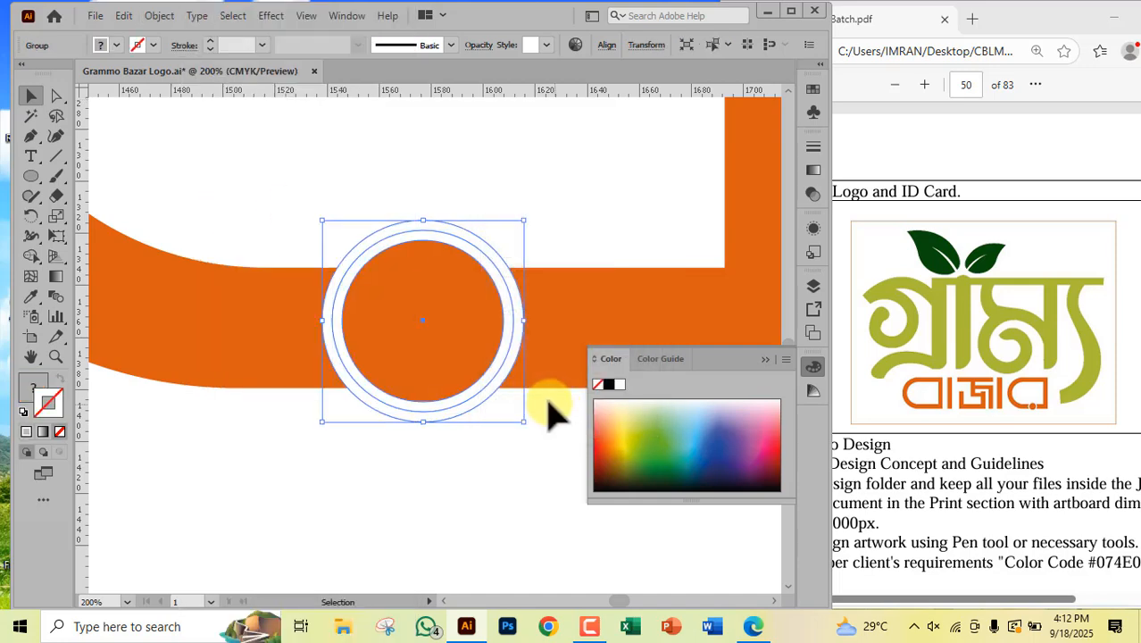
# Step: Use Shape Builder on র and its dot to cut away the white ring and merge the dot into one circle
pyautogui.moveTo(289, 455); pyautogui.dragTo(543, 216)
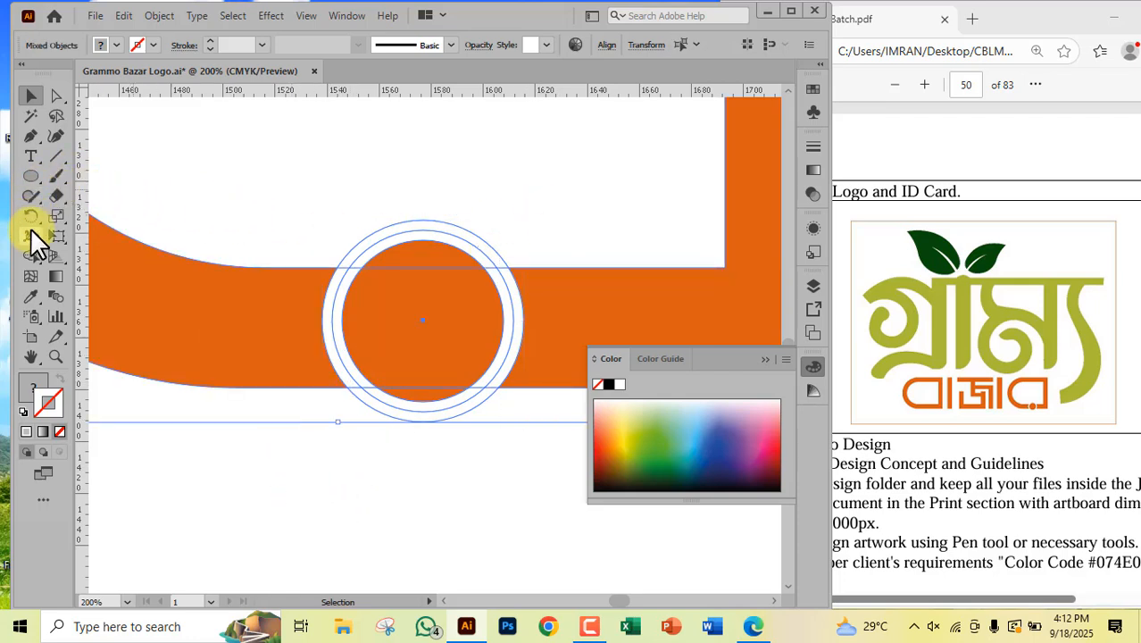
pyautogui.click(30, 256)
pyautogui.moveTo(377, 214)
pyautogui.mouseDown()
pyautogui.moveTo(344, 275)
pyautogui.moveTo(361, 255)
pyautogui.moveTo(480, 242)
pyautogui.moveTo(511, 295)
pyautogui.mouseUp()
pyautogui.moveTo(471, 436)
pyautogui.mouseDown()
pyautogui.moveTo(447, 405)
pyautogui.moveTo(375, 404)
pyautogui.mouseUp()
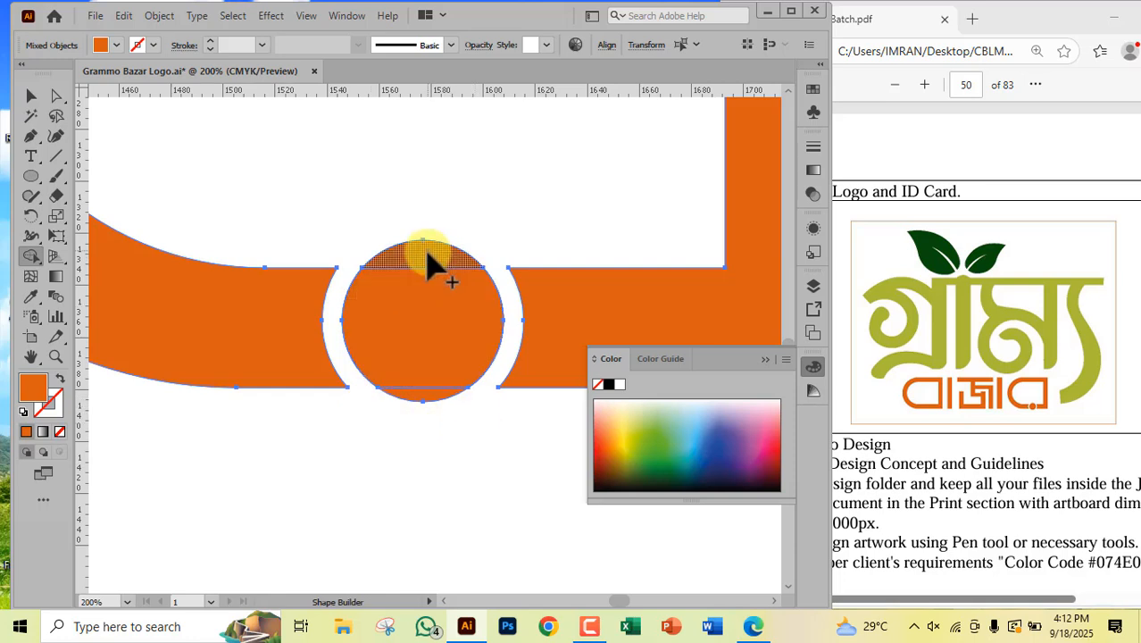
pyautogui.moveTo(429, 263)
pyautogui.mouseDown()
pyautogui.moveTo(427, 310)
pyautogui.moveTo(407, 301)
pyautogui.moveTo(419, 406)
pyautogui.moveTo(376, 312)
pyautogui.mouseUp()
pyautogui.scroll(-6, 376, 303)
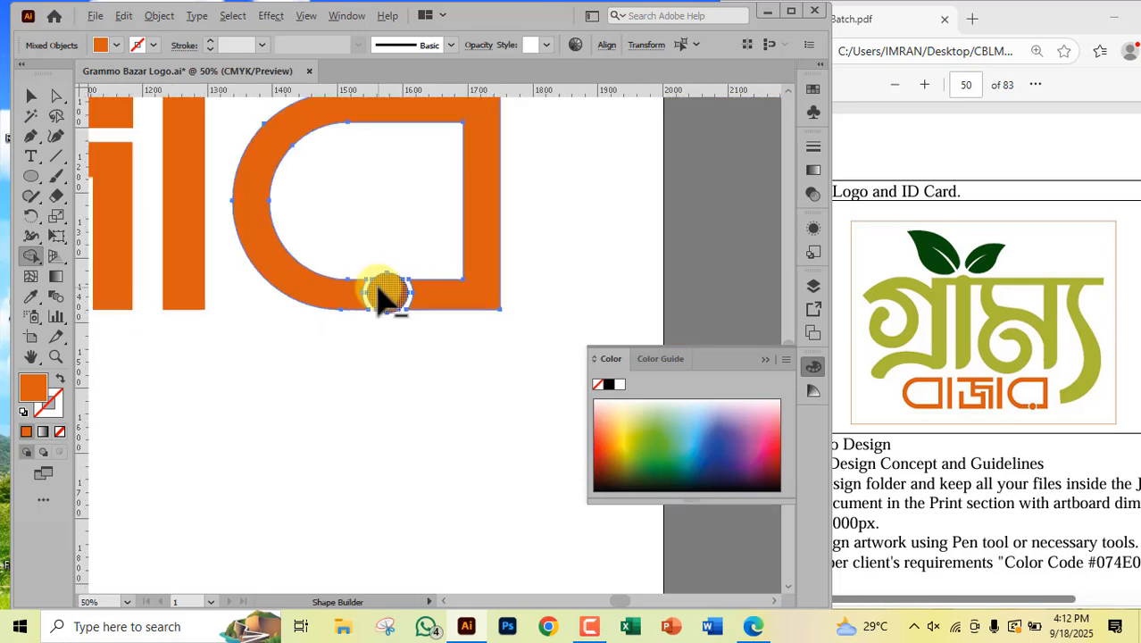
pyautogui.moveTo(263, 281); pyautogui.dragTo(490, 329)
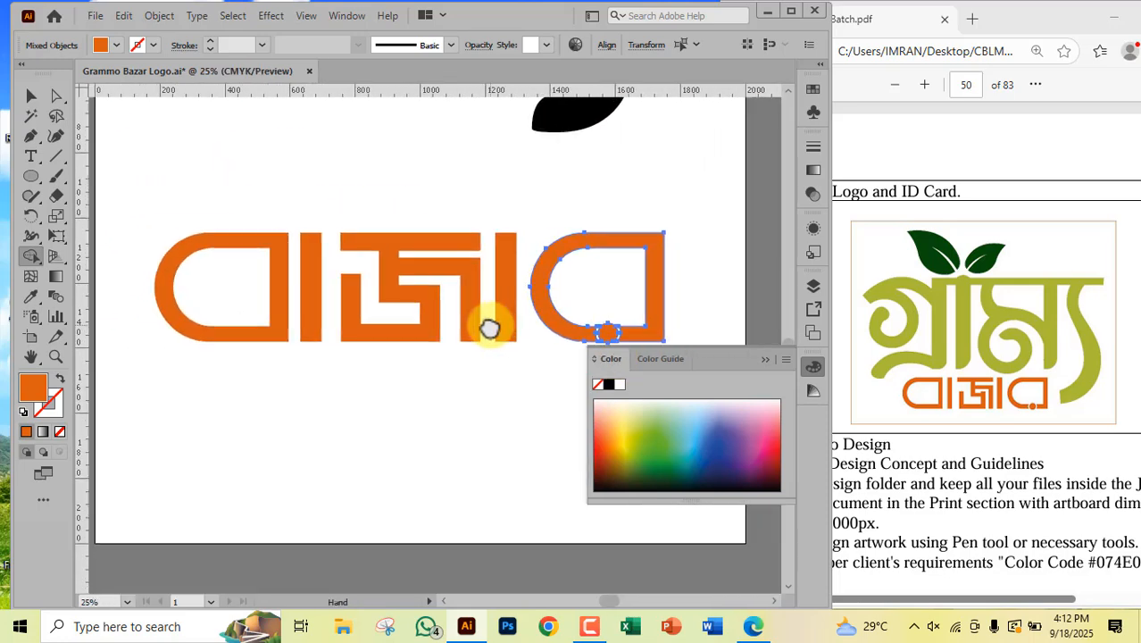
pyautogui.click(29, 95)
pyautogui.click(390, 462)
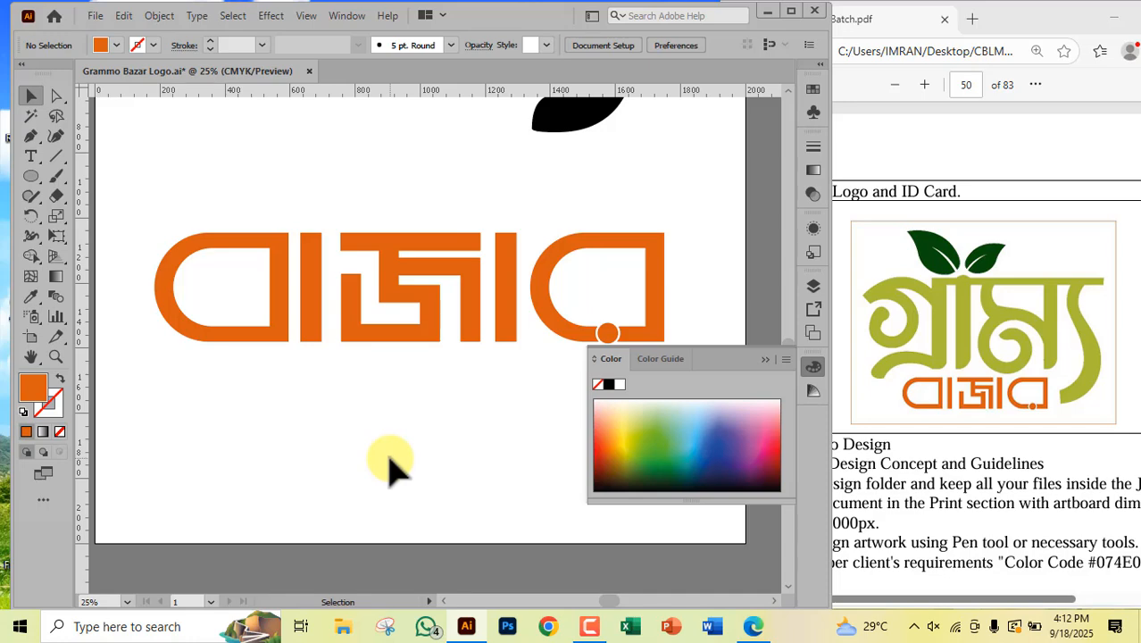
pyautogui.click(755, 359)
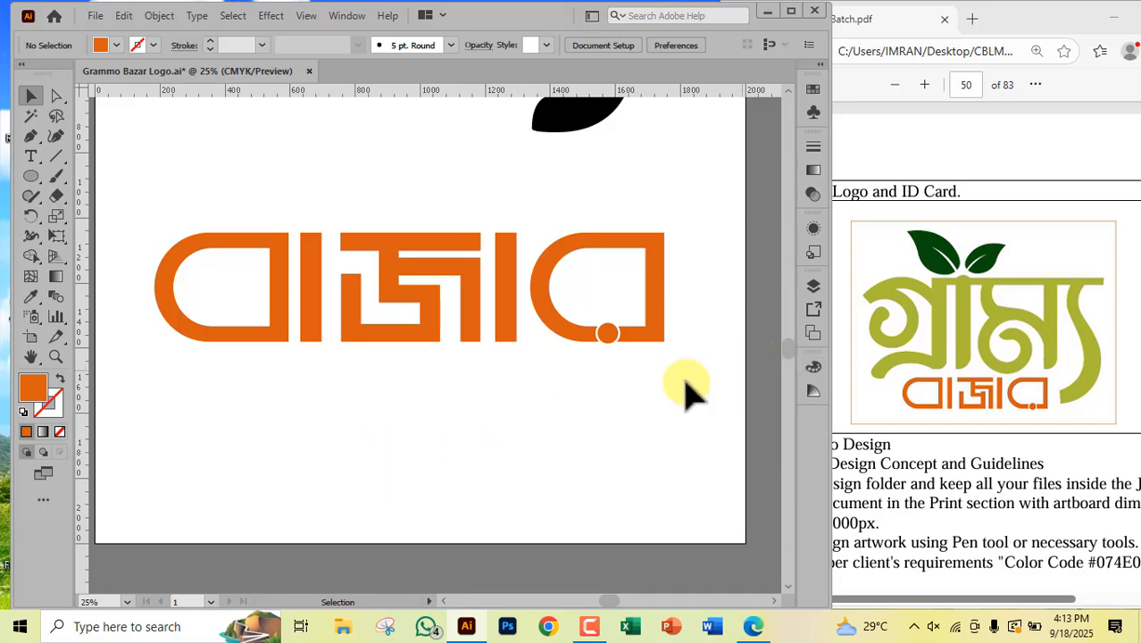
# Step: Move the গ্রাম্য text down to just above বাজার and fill it with green #abbb38
pyautogui.scroll(5, 625, 389)
pyautogui.moveTo(303, 192); pyautogui.dragTo(312, 268)
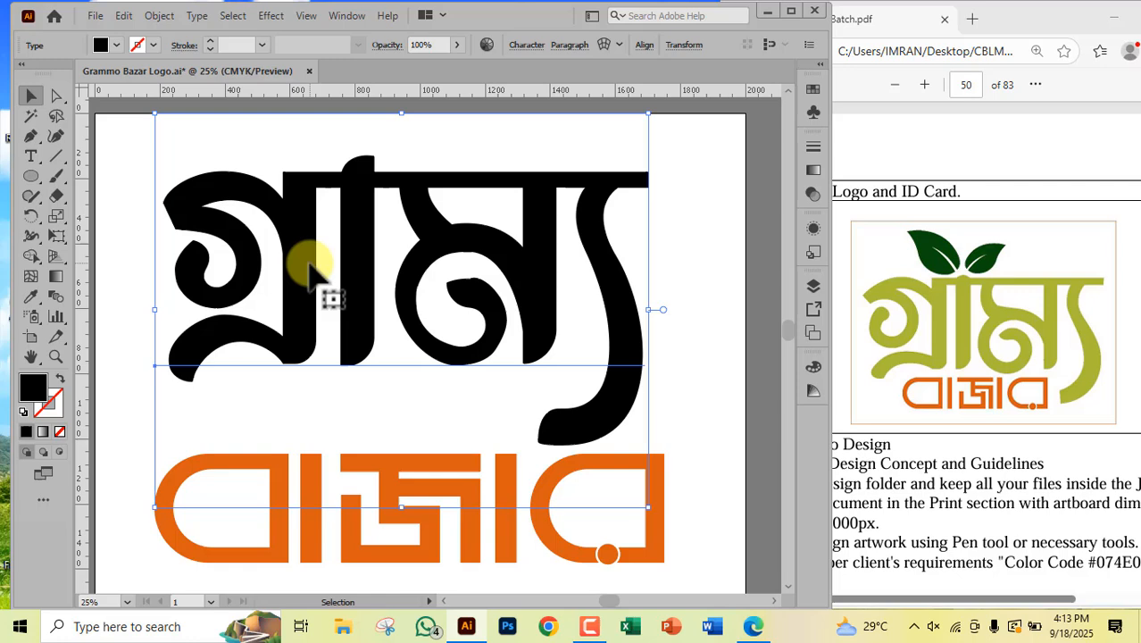
pyautogui.doubleClick(44, 382)
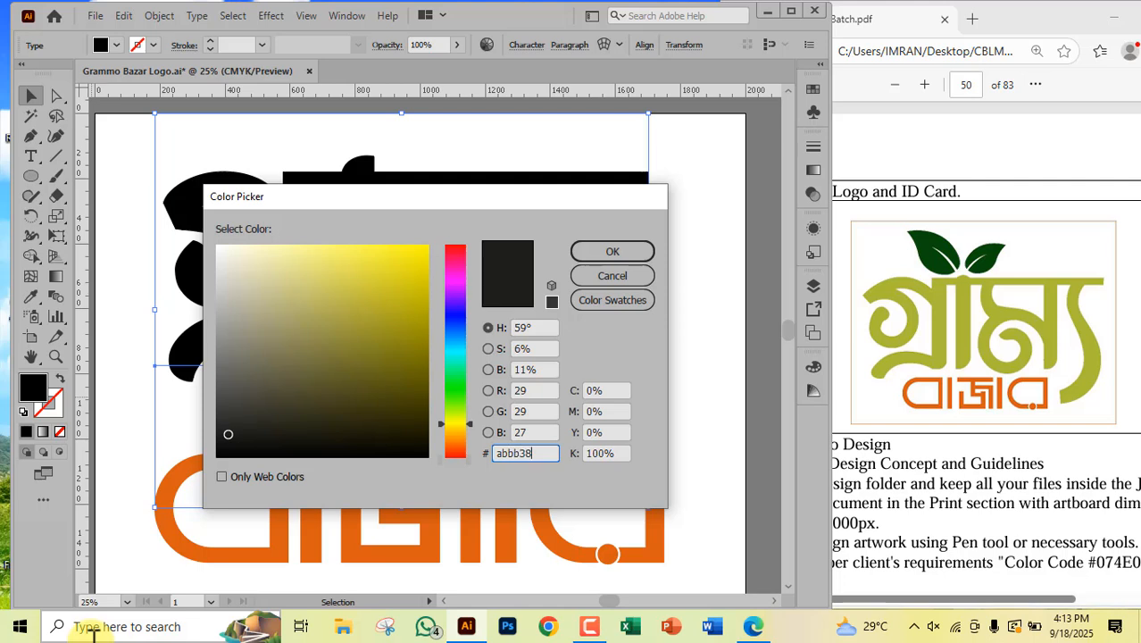
pyautogui.press('Return')
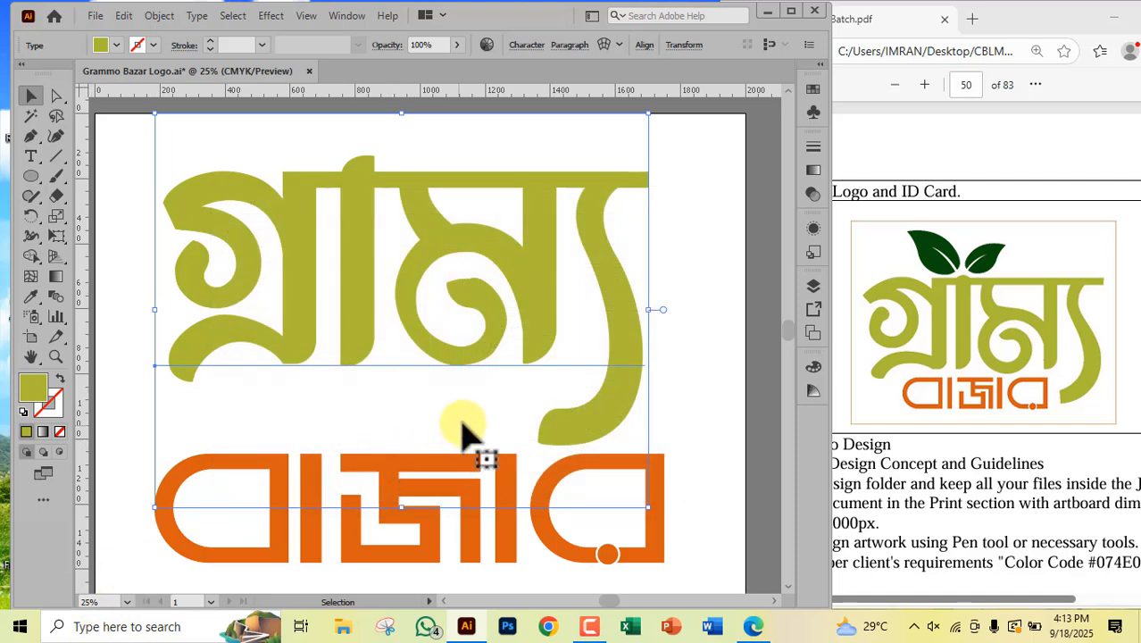
pyautogui.click(683, 377)
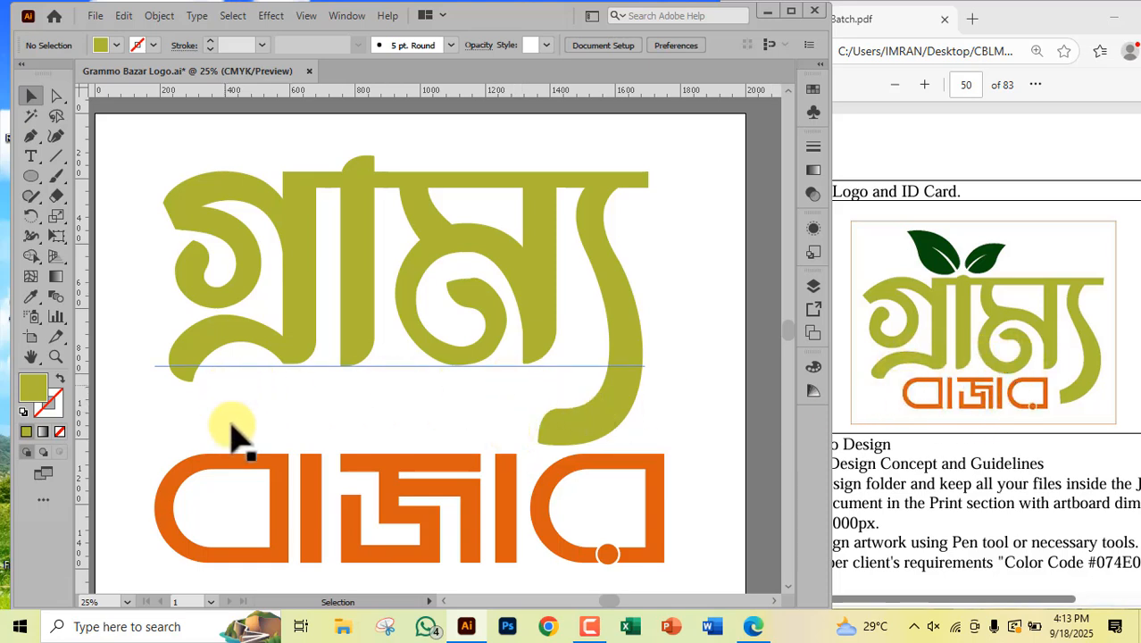
# Step: Group all the orange shapes of the word বাজার
pyautogui.hotkey('ctrl', 'a')
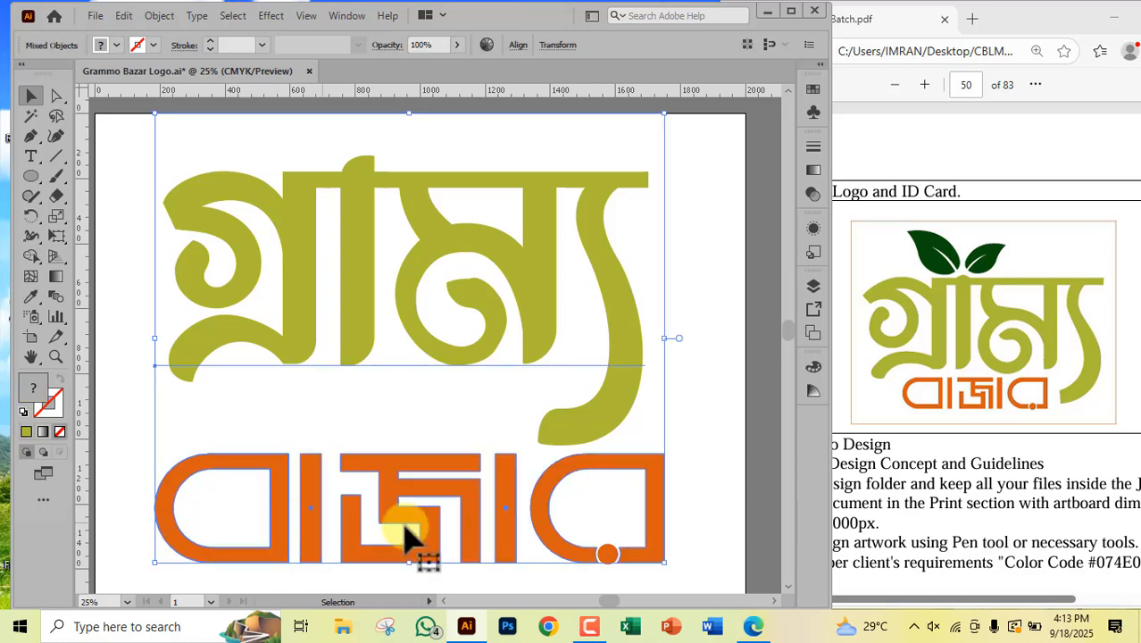
pyautogui.moveTo(702, 570); pyautogui.dragTo(234, 536)
pyautogui.rightClick(368, 526)
pyautogui.click(451, 379)
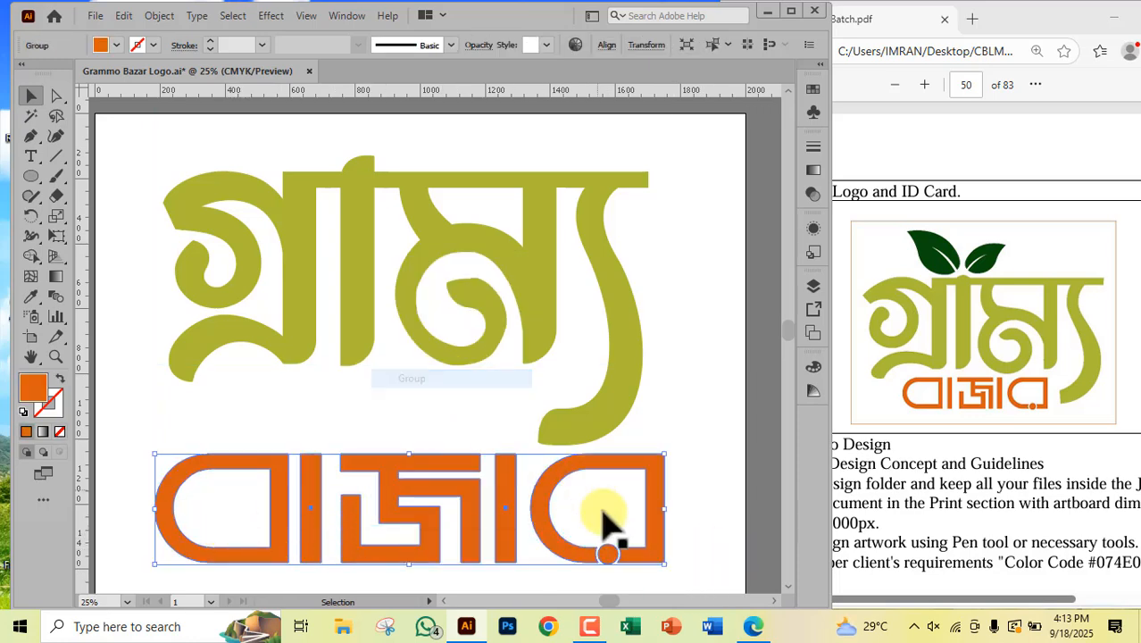
# Step: Resize the বাজার group to about 956 x 222 px and tuck it under গ্রাম্য, beside the tail of the last letter
pyautogui.moveTo(664, 562); pyautogui.dragTo(493, 526)
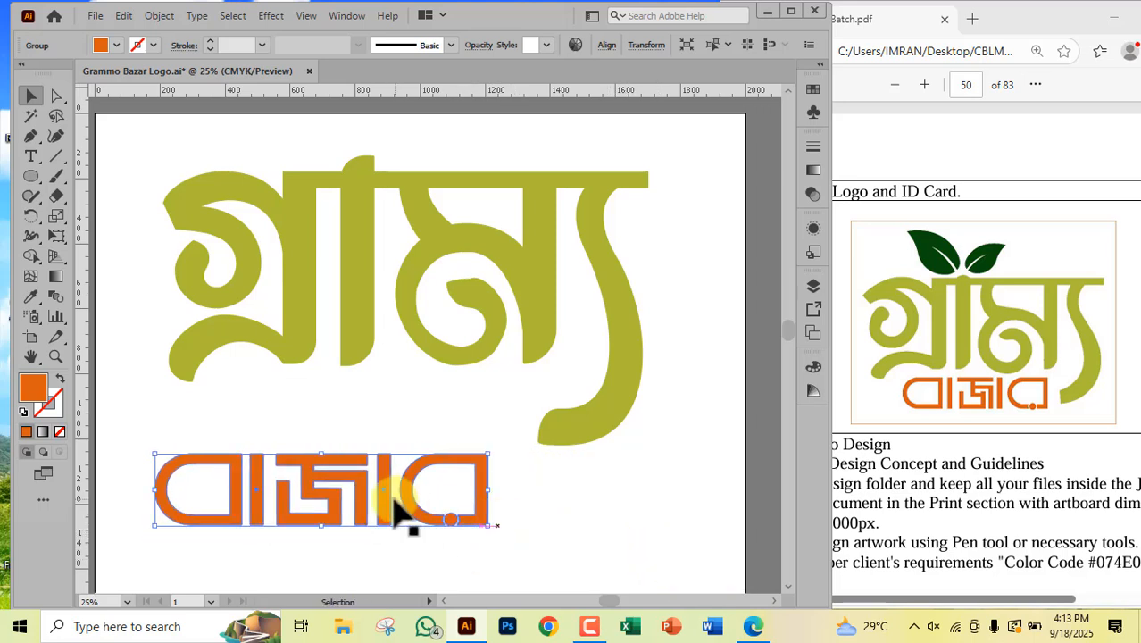
pyautogui.moveTo(394, 502); pyautogui.dragTo(410, 432)
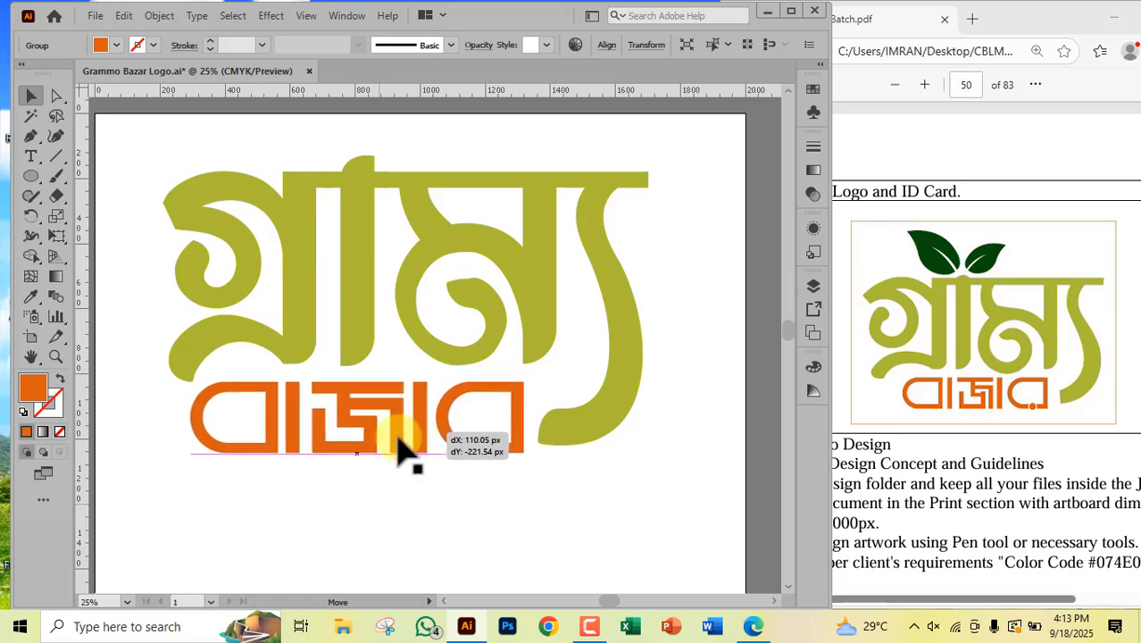
pyautogui.moveTo(191, 416); pyautogui.dragTo(215, 420)
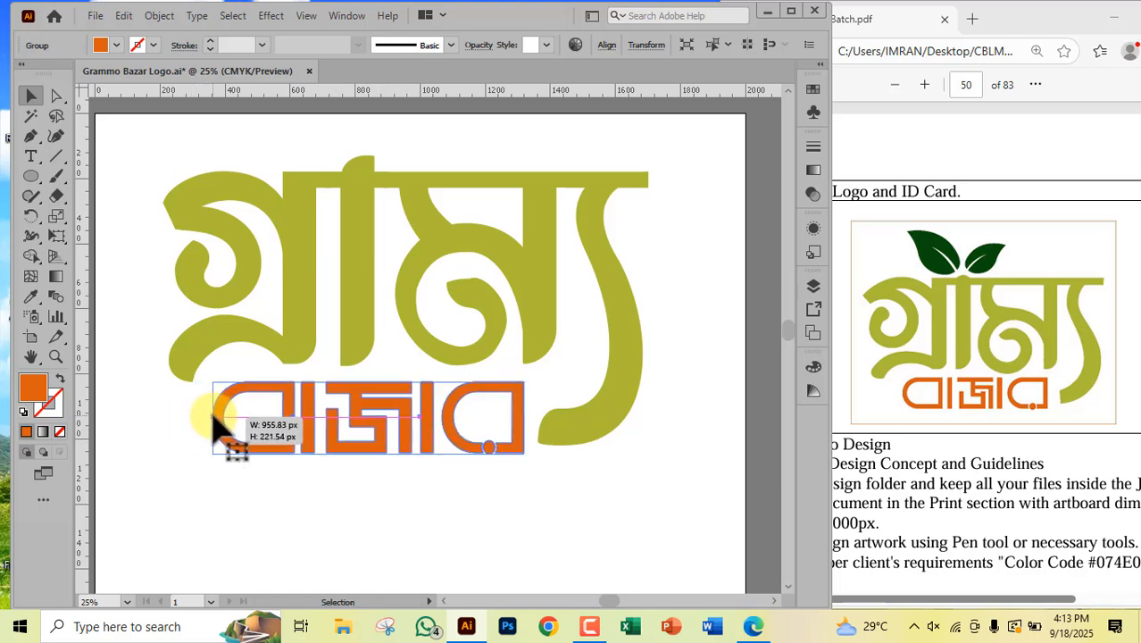
# Step: Draw a rough straight-sided leaf outline with the Pen tool above the artboard, with a narrow vein notch at its base
pyautogui.click(561, 538)
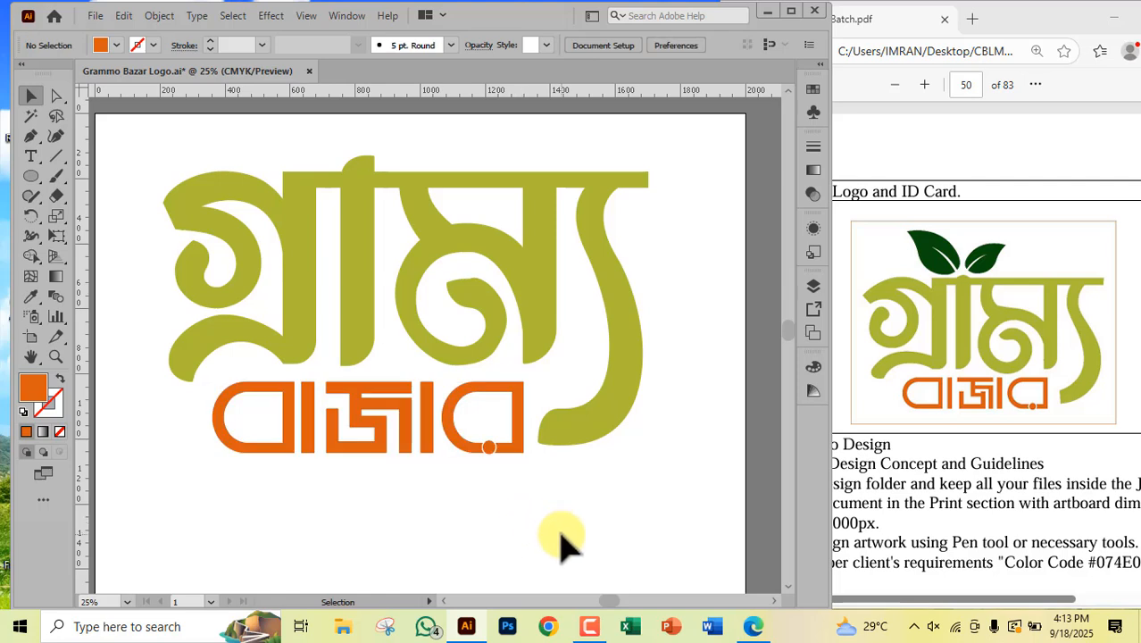
pyautogui.scroll(2, 369, 467)
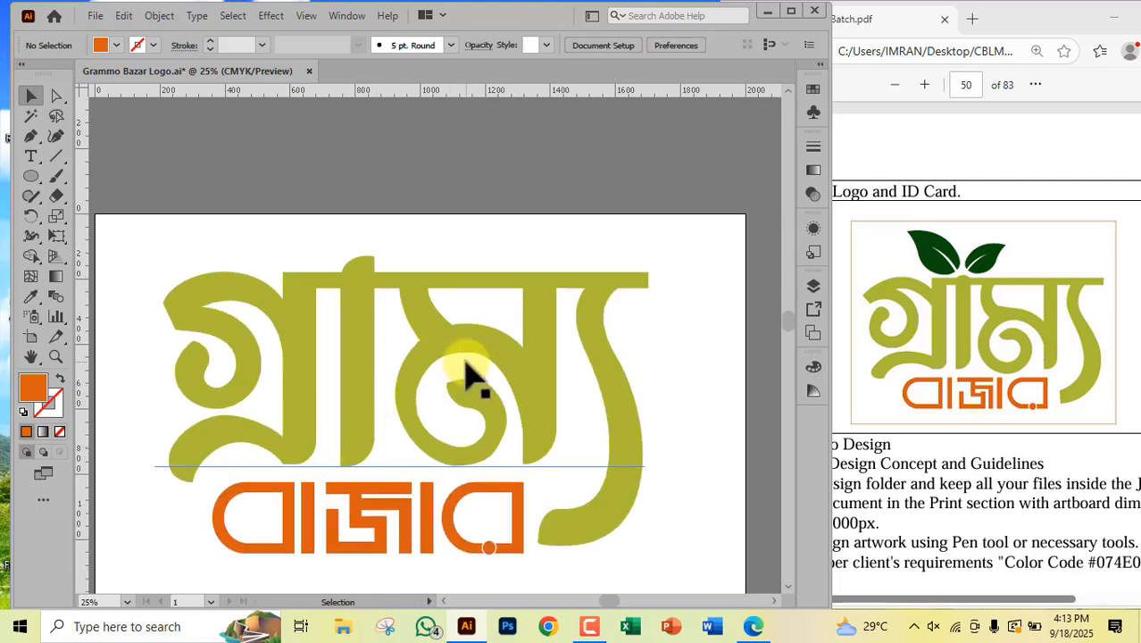
pyautogui.scroll(3, 468, 373)
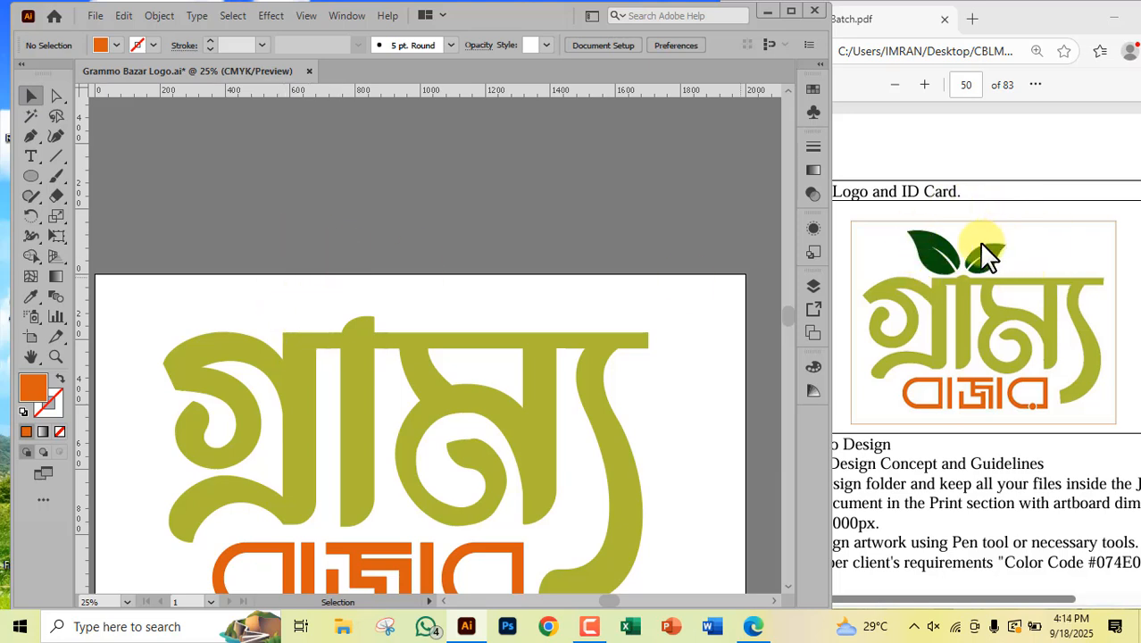
pyautogui.click(32, 136)
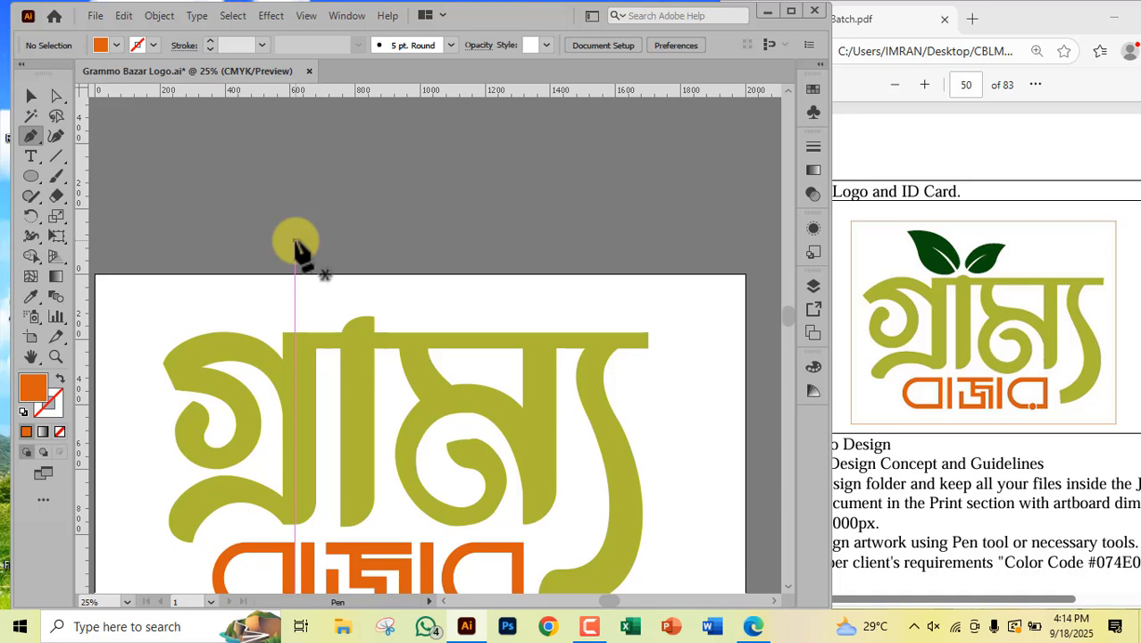
pyautogui.scroll(1, 295, 241)
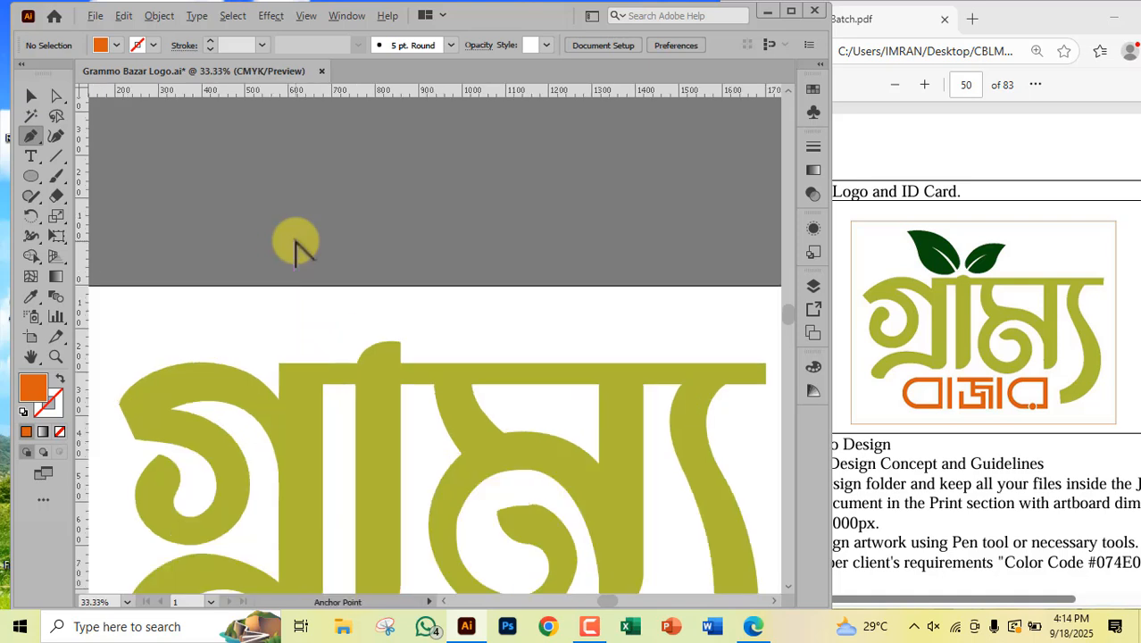
pyautogui.moveTo(346, 237); pyautogui.dragTo(370, 254)
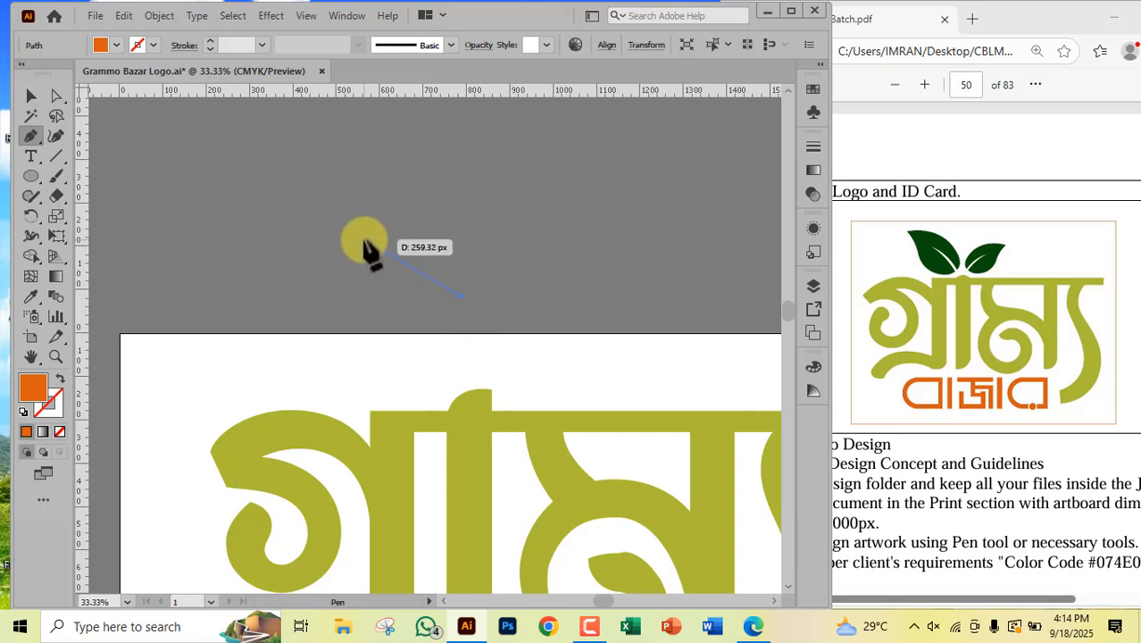
pyautogui.click(363, 239)
pyautogui.scroll(2, 359, 288)
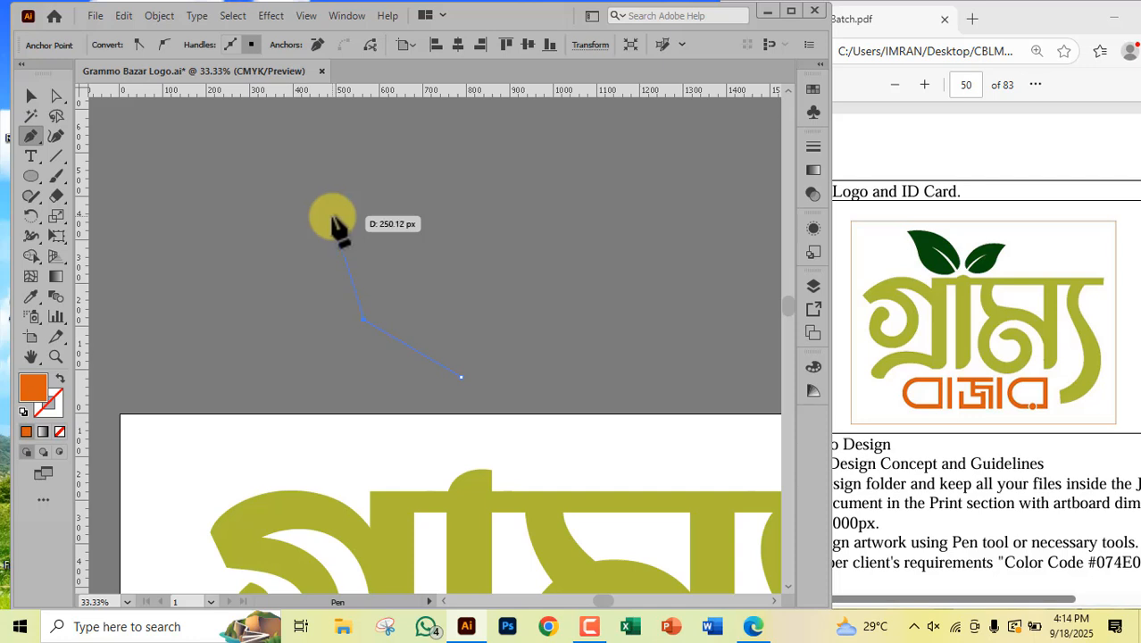
pyautogui.click(350, 259)
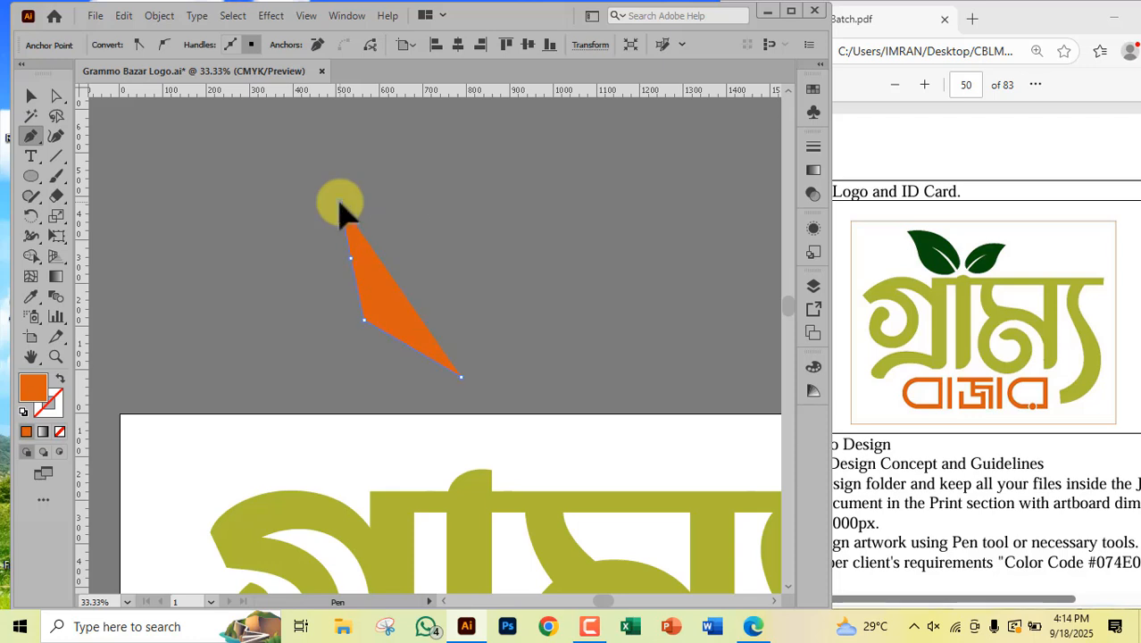
pyautogui.click(340, 205)
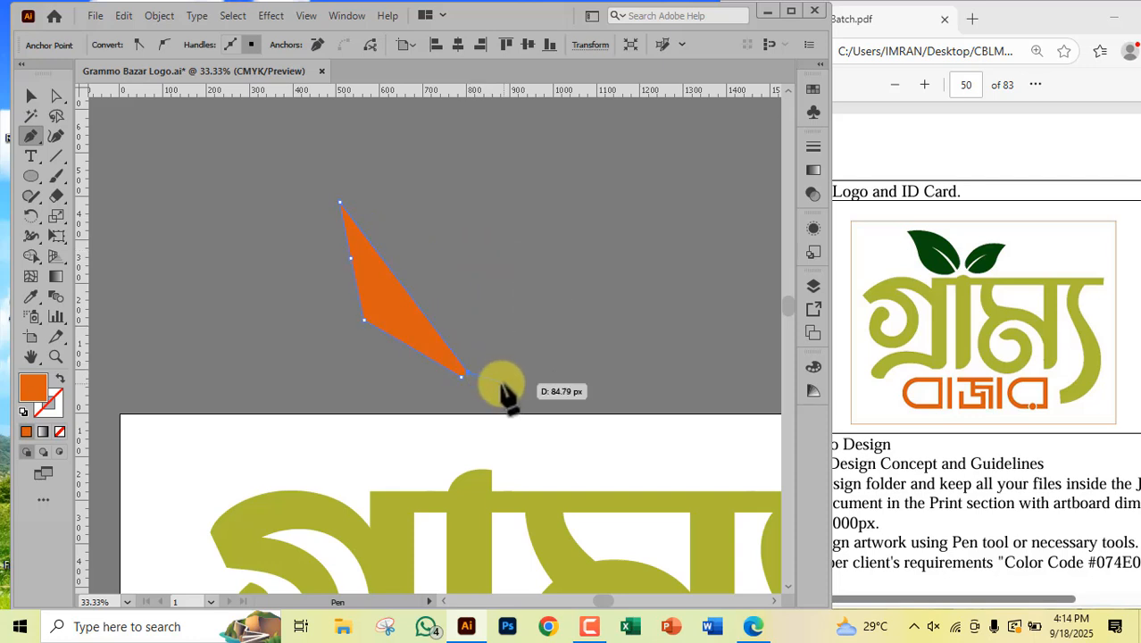
pyautogui.scroll(5, 473, 376)
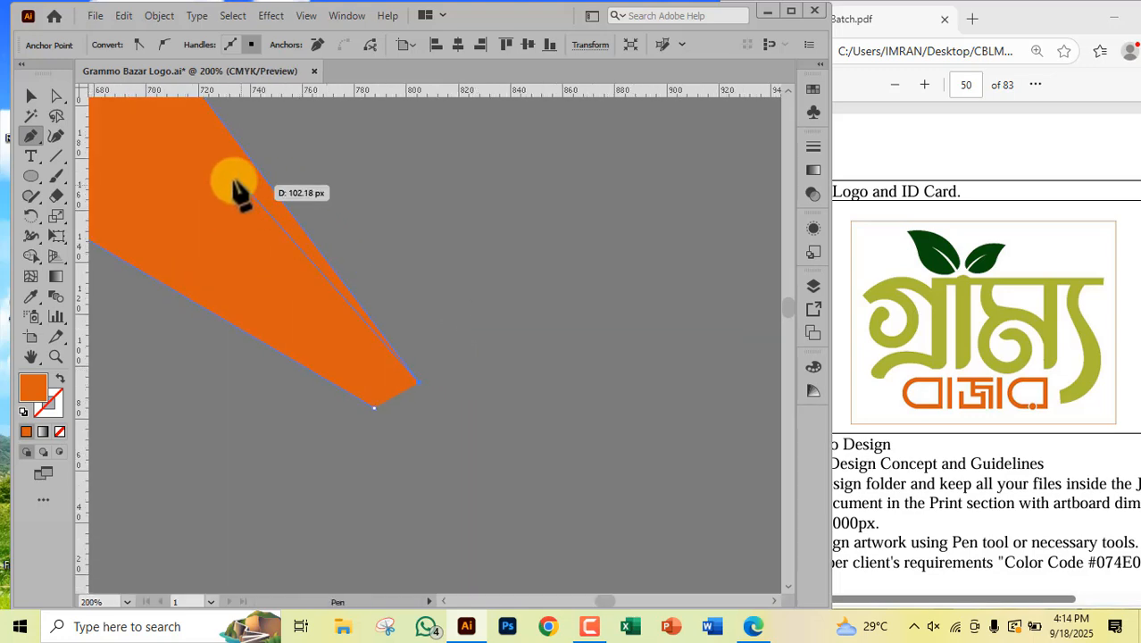
pyautogui.click(190, 117)
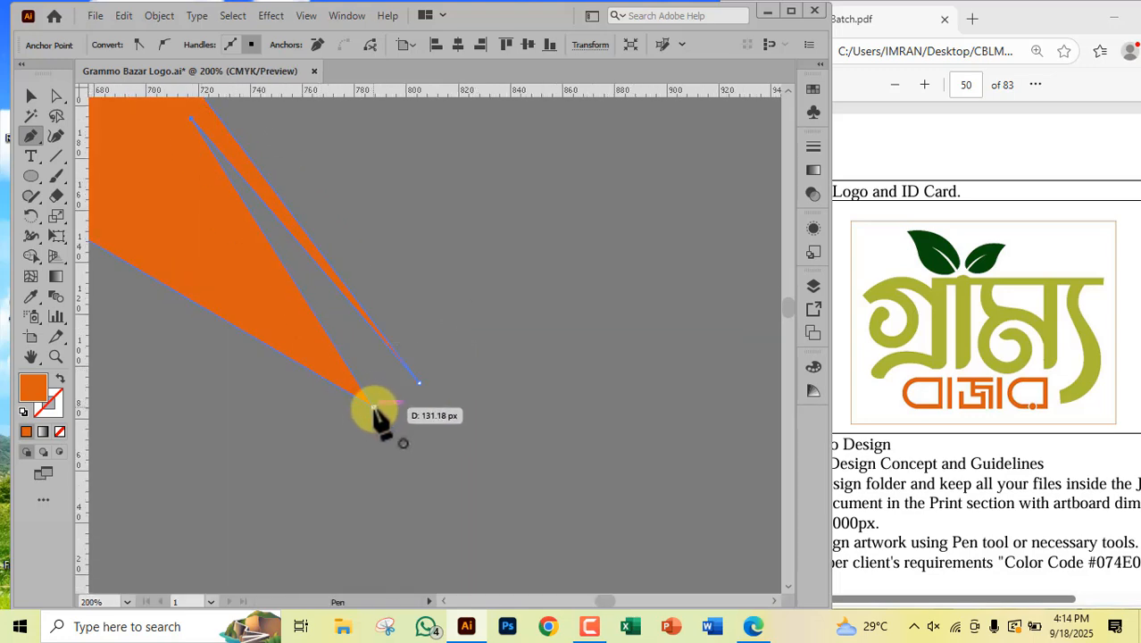
pyautogui.scroll(-5, 353, 344)
pyautogui.moveTo(394, 370); pyautogui.dragTo(407, 374)
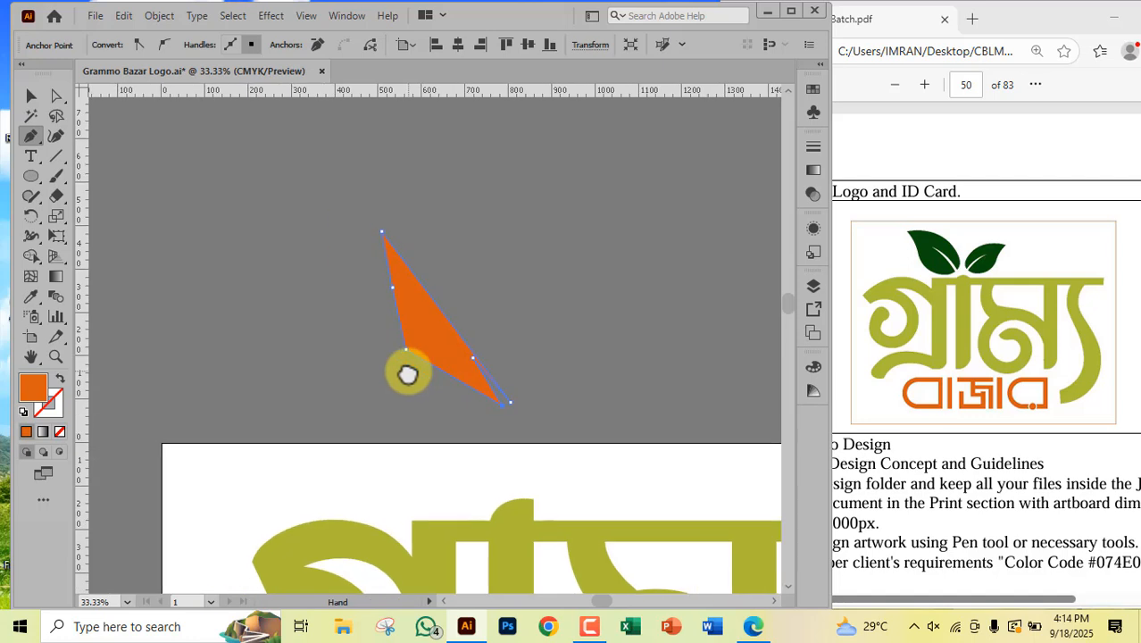
# Step: Bend both sides of the leaf outline into rounded curves with the Curvature tool
pyautogui.click(57, 135)
pyautogui.click(471, 336)
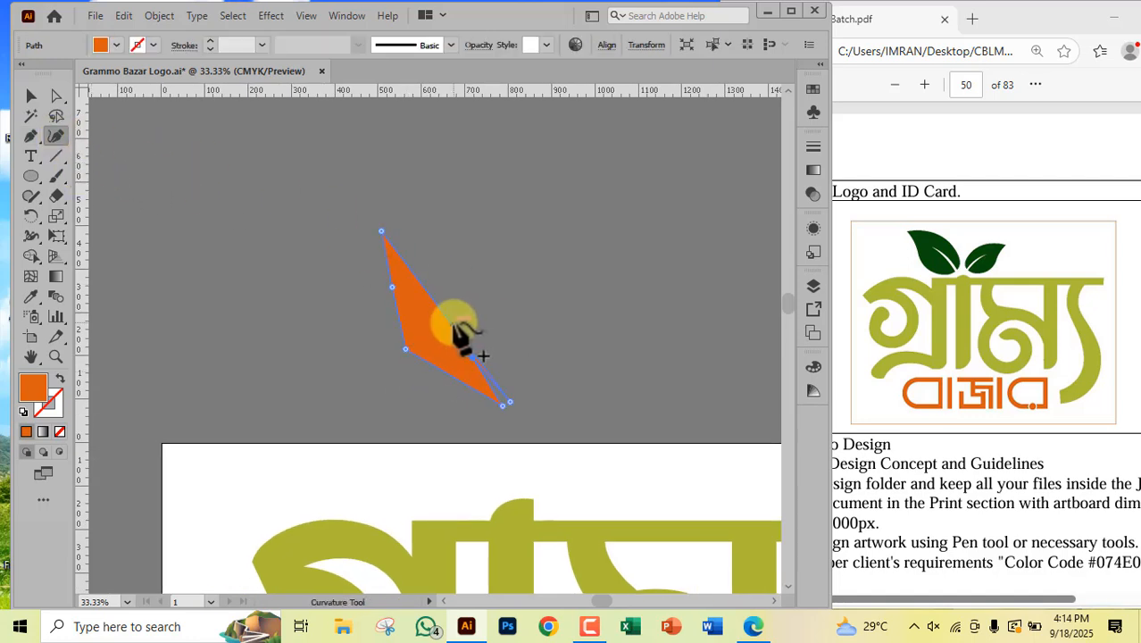
pyautogui.moveTo(455, 325); pyautogui.dragTo(497, 296)
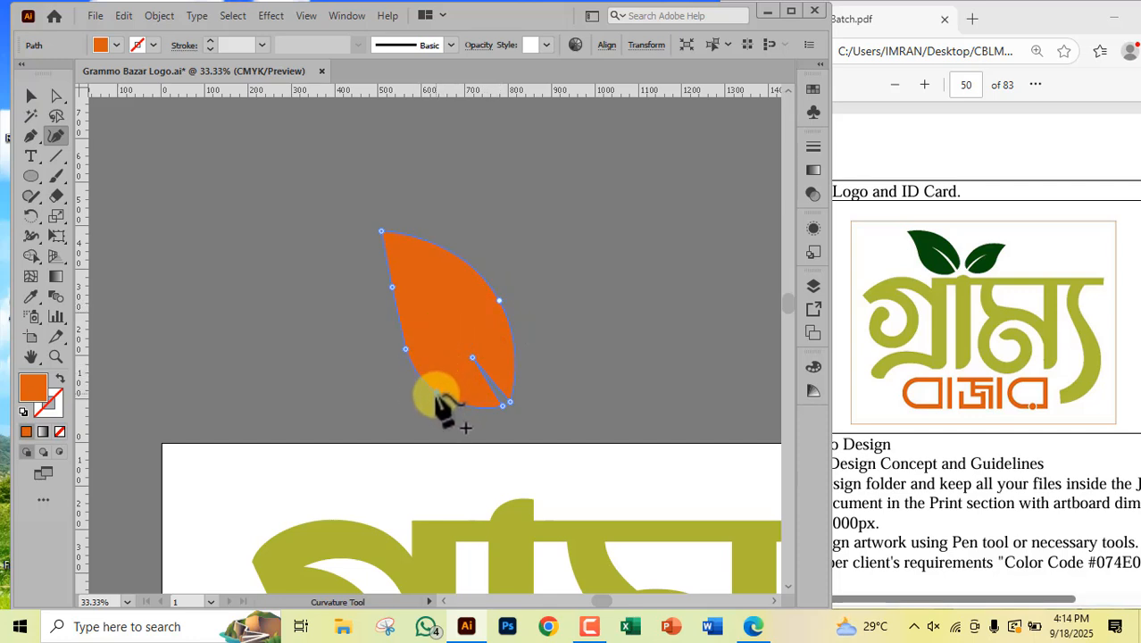
pyautogui.click(438, 393)
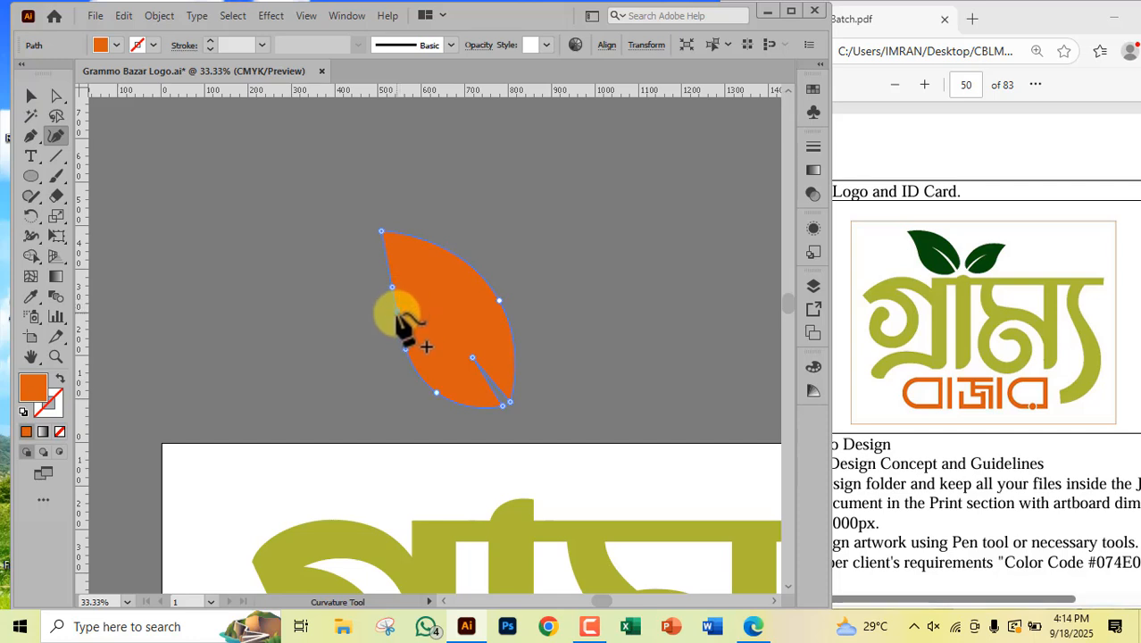
pyautogui.click(395, 311)
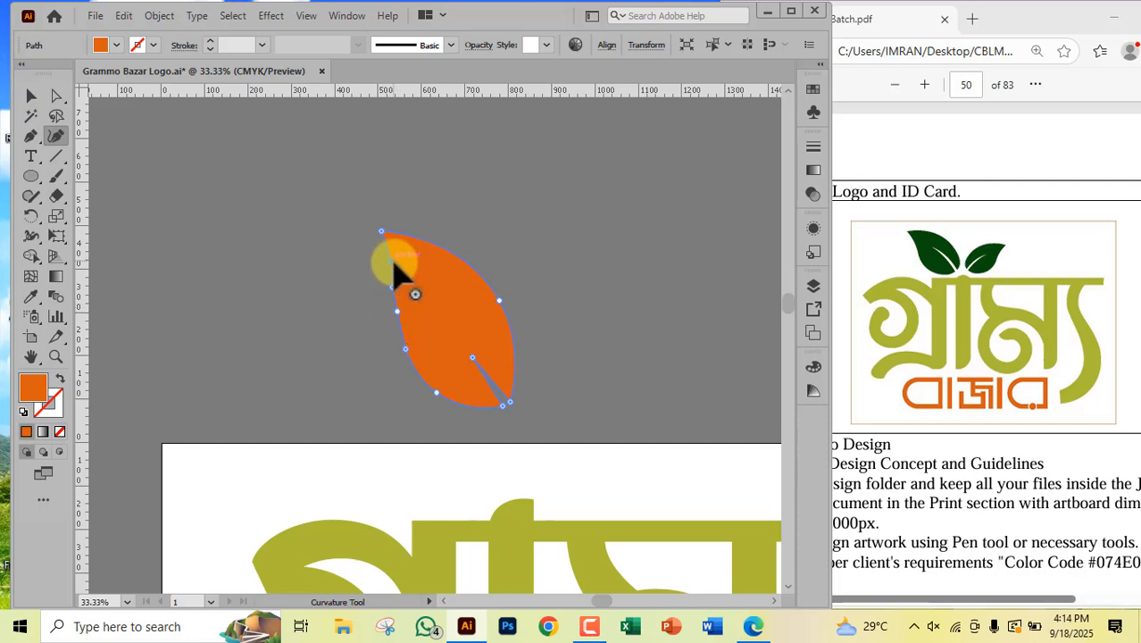
pyautogui.click(30, 96)
pyautogui.click(224, 242)
pyautogui.click(452, 366)
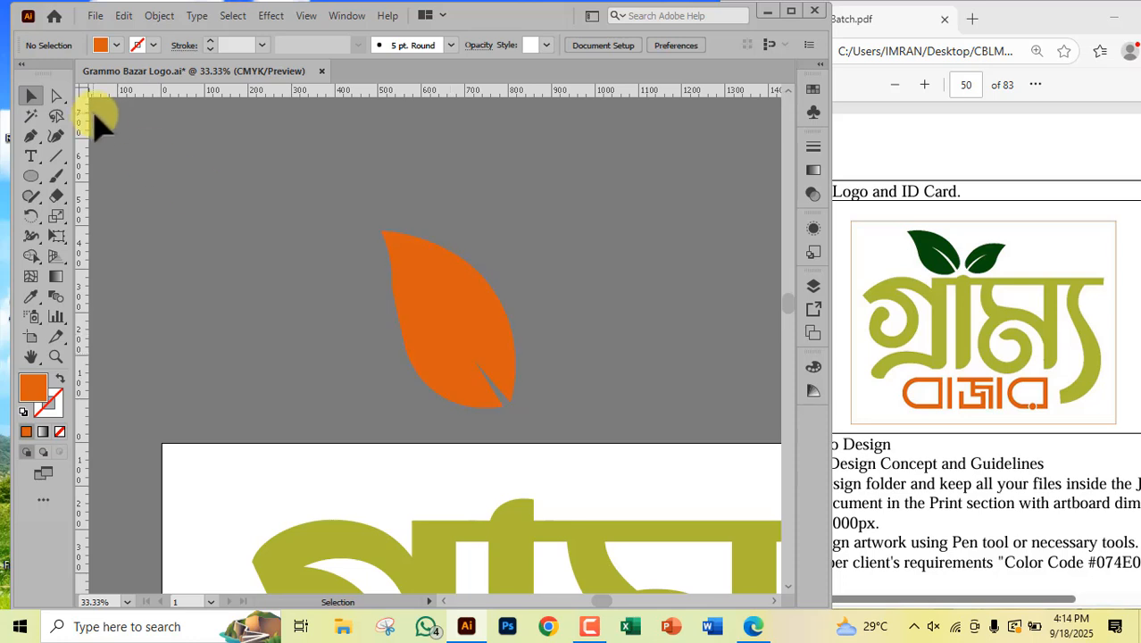
# Step: Extend the tip of the leaf's vein notch towards its centre and move the leaf aside to free drawing space
pyautogui.click(473, 359)
pyautogui.moveTo(473, 359); pyautogui.dragTo(448, 322)
pyautogui.click(638, 398)
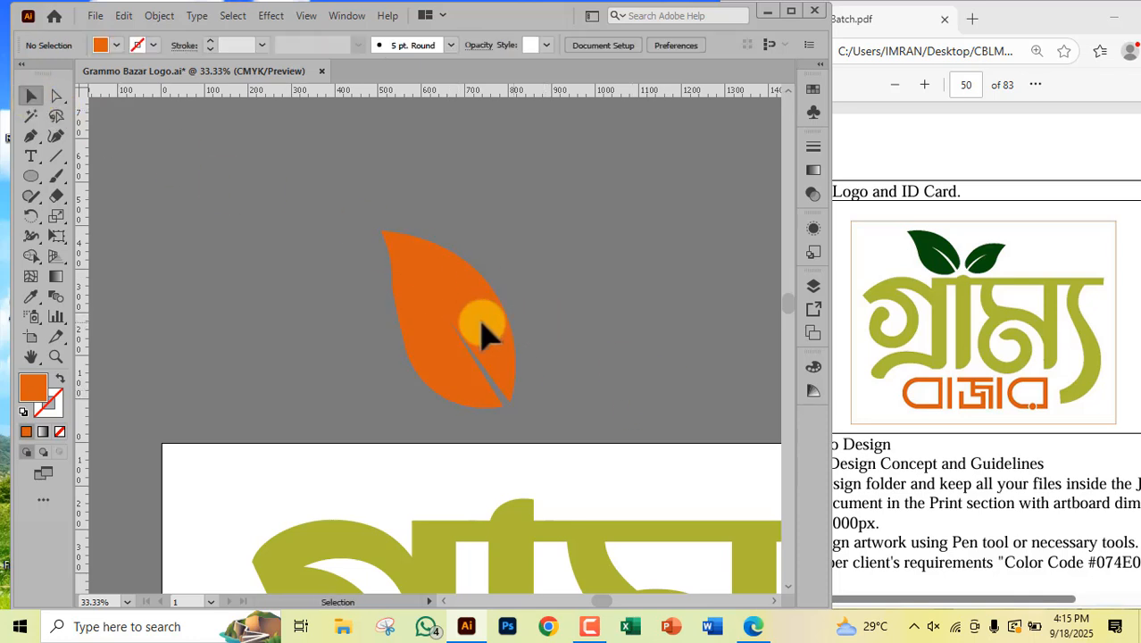
pyautogui.moveTo(479, 335); pyautogui.dragTo(275, 321)
# Step: Draw a second leaf outline beside the first with curved Pen tool segments, from the base around the pointed tip and back
pyautogui.click(30, 136)
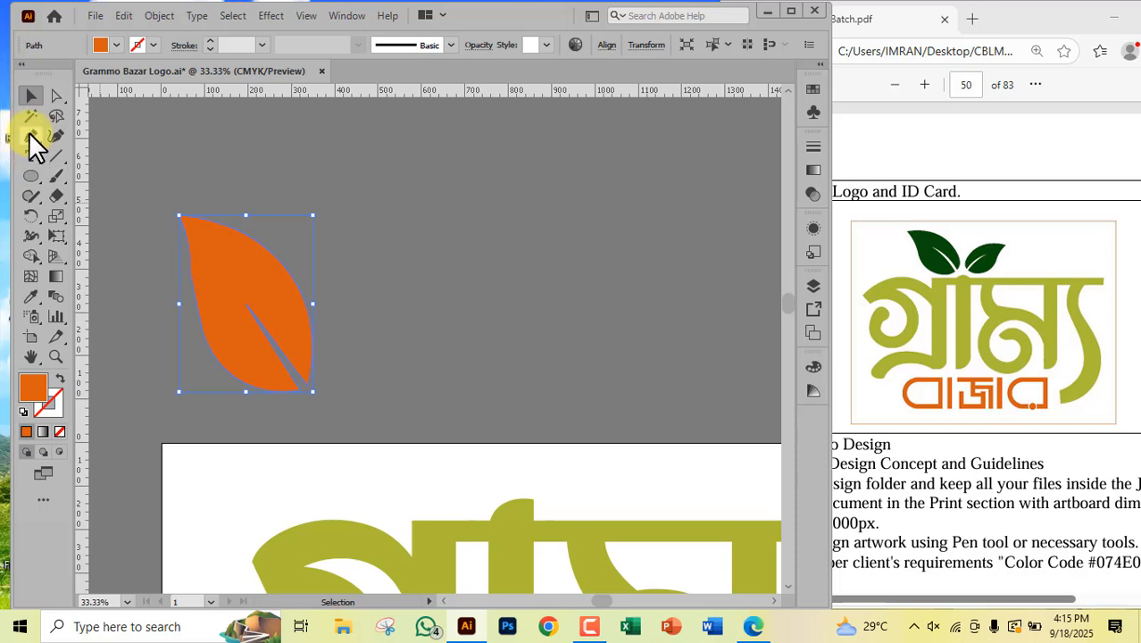
pyautogui.click(547, 382)
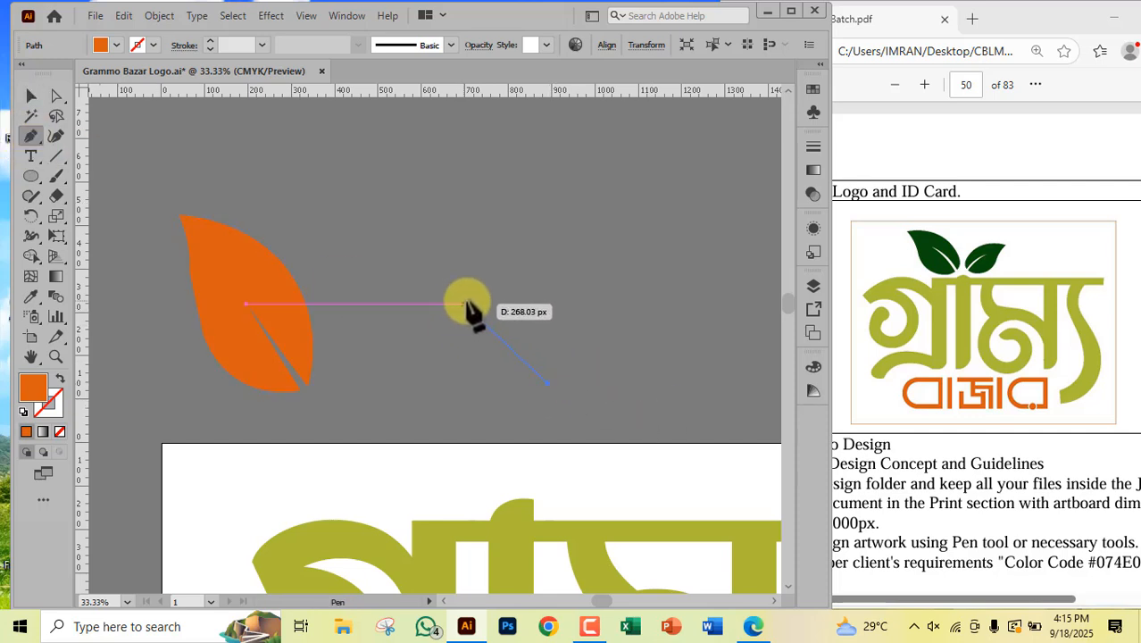
pyautogui.moveTo(468, 304); pyautogui.dragTo(437, 219)
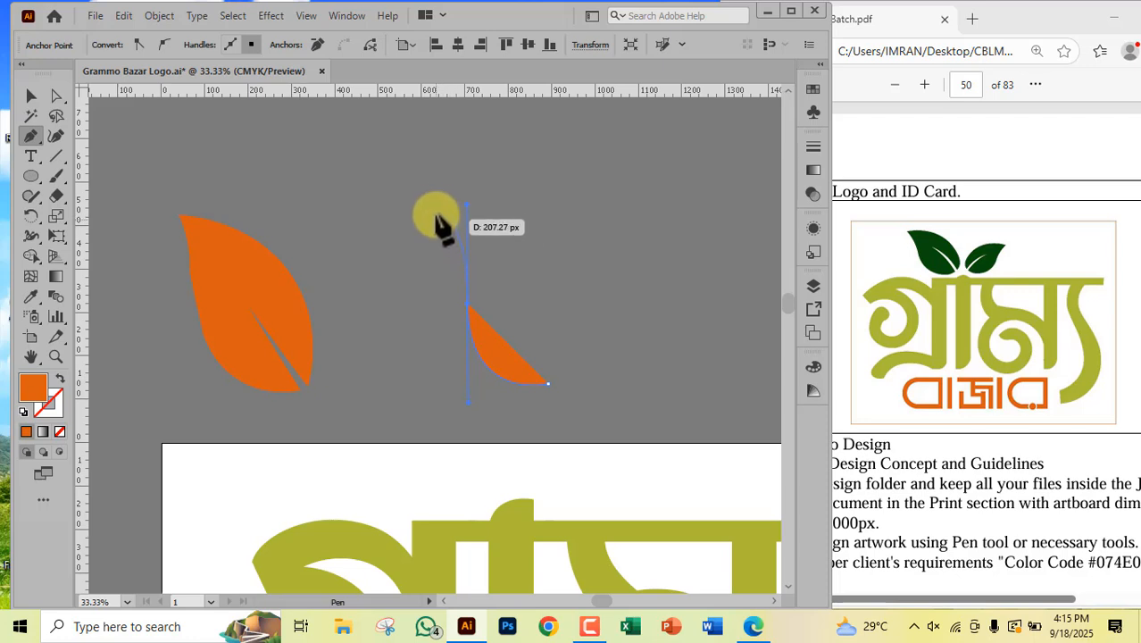
pyautogui.click(468, 303)
pyautogui.scroll(3, 469, 309)
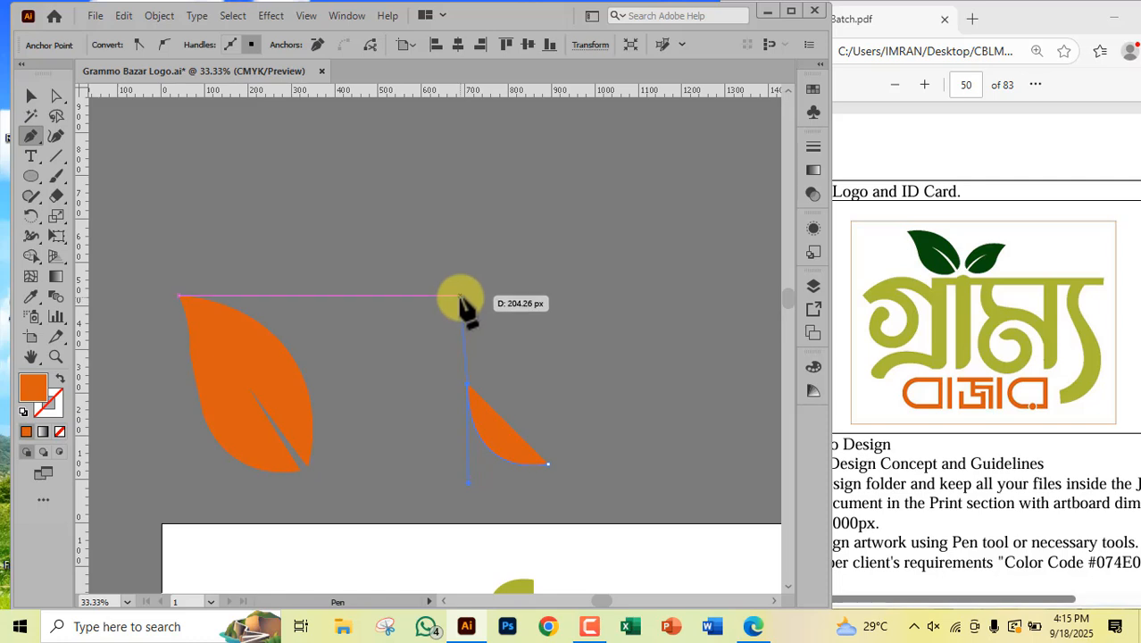
pyautogui.moveTo(443, 293); pyautogui.dragTo(513, 346)
pyautogui.scroll(-1, 514, 347)
pyautogui.scroll(-3, 512, 341)
pyautogui.moveTo(558, 282); pyautogui.dragTo(600, 343)
pyautogui.moveTo(585, 393); pyautogui.dragTo(526, 312)
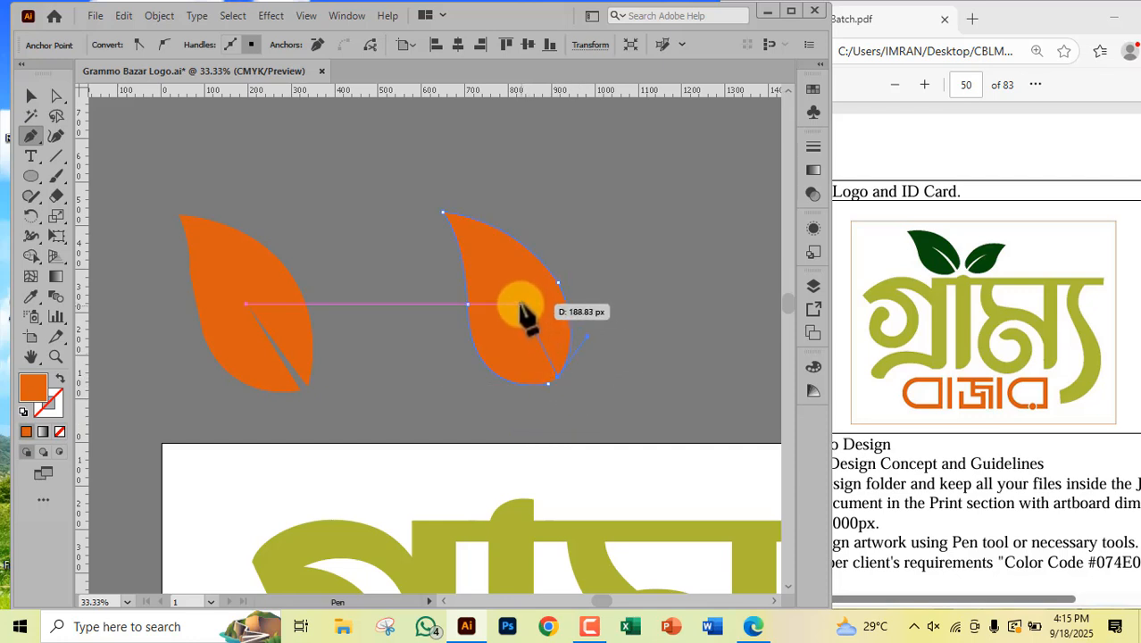
# Step: Try to close the second leaf with a straight-sided vein notch at its base
pyautogui.click(521, 304)
pyautogui.click(550, 384)
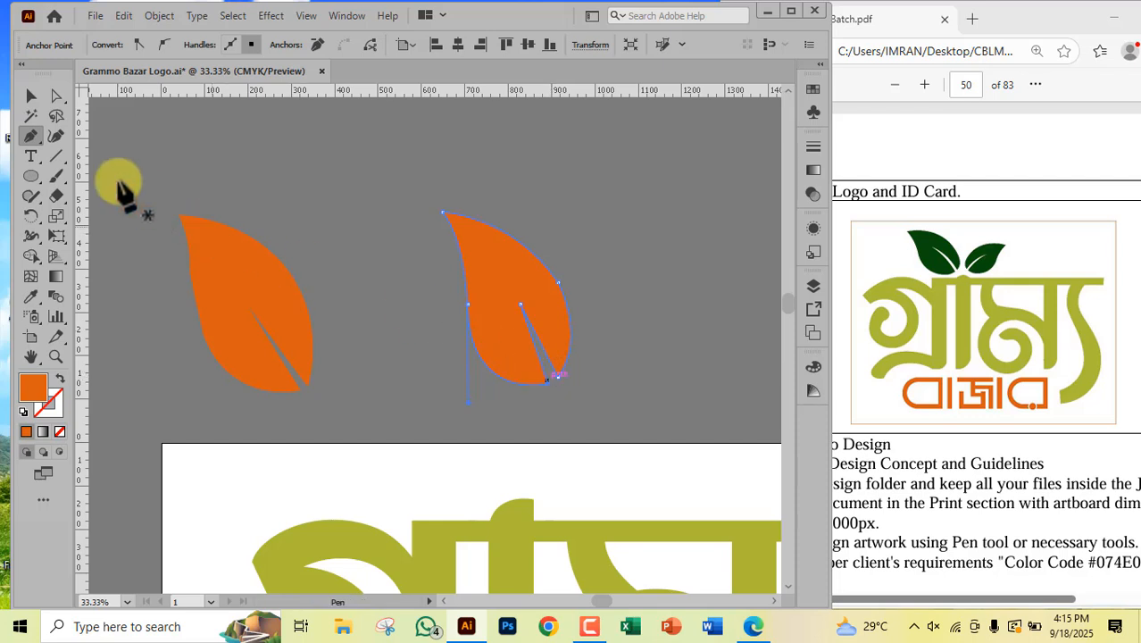
pyautogui.click(30, 95)
pyautogui.click(375, 219)
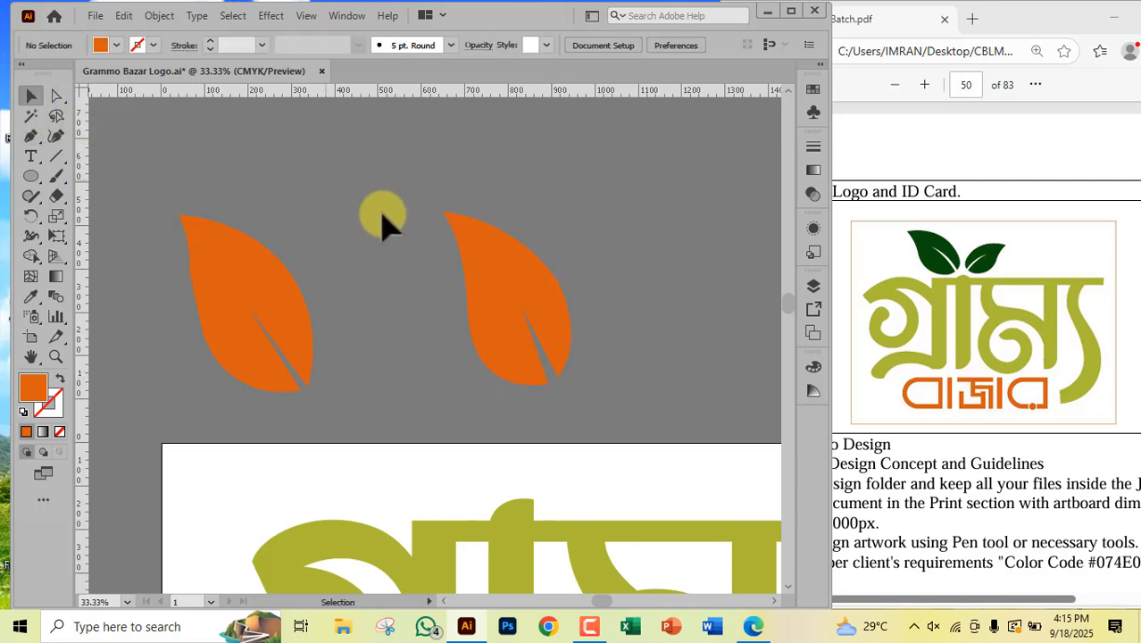
pyautogui.click(548, 376)
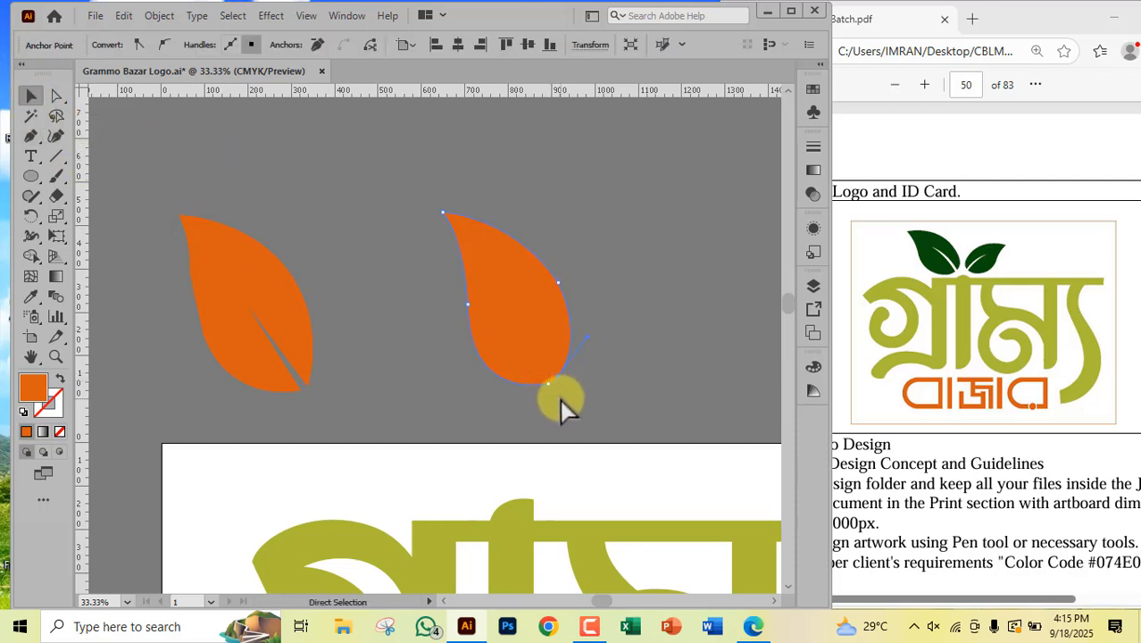
pyautogui.click(555, 379)
# Step: Continue the second leaf's path from its open base end and close it with a curved vein notch reaching towards the centre
pyautogui.click(37, 138)
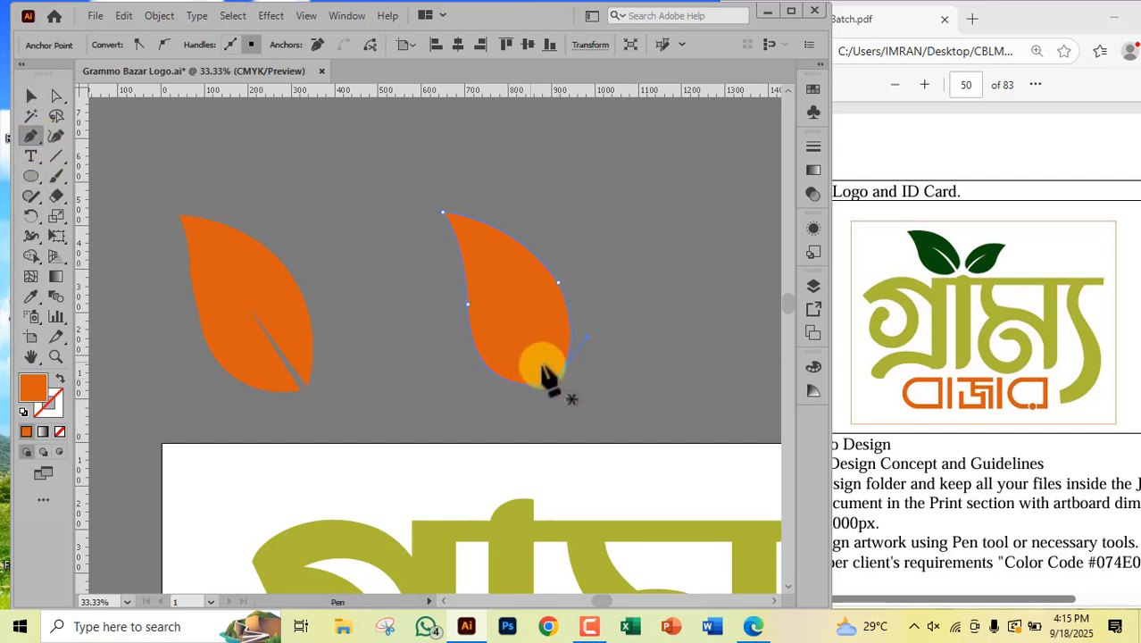
pyautogui.click(558, 376)
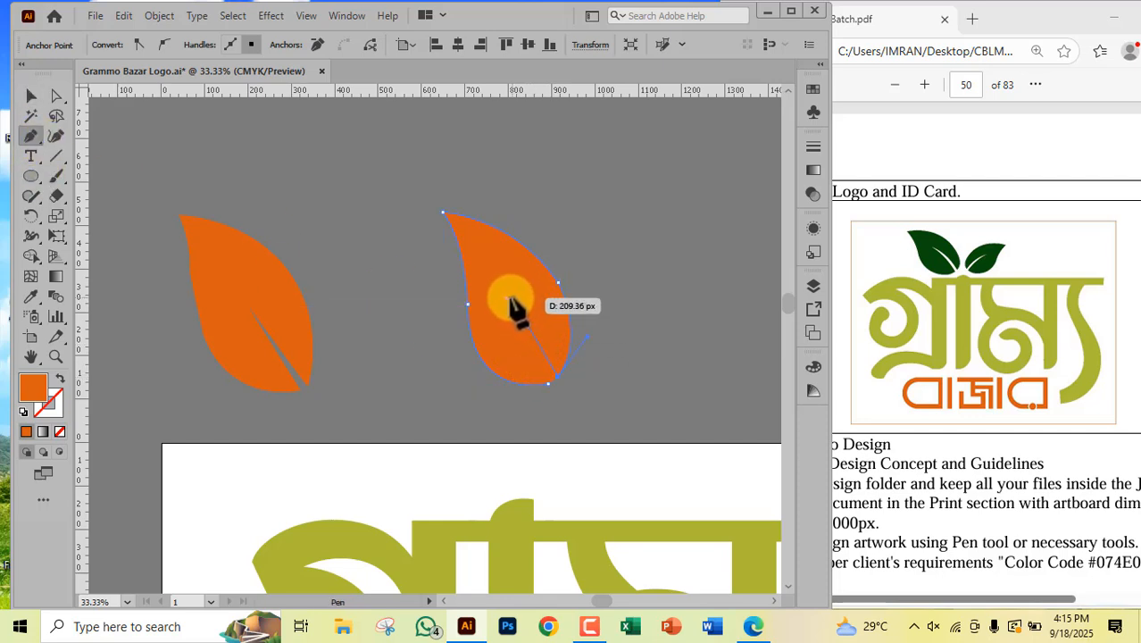
pyautogui.moveTo(507, 295); pyautogui.dragTo(550, 437)
pyautogui.click(39, 97)
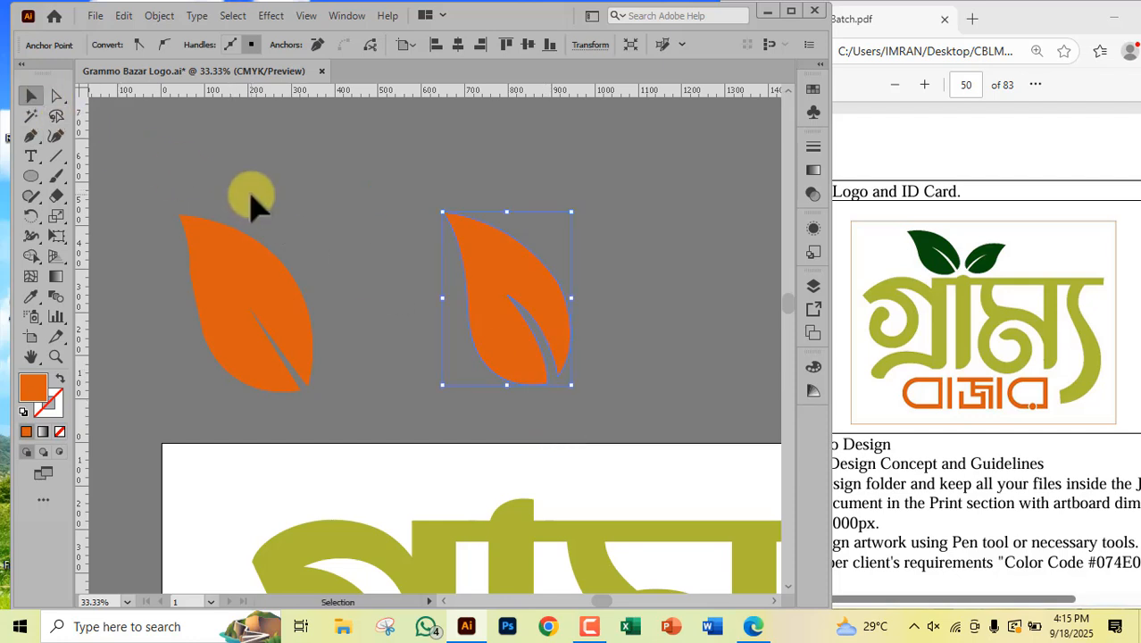
pyautogui.click(249, 195)
# Step: Place a horizontally mirrored copy of the curved-notch leaf beside it, and delete the first leaf with the straight notch
pyautogui.moveTo(546, 321); pyautogui.dragTo(594, 272)
pyautogui.moveTo(484, 254); pyautogui.dragTo(748, 286)
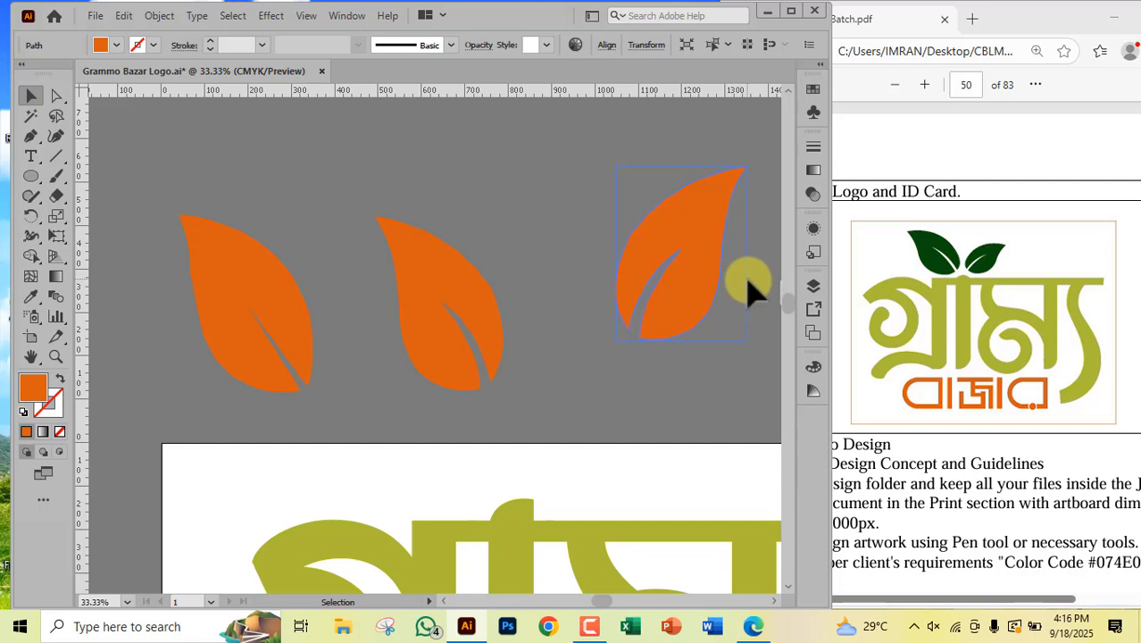
pyautogui.moveTo(744, 288); pyautogui.dragTo(744, 287)
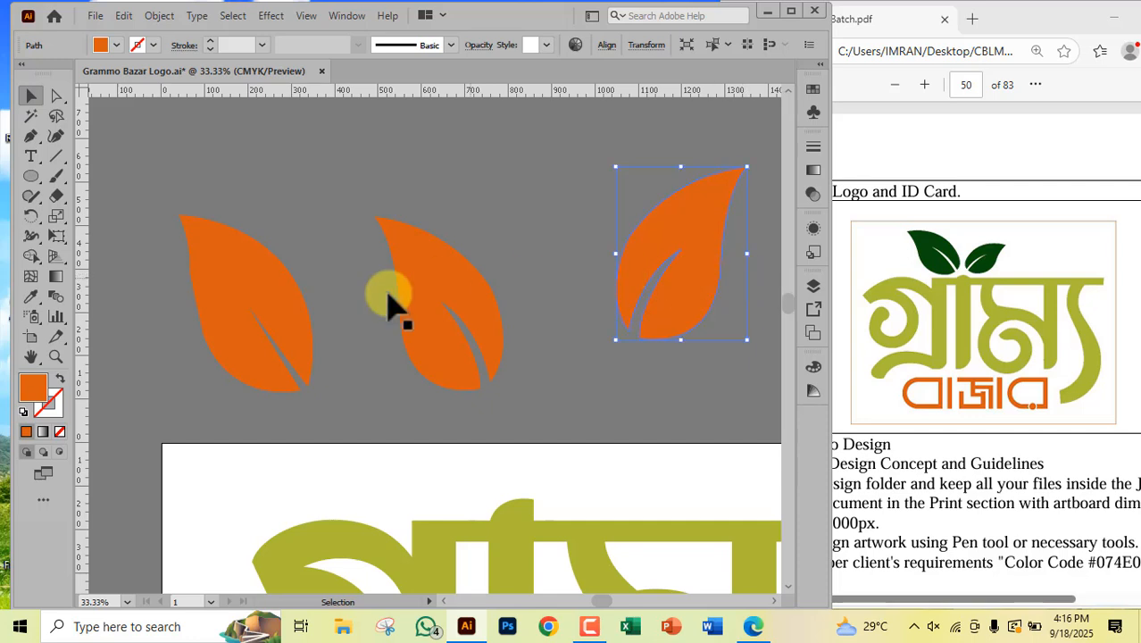
pyautogui.click(281, 323)
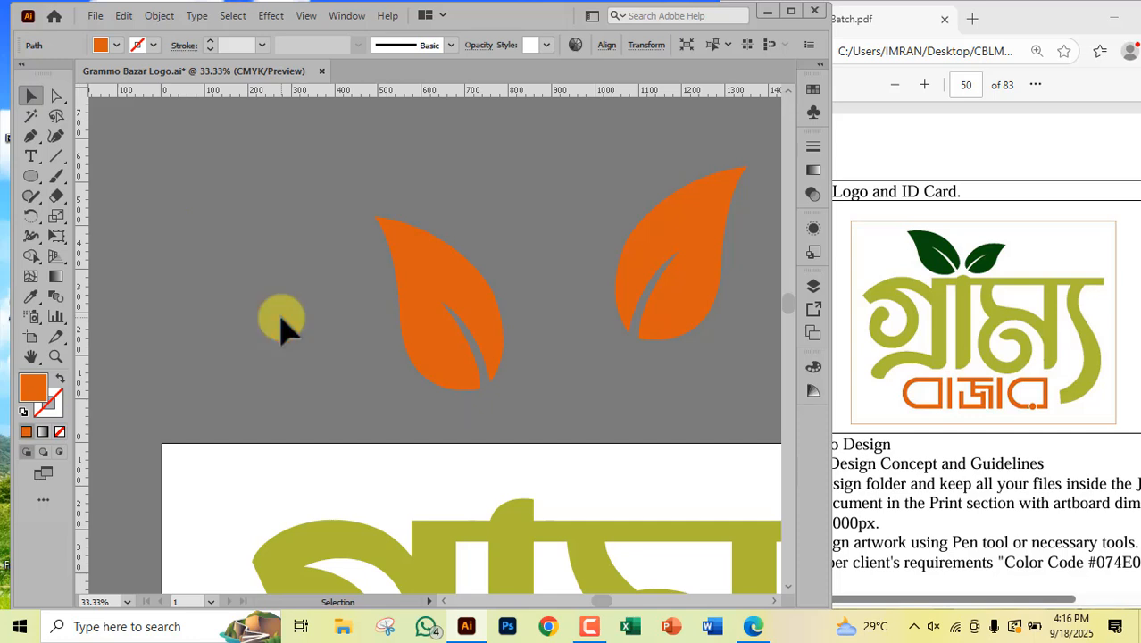
pyautogui.click(282, 318)
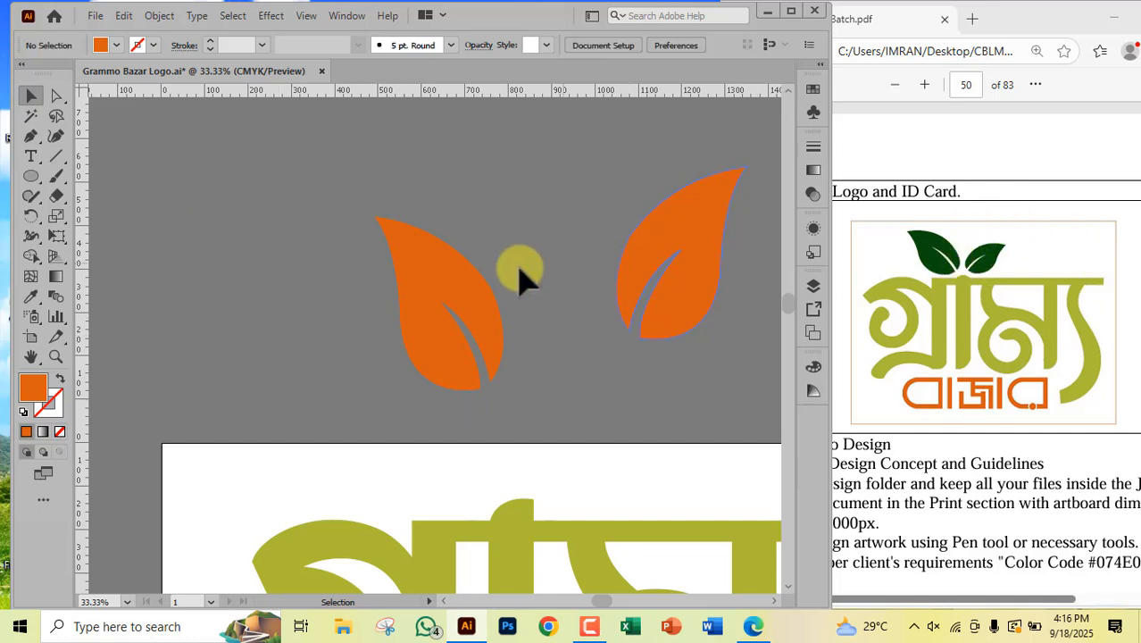
# Step: Move the unmirrored leaf down above the rounded stem top of গ্রাম্য and rotate it slightly counter-clockwise
pyautogui.scroll(-3, 514, 277)
pyautogui.moveTo(471, 262); pyautogui.dragTo(479, 355)
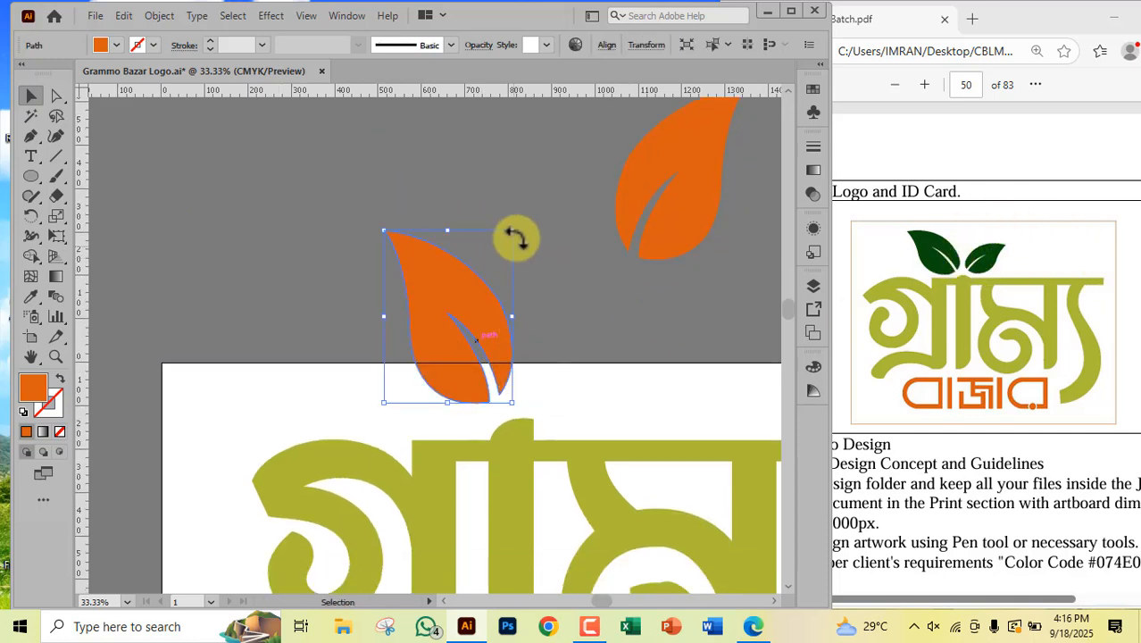
pyautogui.moveTo(519, 224); pyautogui.dragTo(493, 196)
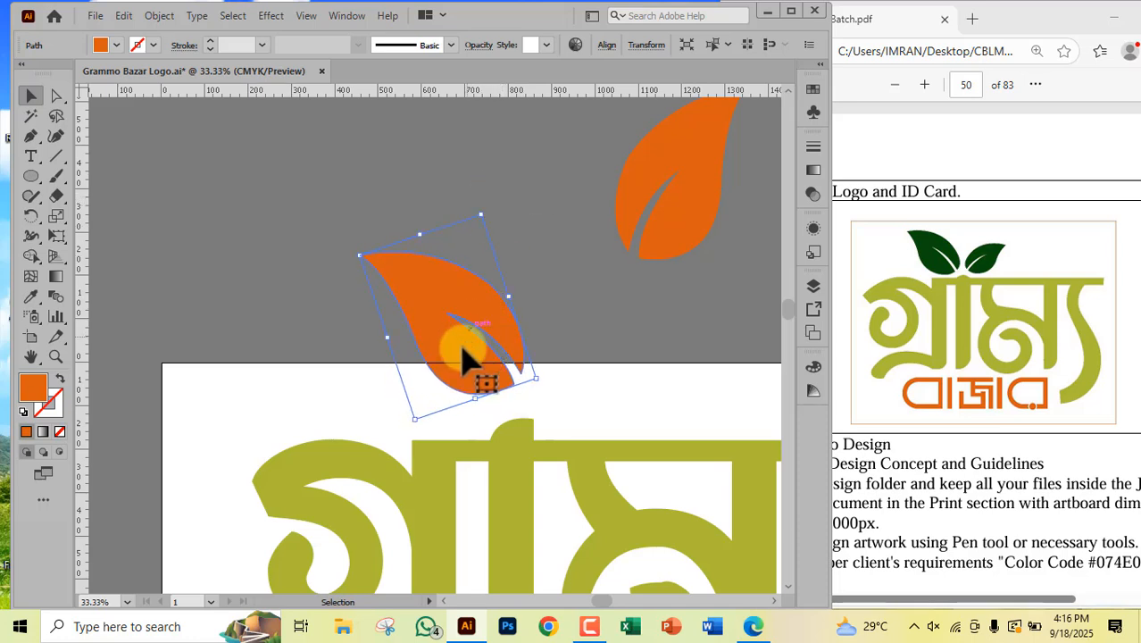
# Step: Position the larger leaf near the stem of গ্রাম্য, then shrink and rotate the mirrored leaf clockwise and set it beside the larger one
pyautogui.moveTo(465, 348); pyautogui.dragTo(453, 368)
pyautogui.moveTo(668, 231); pyautogui.dragTo(614, 332)
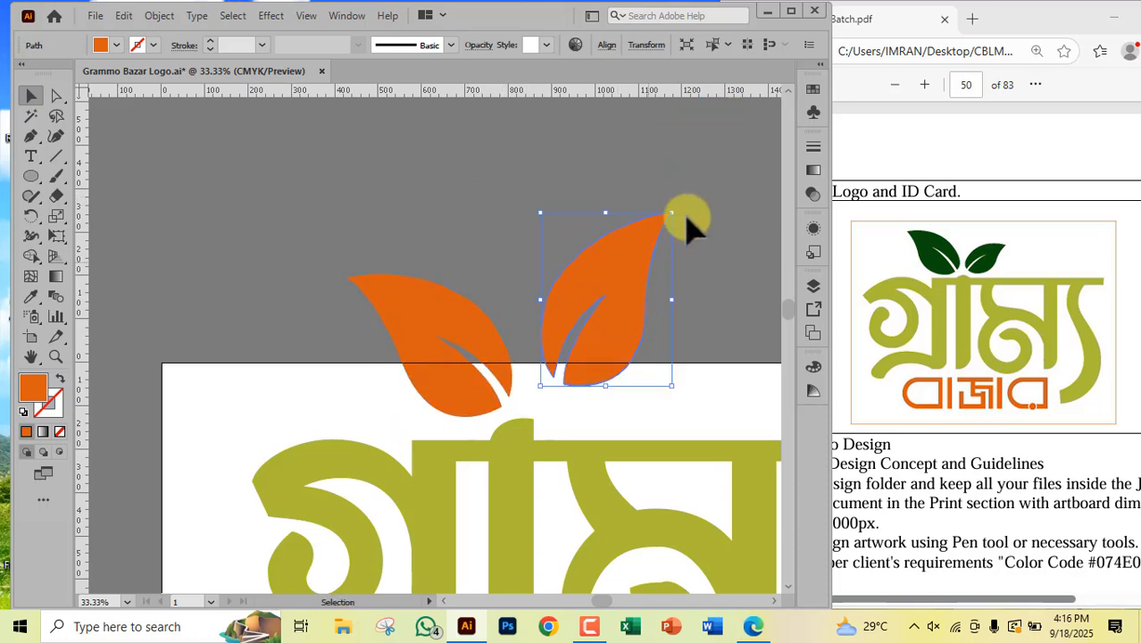
pyautogui.moveTo(674, 216); pyautogui.dragTo(649, 252)
pyautogui.moveTo(627, 302); pyautogui.dragTo(593, 350)
pyautogui.moveTo(619, 294); pyautogui.dragTo(594, 356)
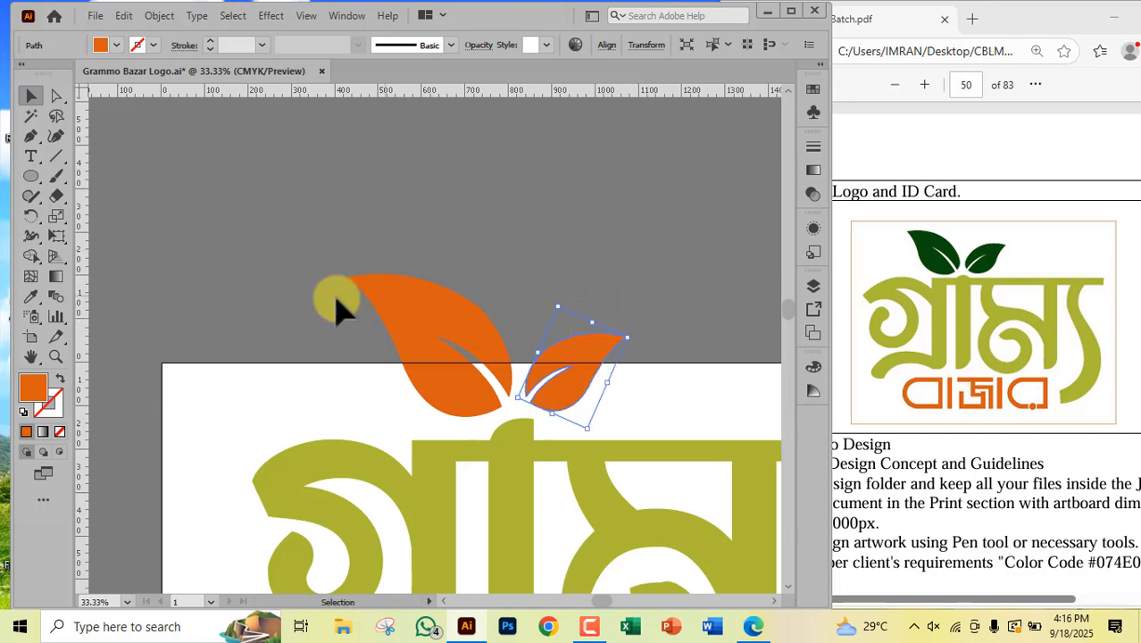
# Step: Fill both leaves with the brief's dark green, the colour code starting #074E
pyautogui.moveTo(304, 272); pyautogui.dragTo(611, 403)
pyautogui.click(371, 310)
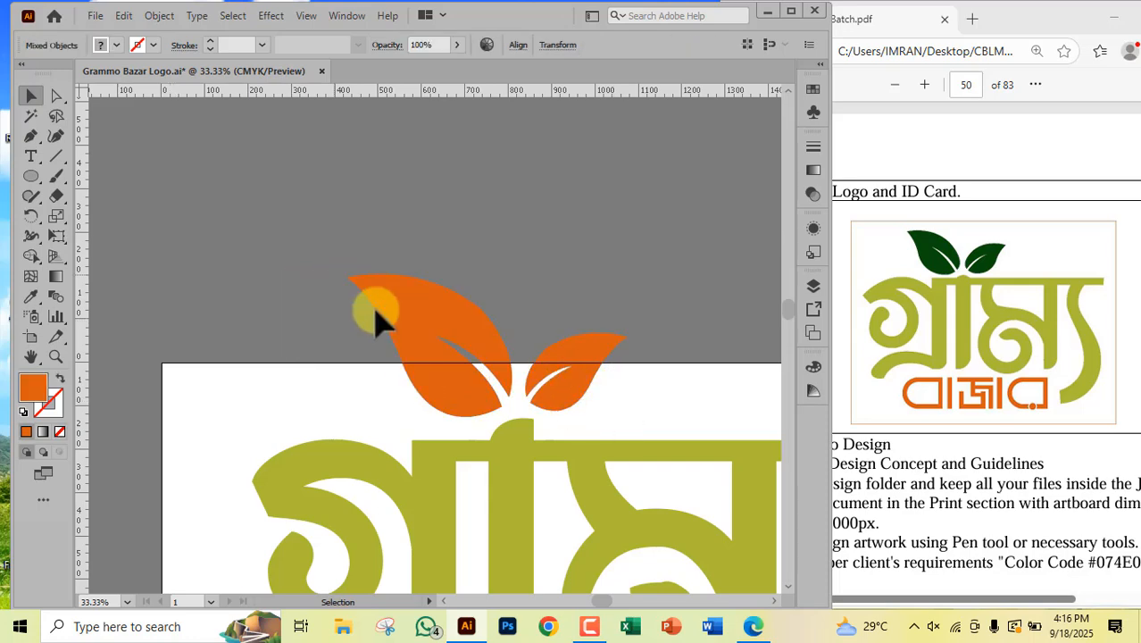
pyautogui.keyDown('shift'); pyautogui.click(623, 348); pyautogui.keyUp('shift')
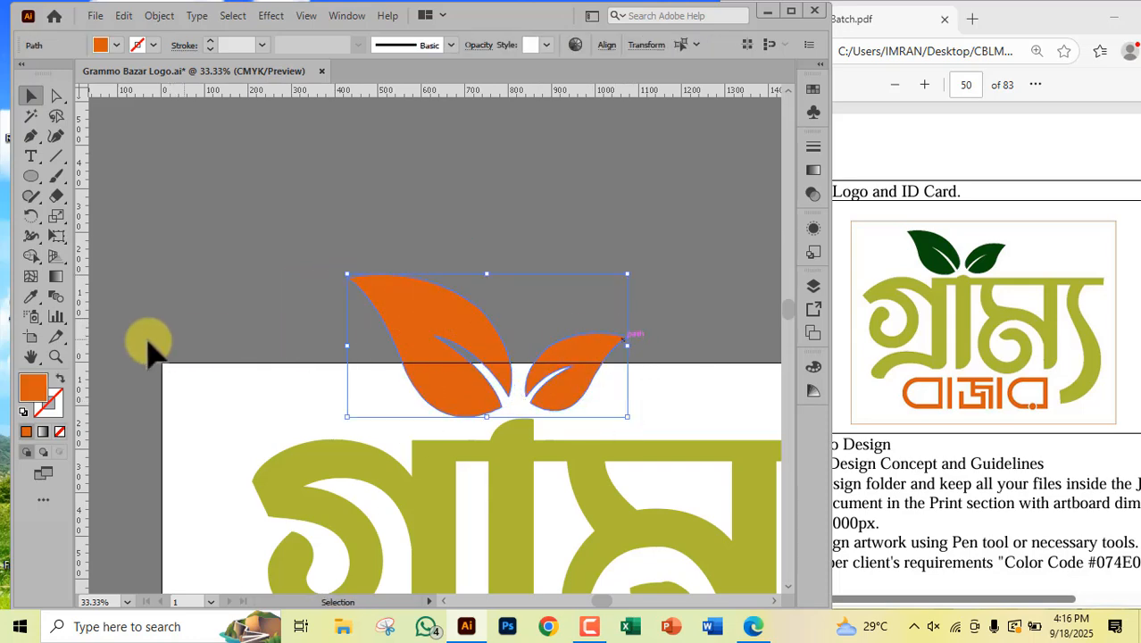
pyautogui.doubleClick(35, 386)
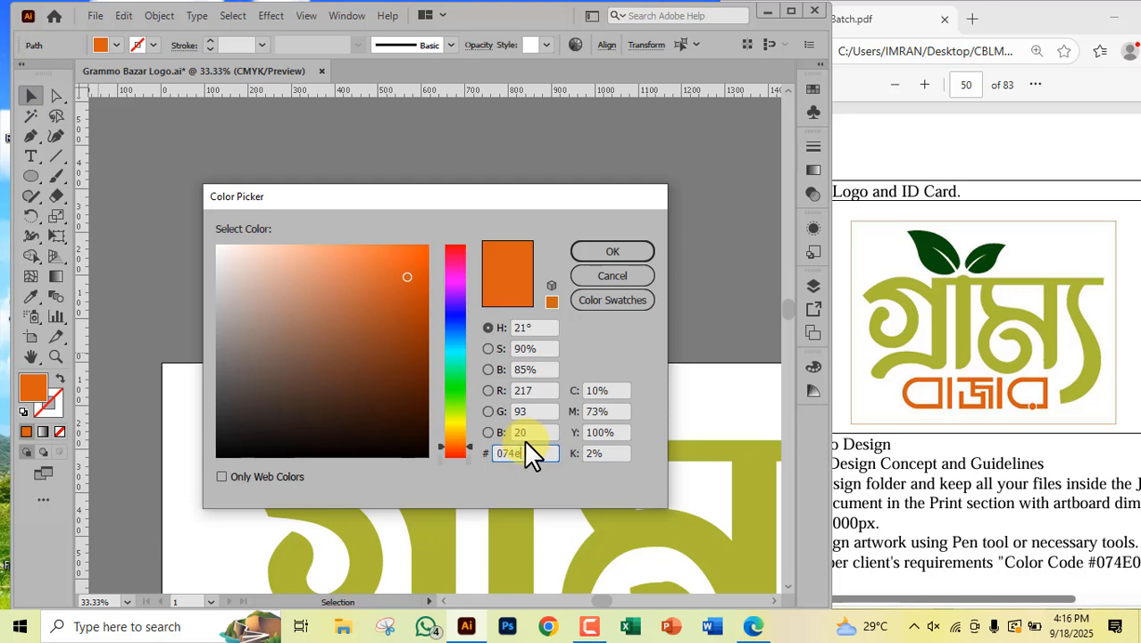
pyautogui.press('Return')
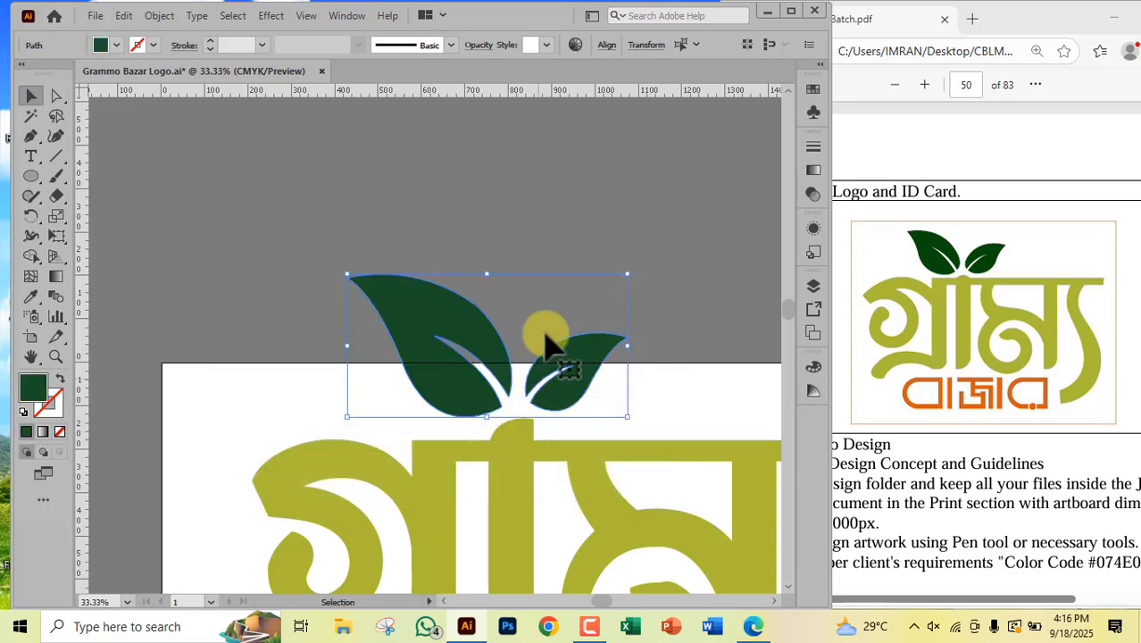
pyautogui.click(532, 379)
# Step: Group both words and the two leaves into a single logo
pyautogui.scroll(-4, 536, 380)
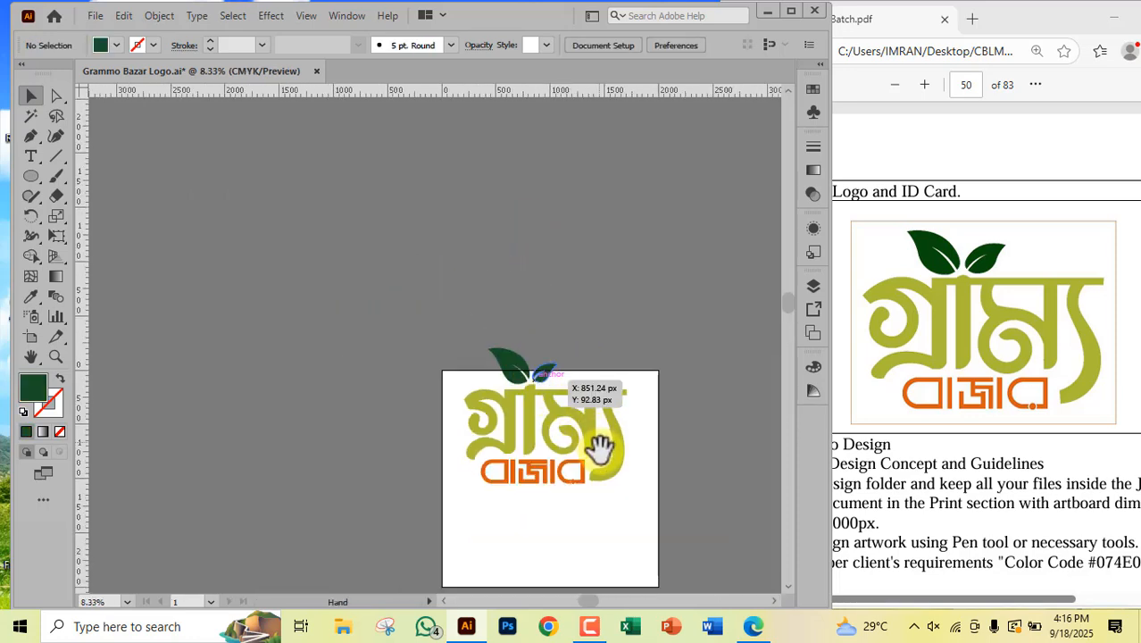
pyautogui.moveTo(600, 450); pyautogui.dragTo(530, 415)
pyautogui.moveTo(415, 321); pyautogui.dragTo(524, 407)
pyautogui.rightClick(524, 407)
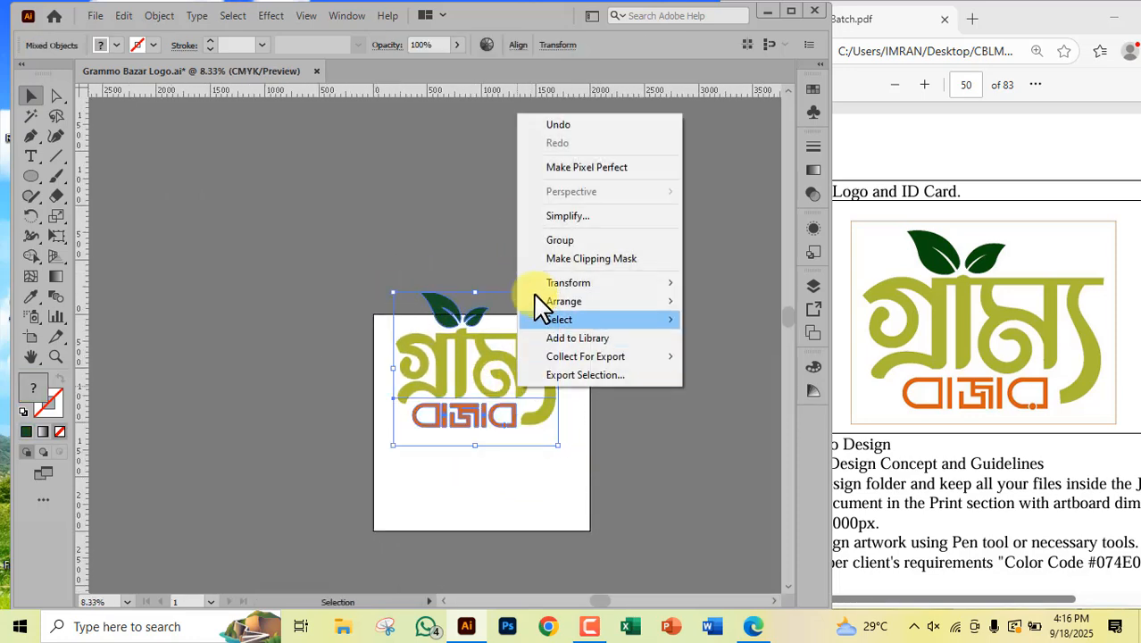
pyautogui.click(576, 239)
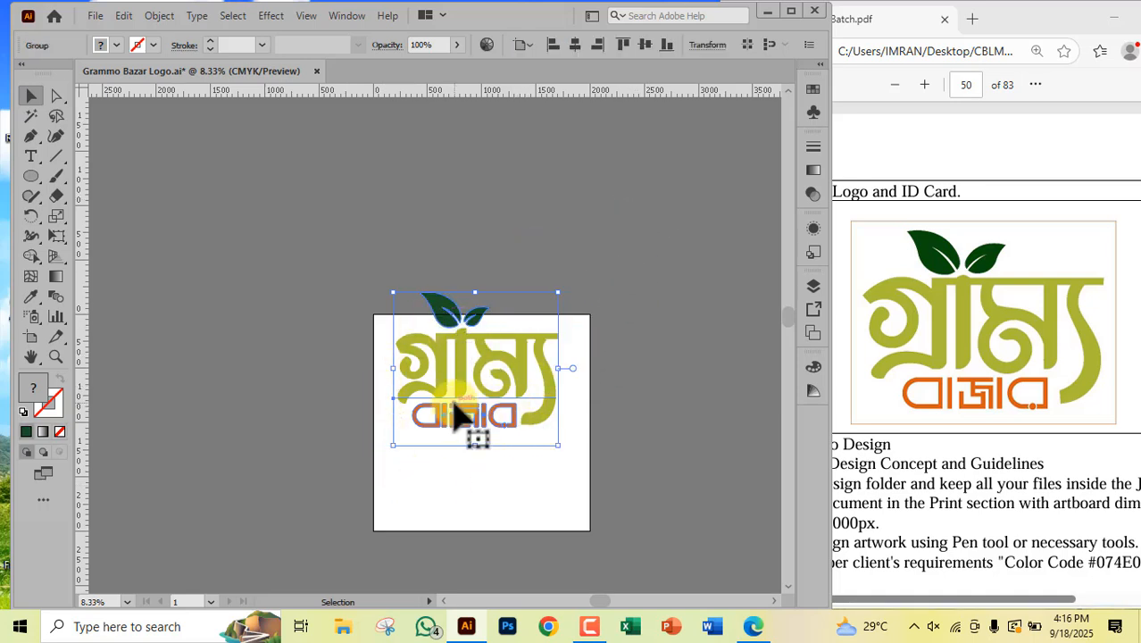
# Step: Centre the grouped logo horizontally and vertically on the artboard and save the document
pyautogui.click(578, 47)
pyautogui.click(641, 49)
pyautogui.click(675, 335)
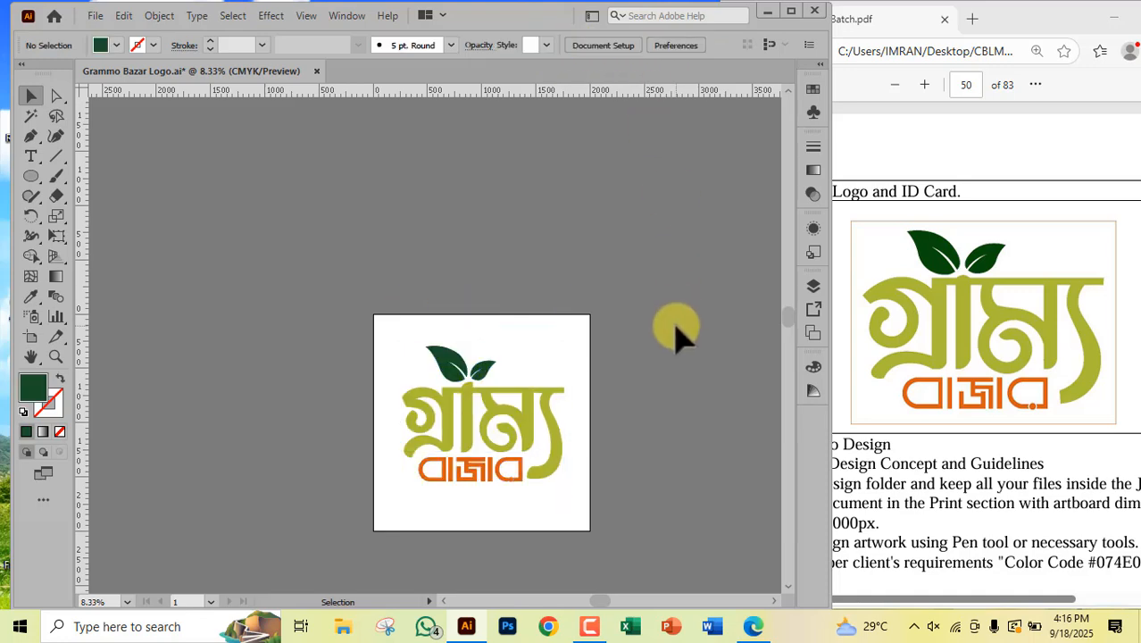
pyautogui.click(95, 16)
pyautogui.click(119, 152)
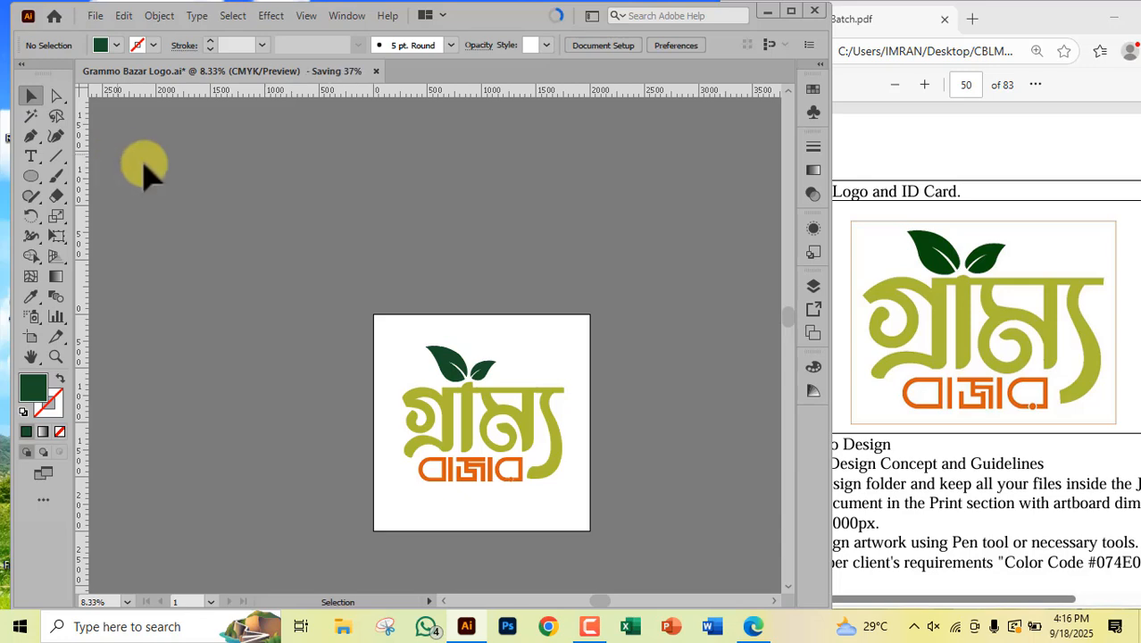
# Step: Review the brief's logo export and mockup requirements, the three-colour sample and the following ID card instructions
pyautogui.click(1027, 284)
pyautogui.scroll(-5, 935, 318)
pyautogui.scroll(-3, 935, 318)
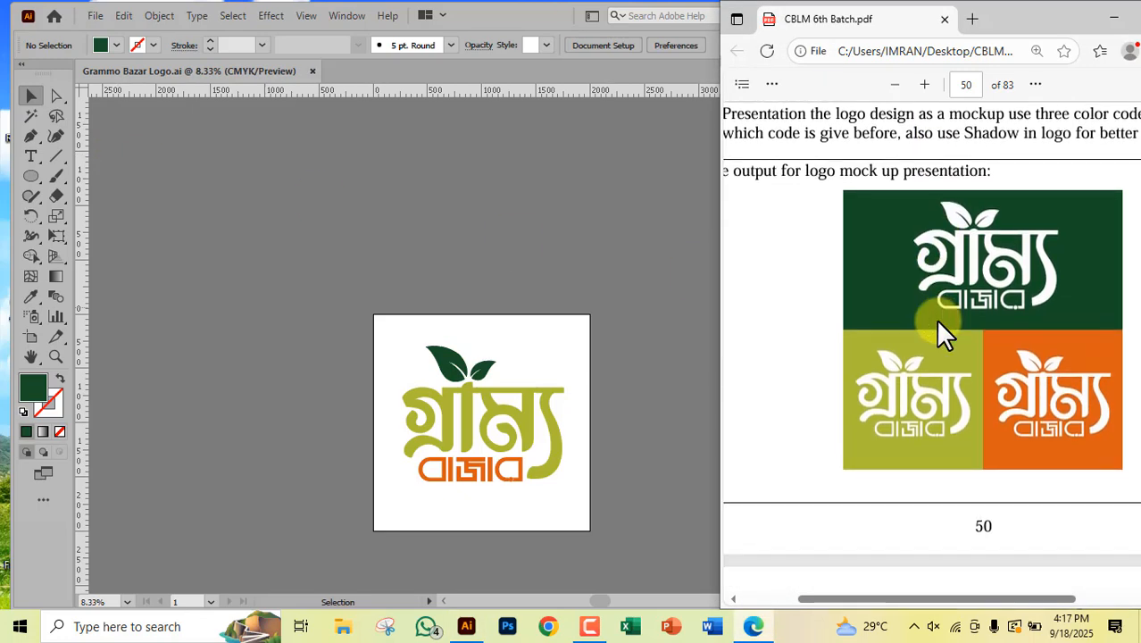
pyautogui.scroll(3, 914, 342)
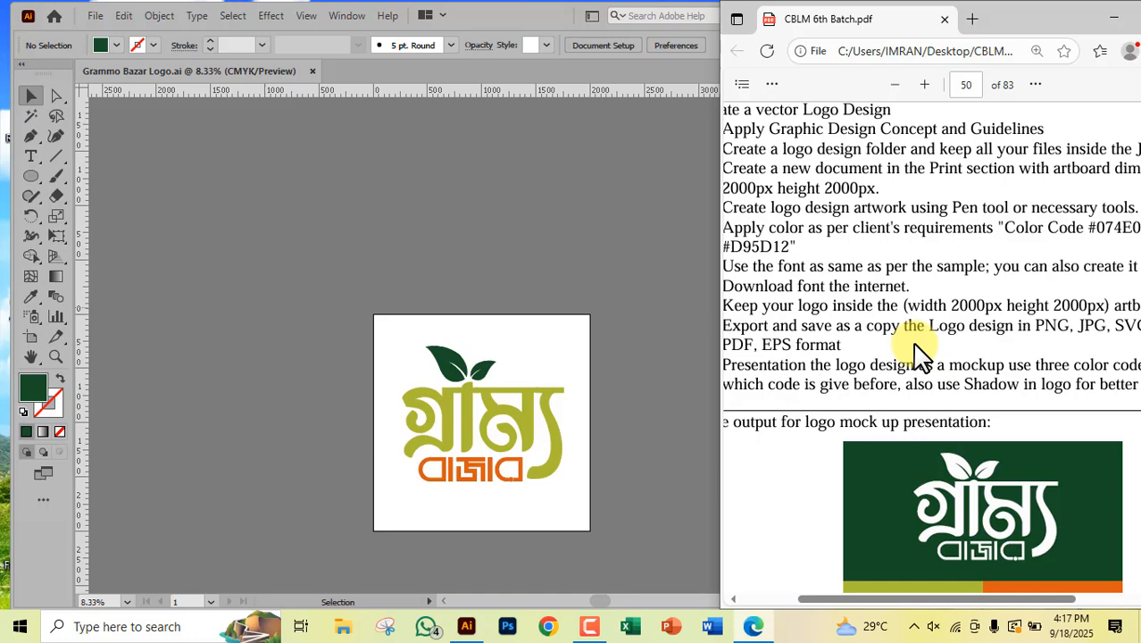
pyautogui.scroll(-5, 914, 355)
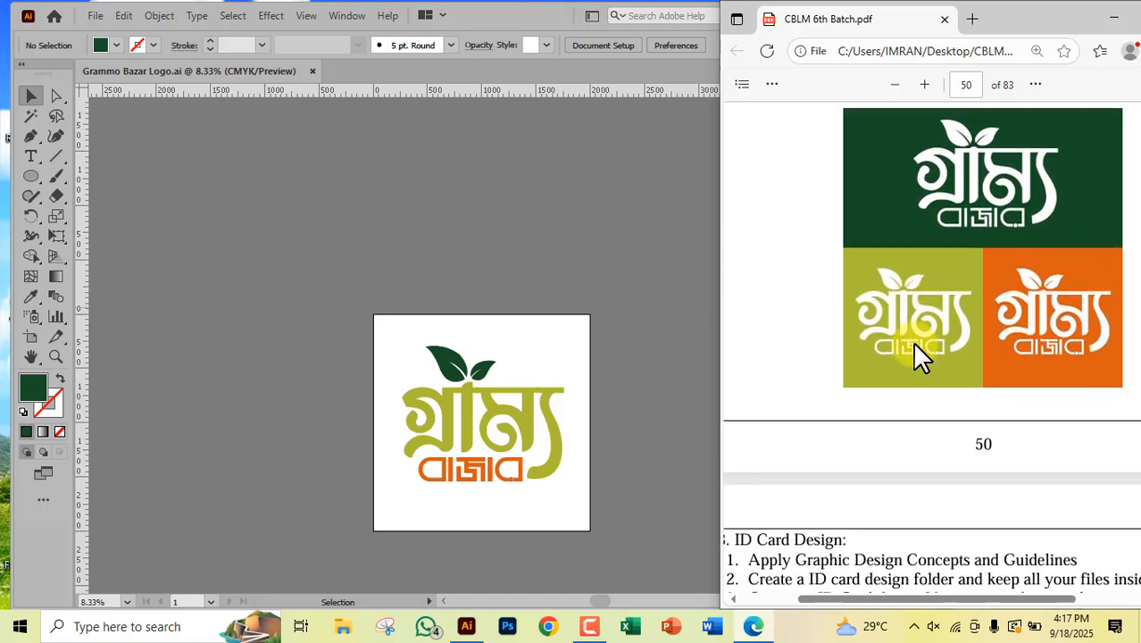
pyautogui.scroll(2, 892, 361)
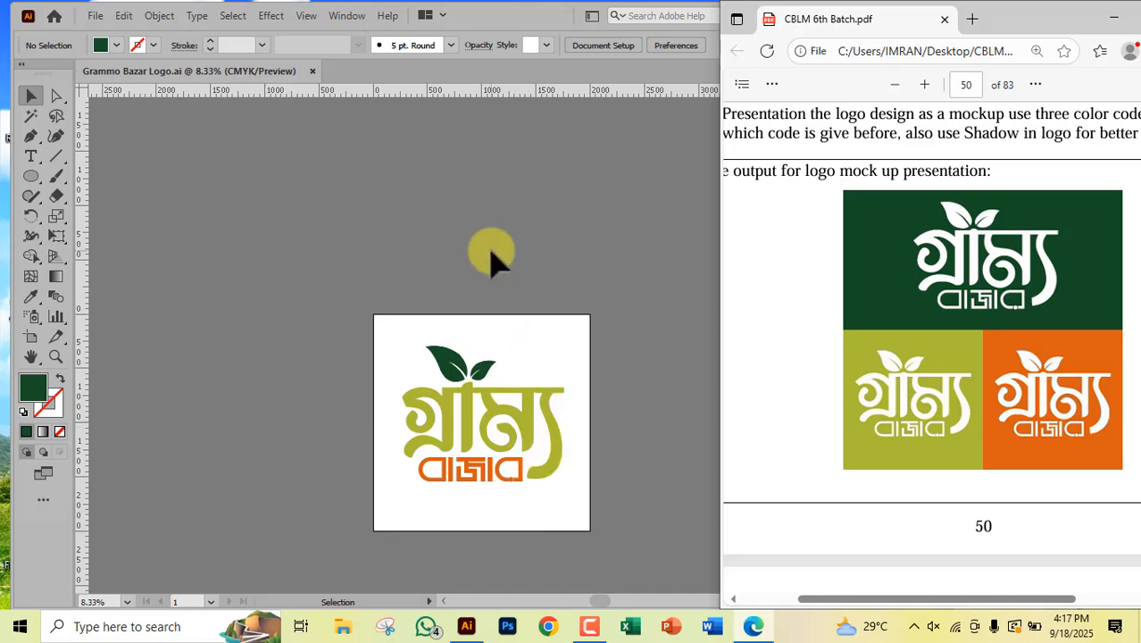
pyautogui.scroll(-5, 845, 255)
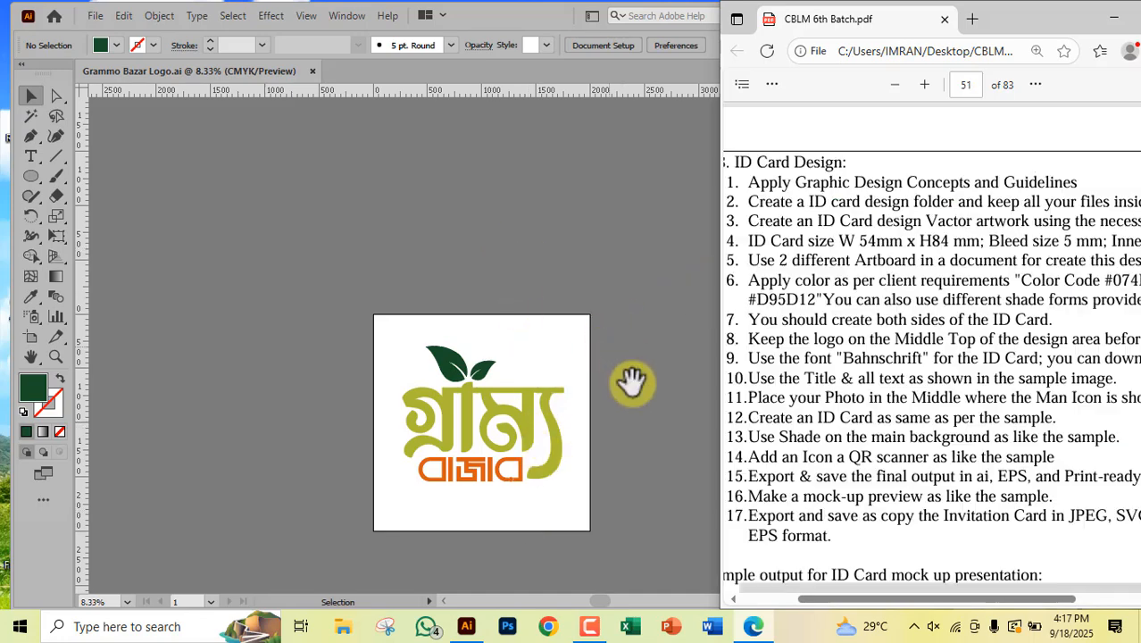
# Step: Create a new 2000 × 2000 px document with one artboard, CMYK colour and 300 ppi raster effects
pyautogui.click(631, 311)
pyautogui.moveTo(625, 378); pyautogui.dragTo(543, 296)
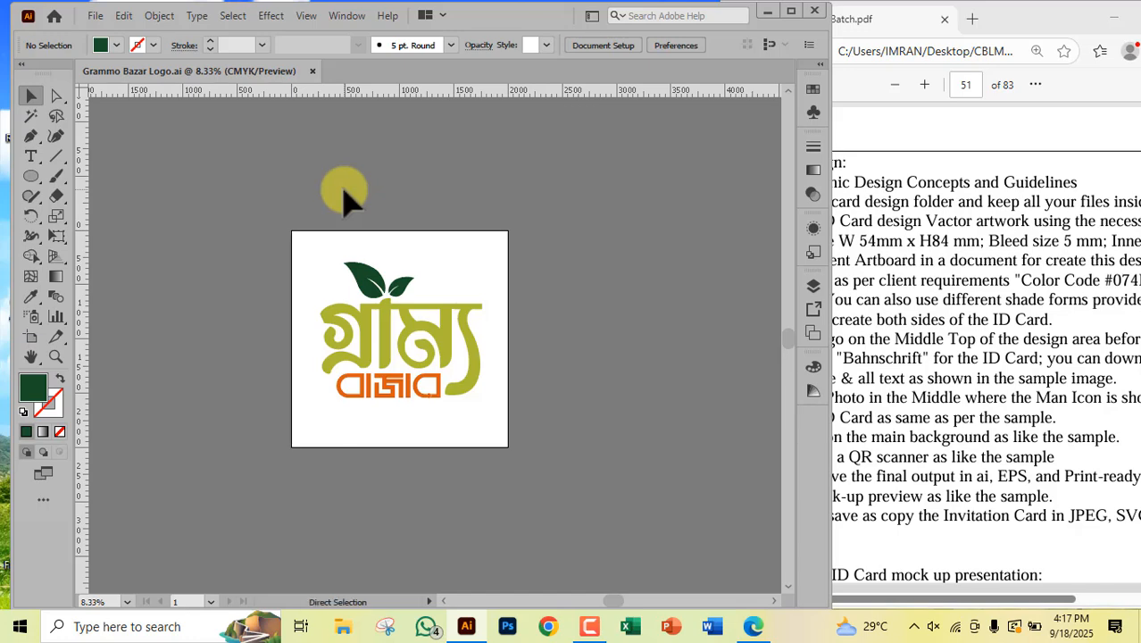
pyautogui.hotkey('ctrl', 'n')
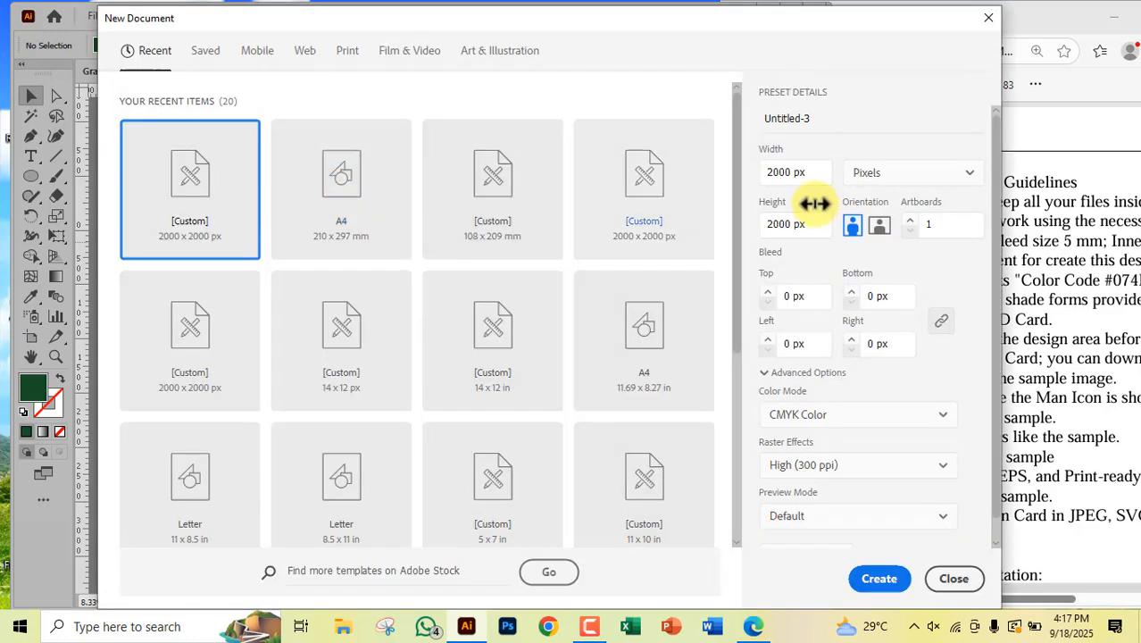
pyautogui.click(879, 579)
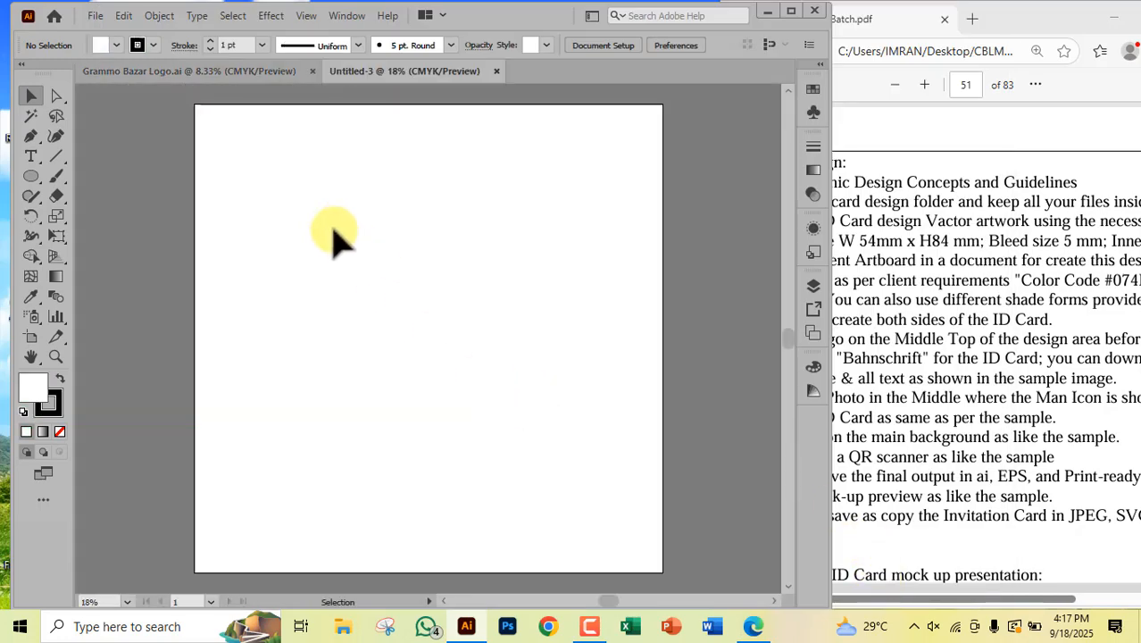
# Step: Following the brief's mockup sample, create a 2000 × 1000 px rectangle and fit it exactly over the artboard's upper half
pyautogui.click(946, 375)
pyautogui.scroll(-5, 945, 378)
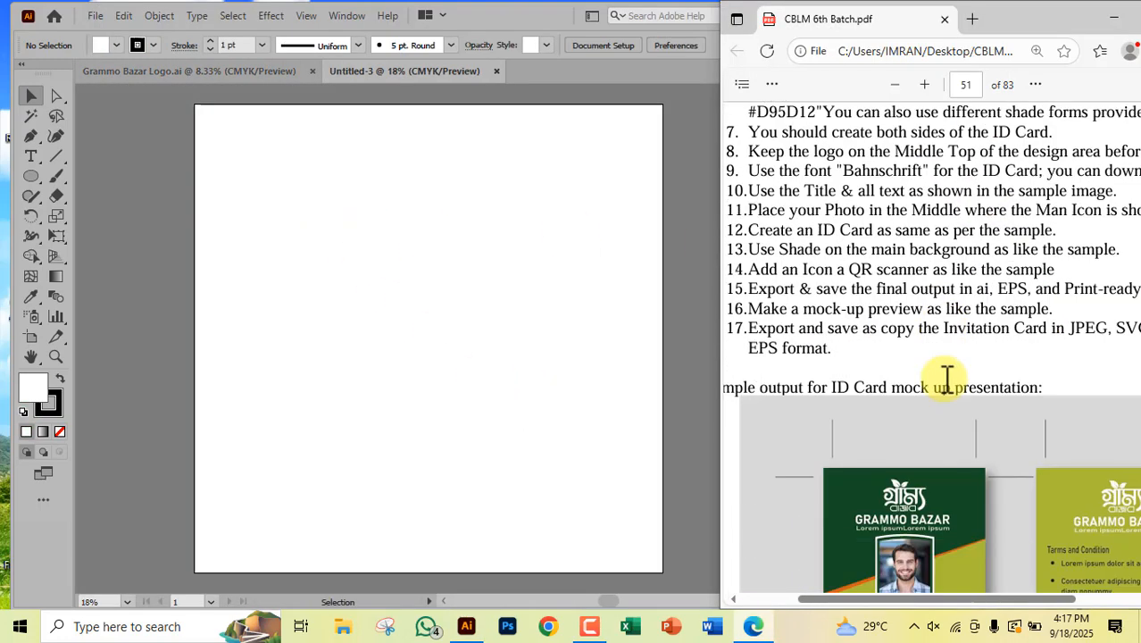
pyautogui.scroll(10, 946, 375)
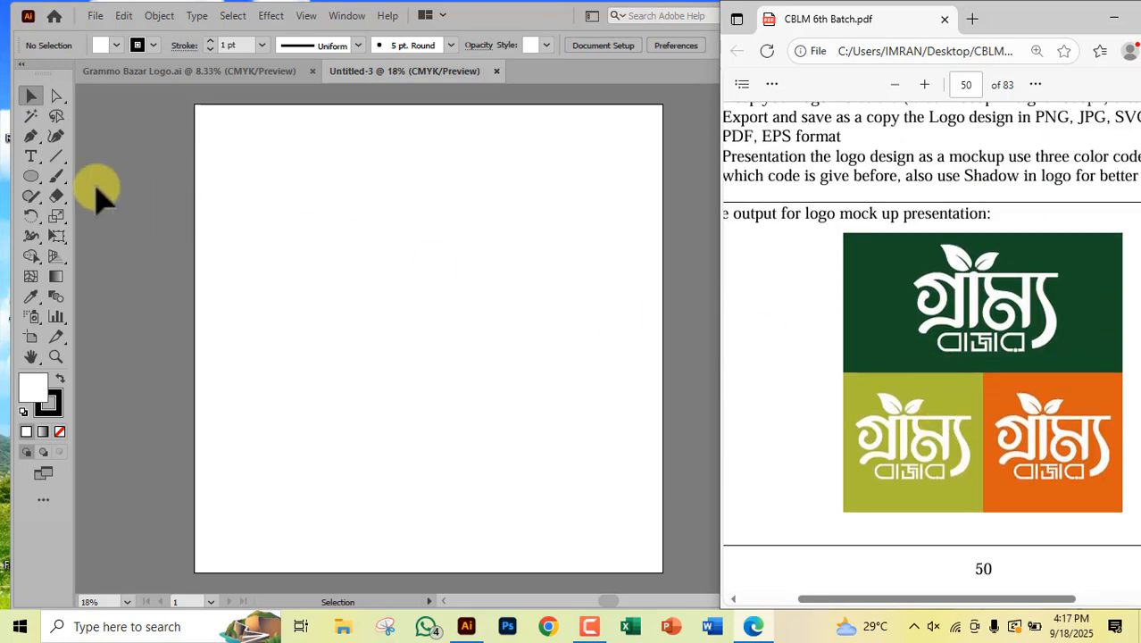
pyautogui.moveTo(30, 176); pyautogui.dragTo(104, 179)
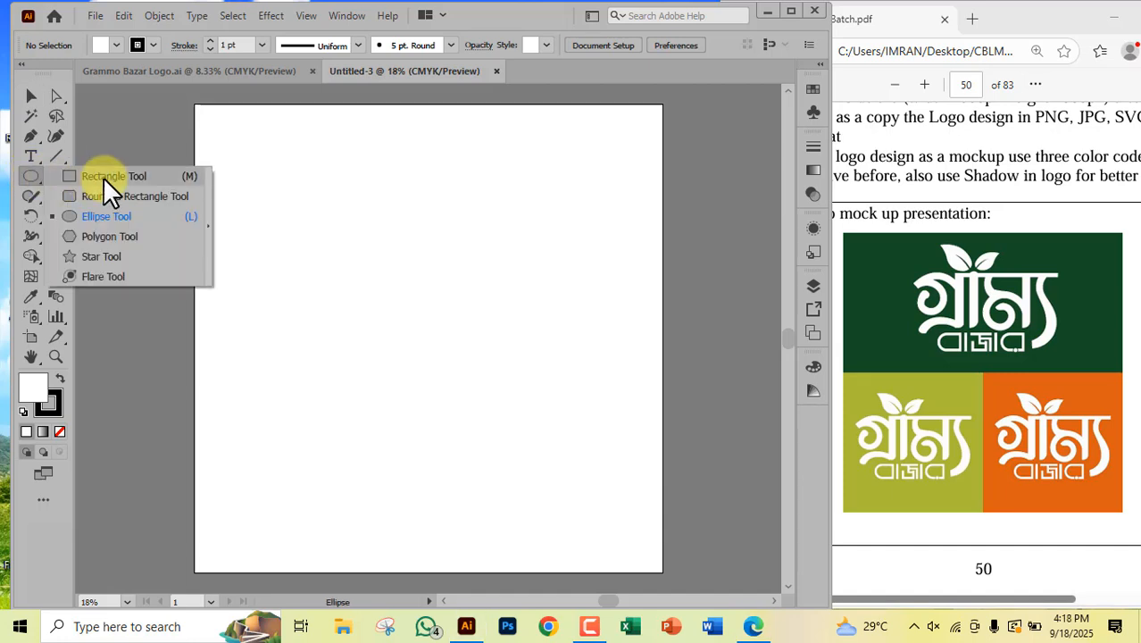
pyautogui.moveTo(103, 176); pyautogui.dragTo(104, 178)
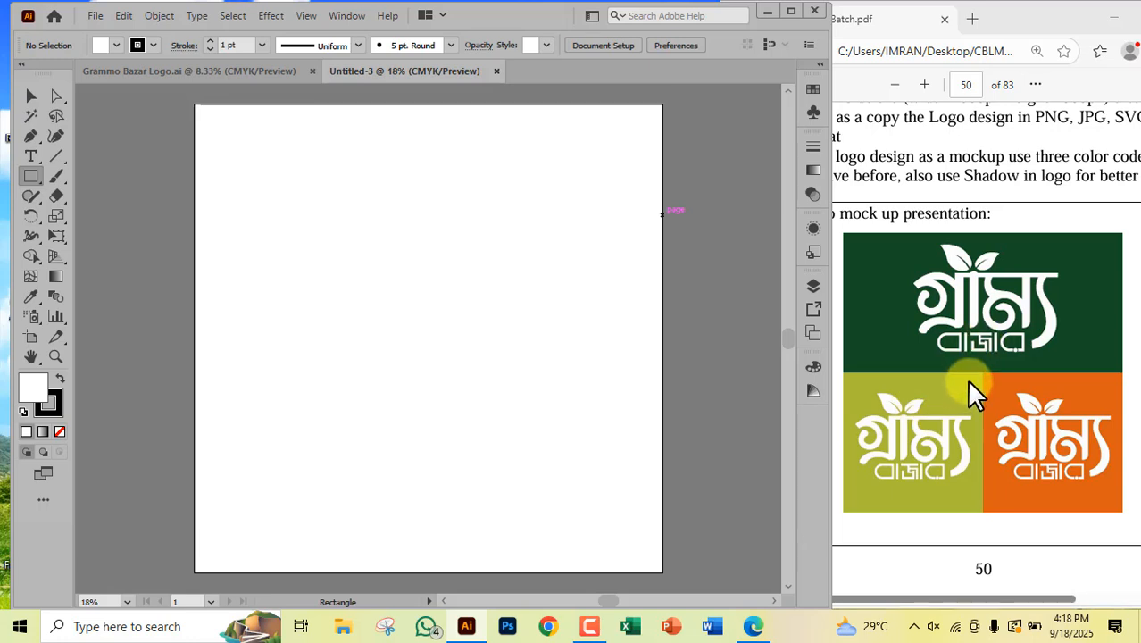
pyautogui.click(452, 244)
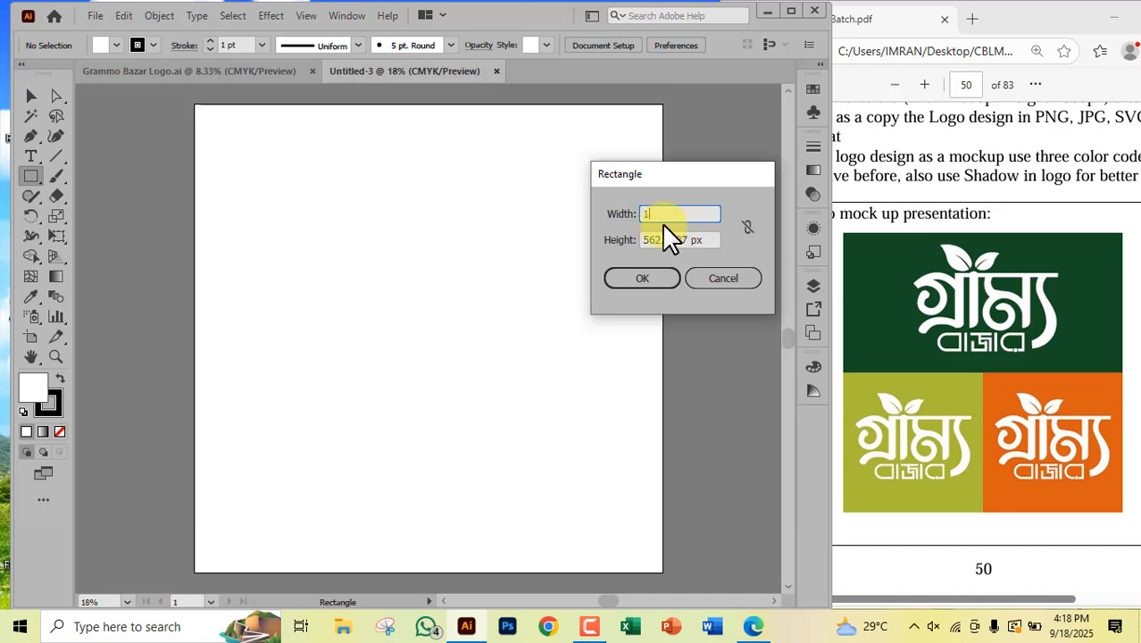
pyautogui.write('2000')
pyautogui.press('Tab')
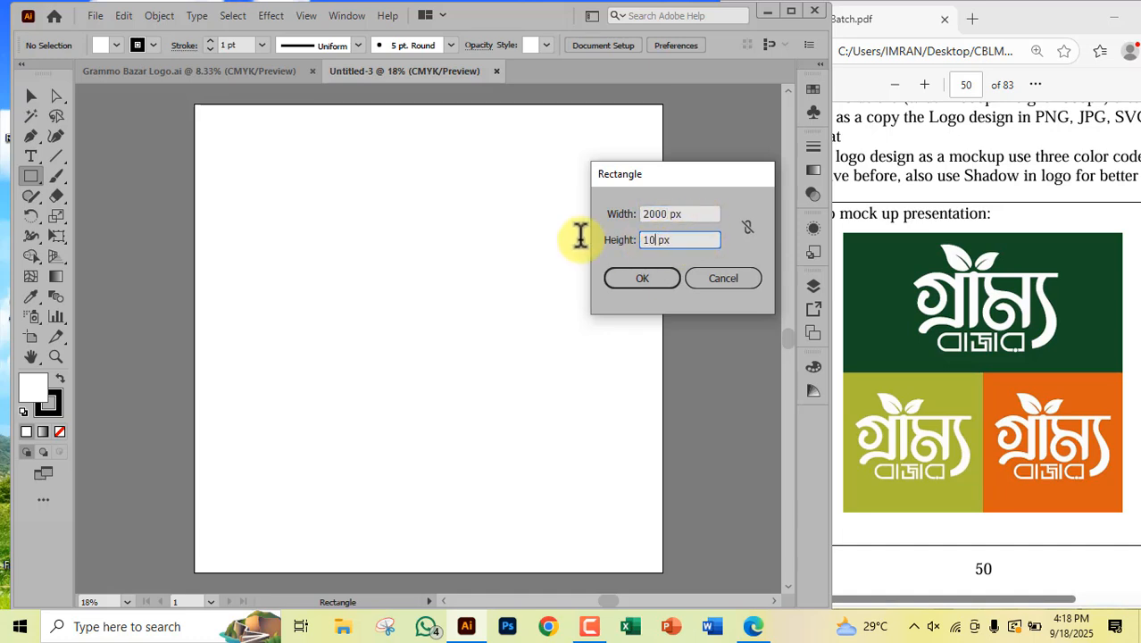
pyautogui.press('Return')
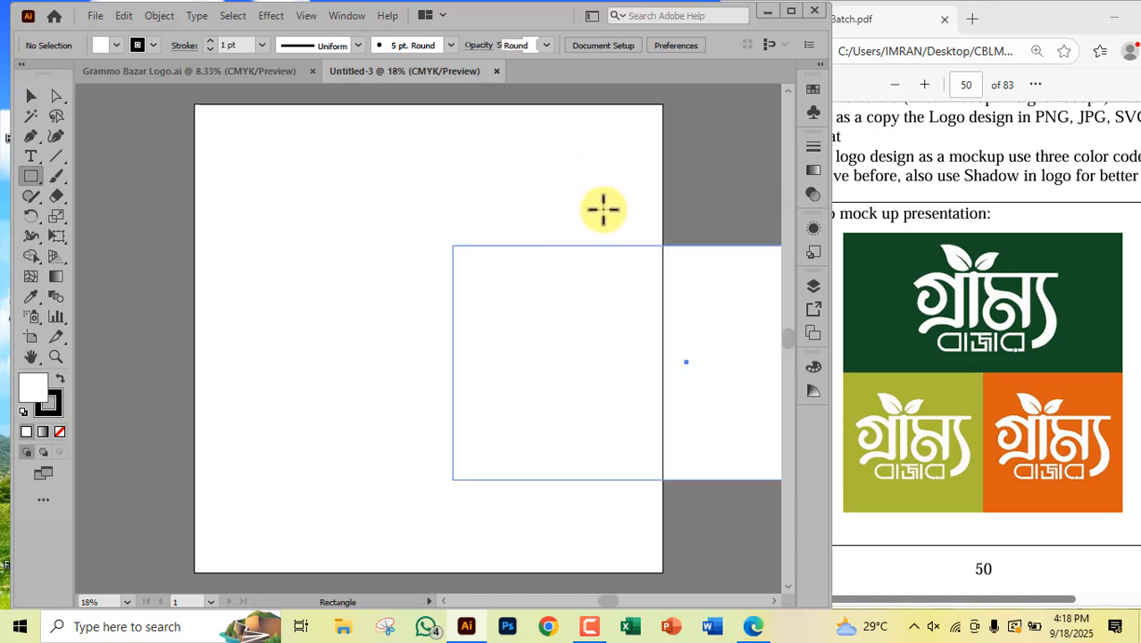
pyautogui.click(37, 99)
pyautogui.moveTo(583, 383); pyautogui.dragTo(324, 254)
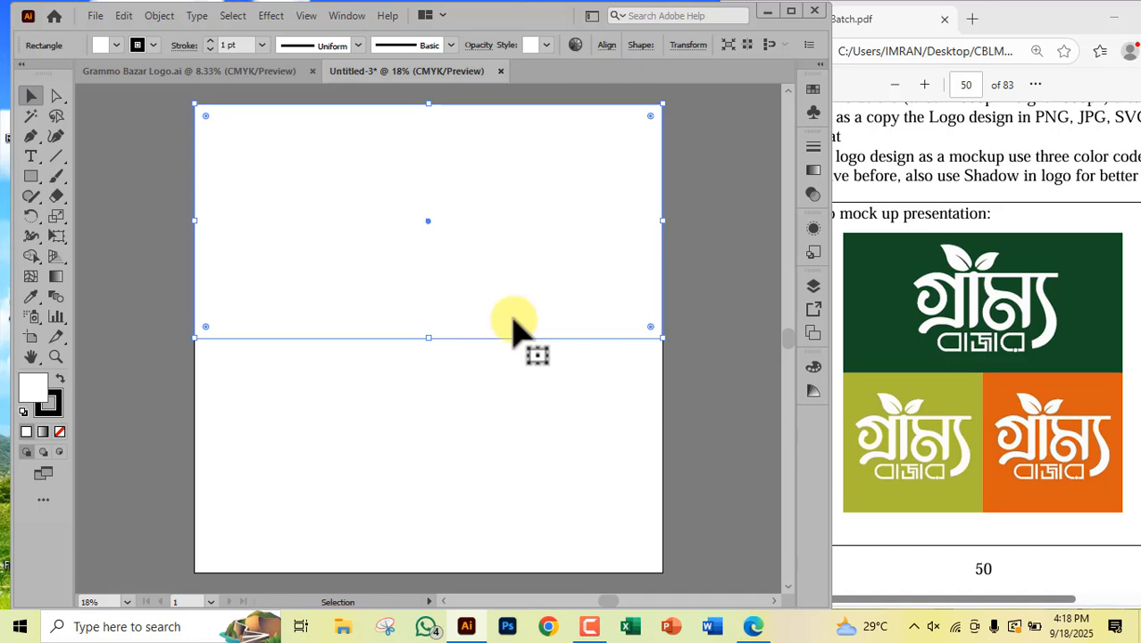
# Step: Copy the rectangle onto the artboard's lower half, duplicate it alongside, and scale both copies to half width so they fill that half
pyautogui.scroll(-2, 511, 312)
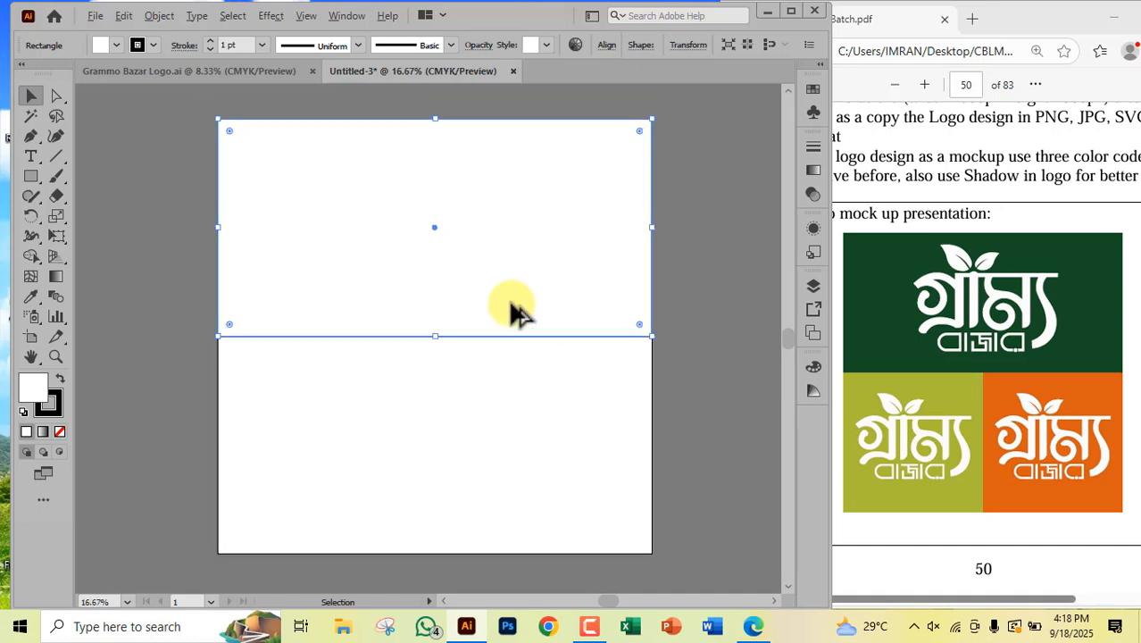
pyautogui.moveTo(493, 233); pyautogui.dragTo(387, 376)
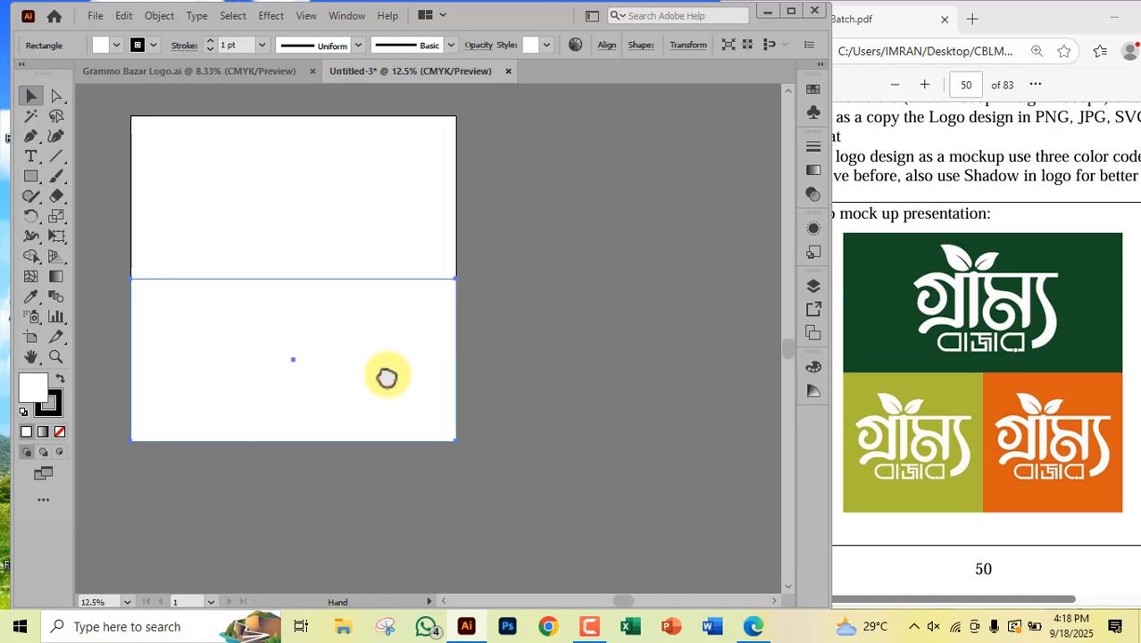
pyautogui.moveTo(174, 366); pyautogui.dragTo(502, 380)
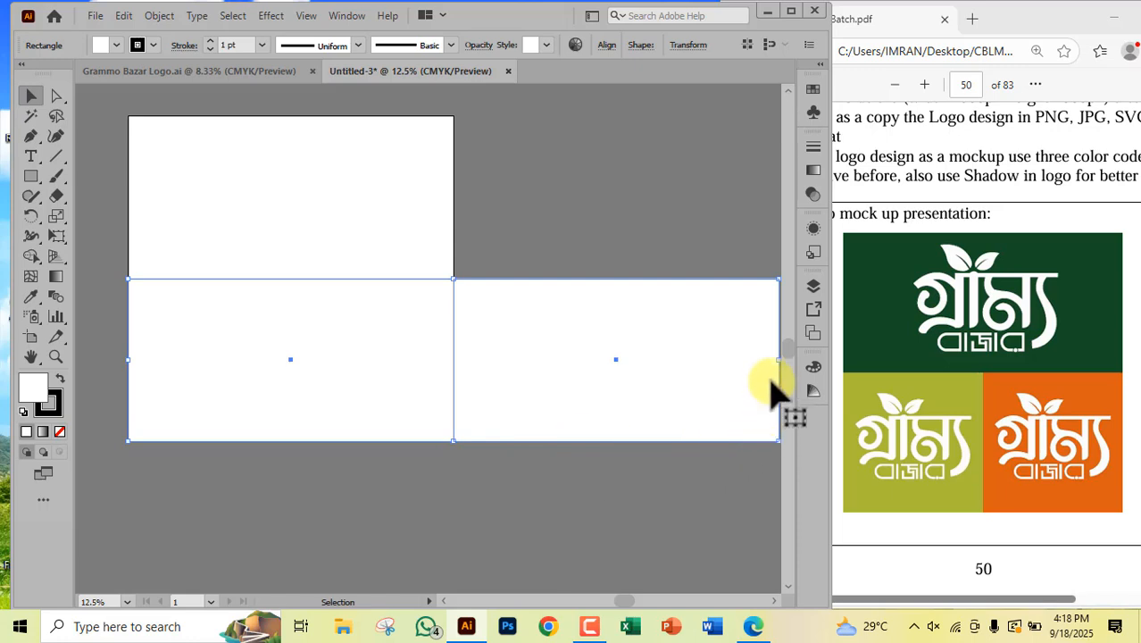
pyautogui.moveTo(779, 359); pyautogui.dragTo(454, 362)
pyautogui.click(526, 468)
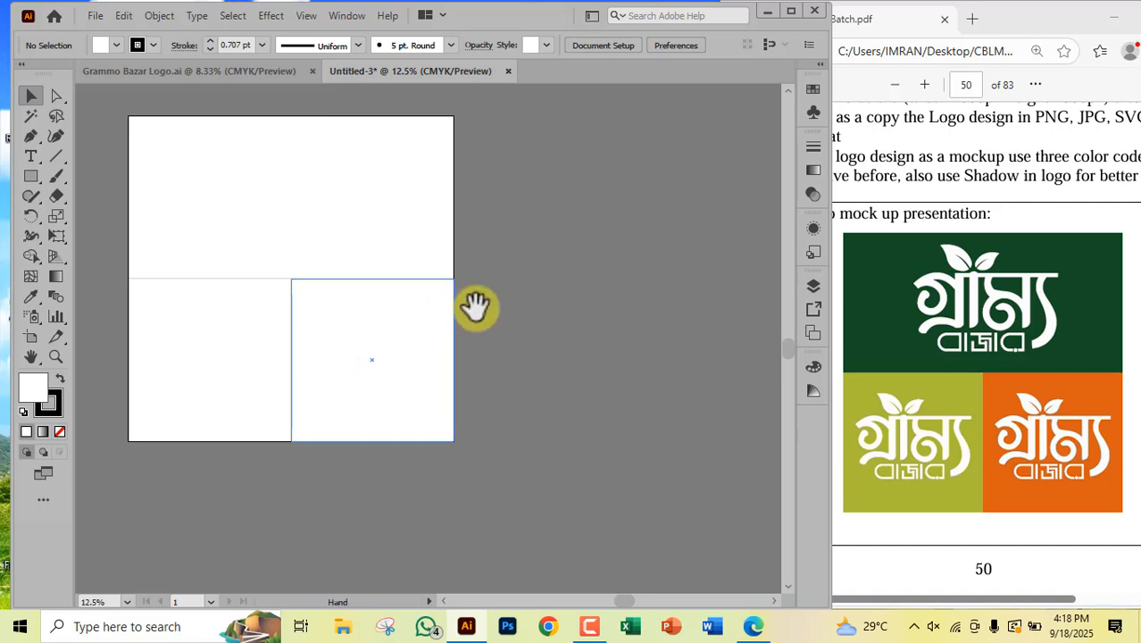
pyautogui.moveTo(474, 308); pyautogui.dragTo(611, 341)
pyautogui.click(522, 242)
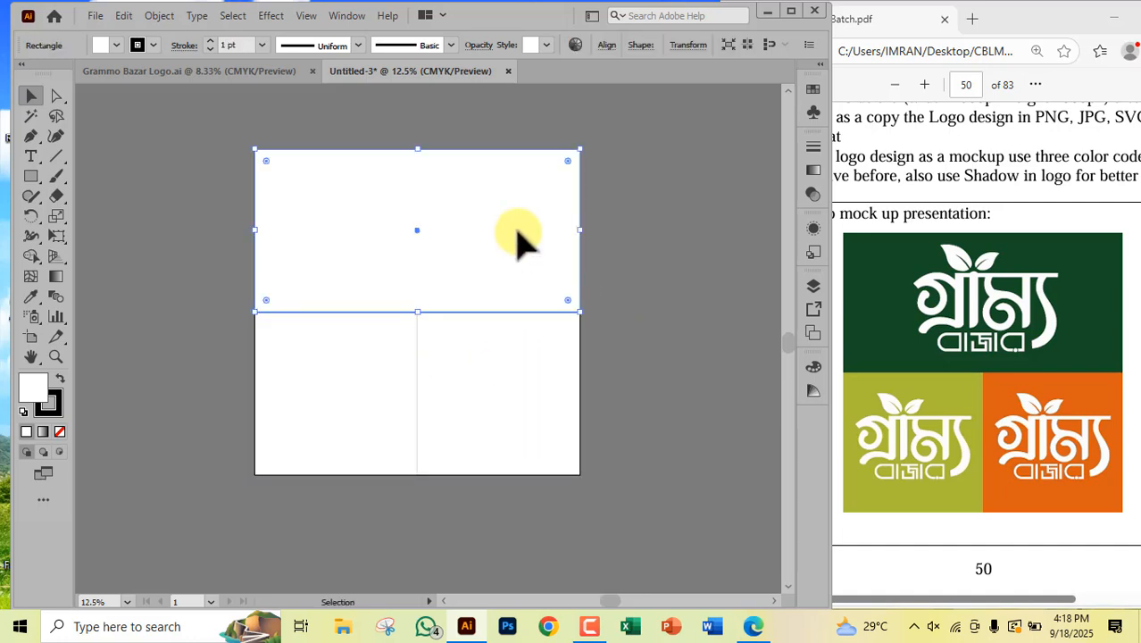
pyautogui.click(191, 203)
# Step: Copy the grouped logo from Grammo Bazar Logo.ai into the new document, placing it on the pasteboard beside the artboard
pyautogui.click(215, 67)
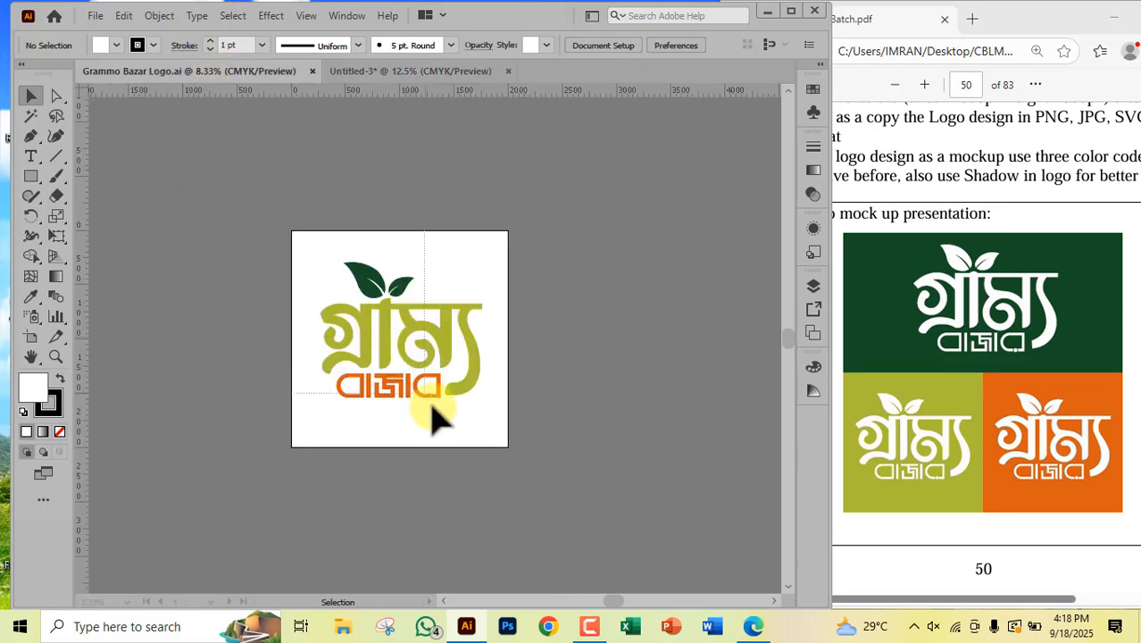
pyautogui.click(409, 323)
pyautogui.moveTo(409, 323); pyautogui.dragTo(700, 291)
pyautogui.press('space')
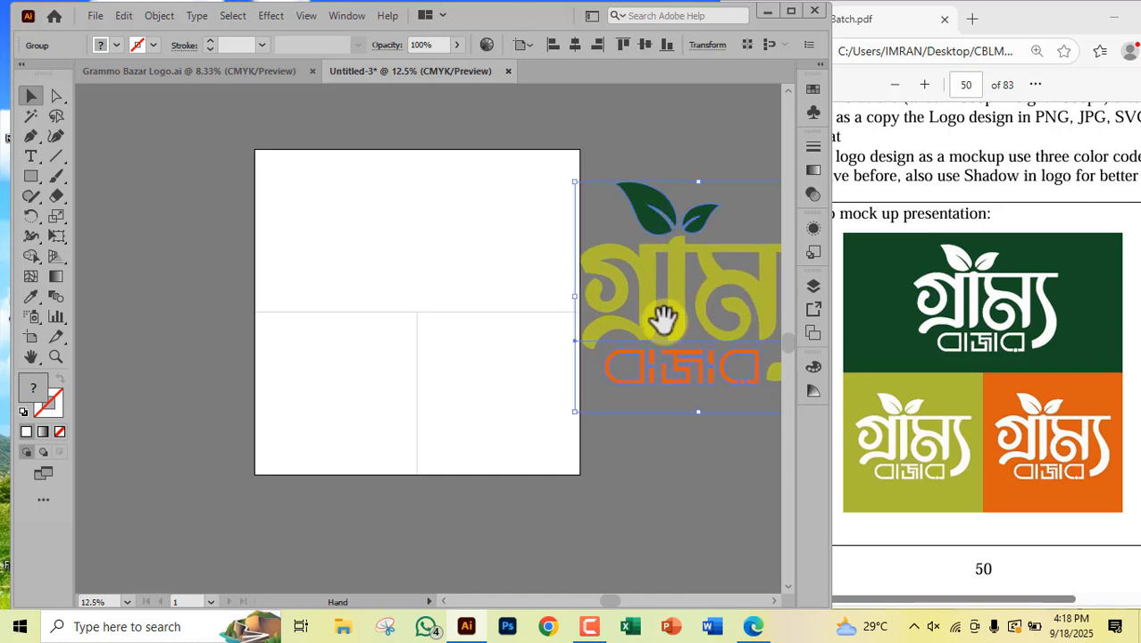
pyautogui.moveTo(662, 325); pyautogui.dragTo(573, 349)
pyautogui.click(477, 198)
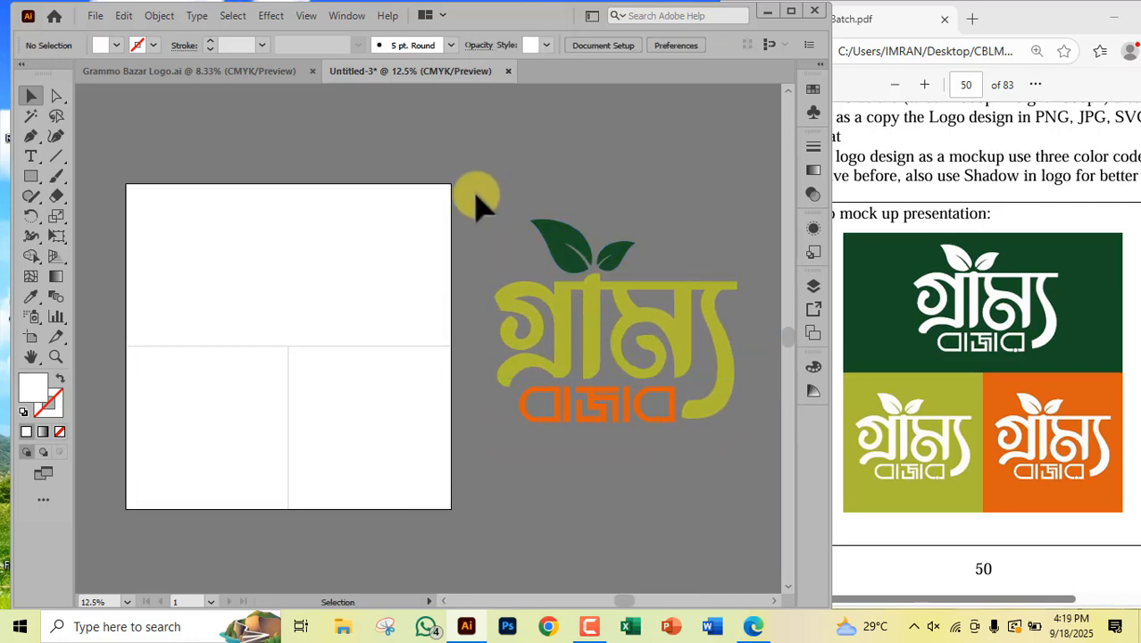
# Step: Fill the upper rectangle with the logo's dark green, the lower-right square with its orange, and the lower-left square with its lime green using the Eyedropper
pyautogui.click(369, 234)
pyautogui.press('i')
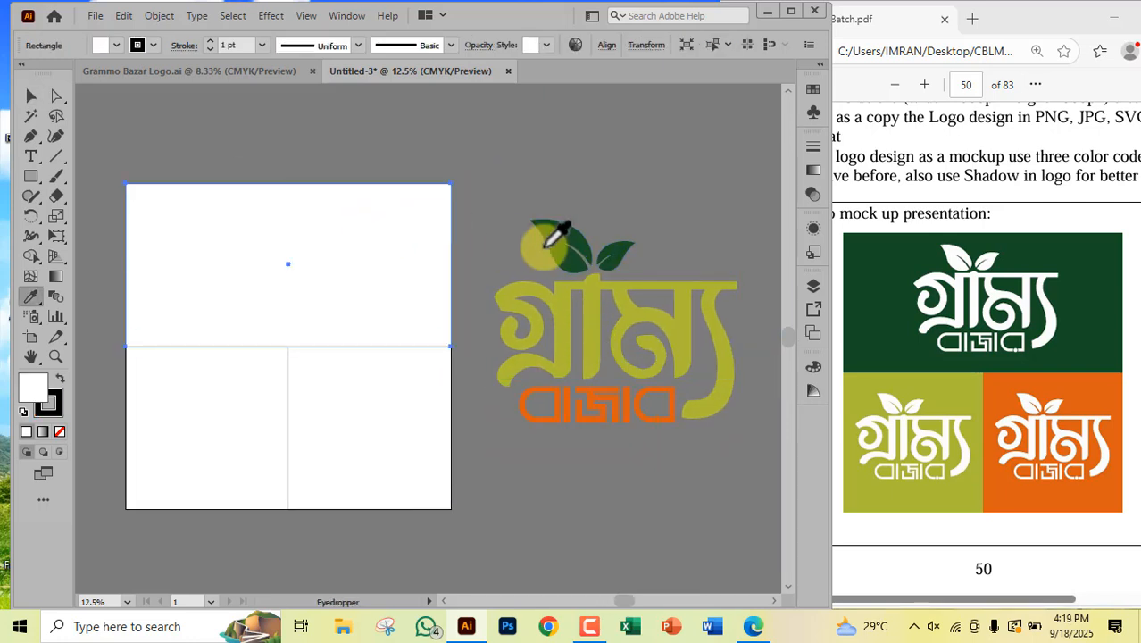
pyautogui.click(560, 235)
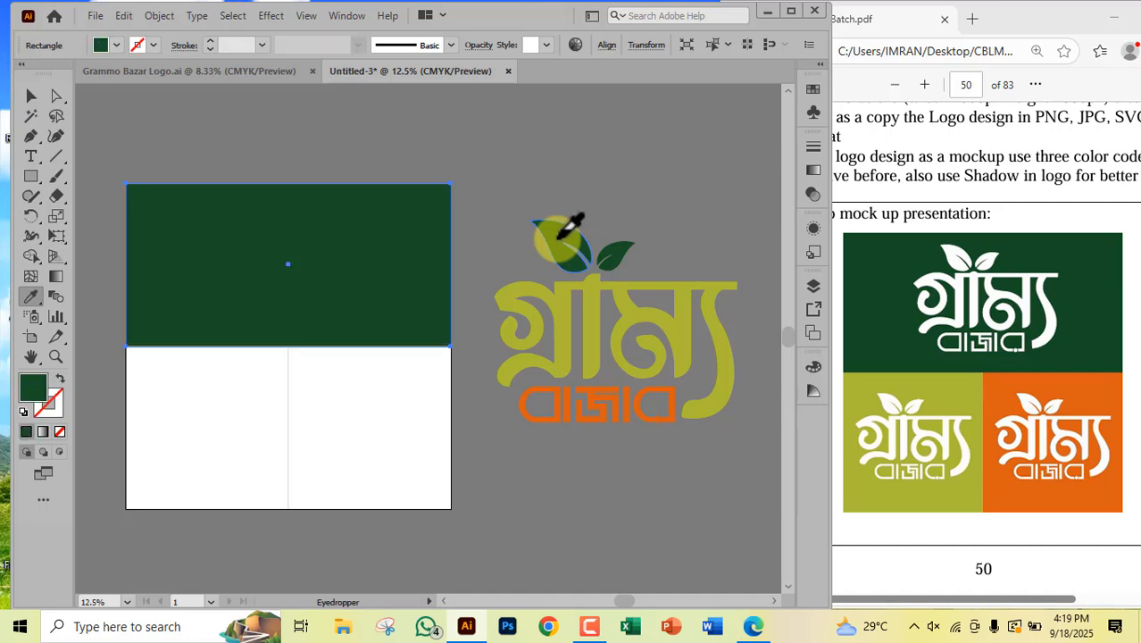
pyautogui.press('v')
pyautogui.click(393, 393)
pyautogui.press('i')
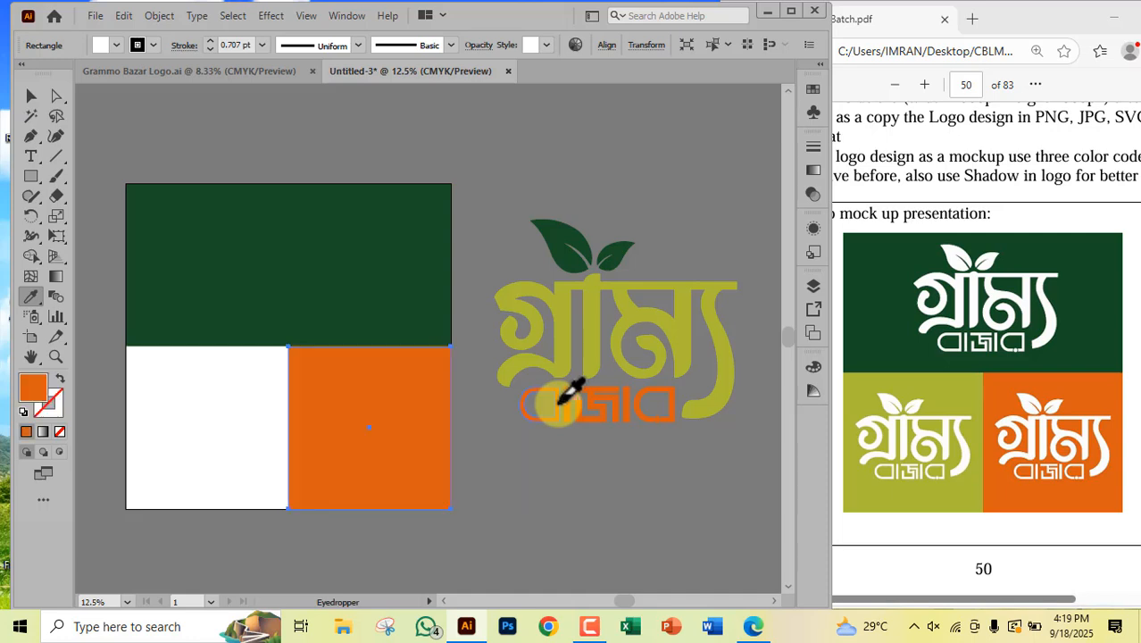
pyautogui.click(555, 404)
pyautogui.keyDown('ctrl'); pyautogui.click(214, 436); pyautogui.keyUp('ctrl')
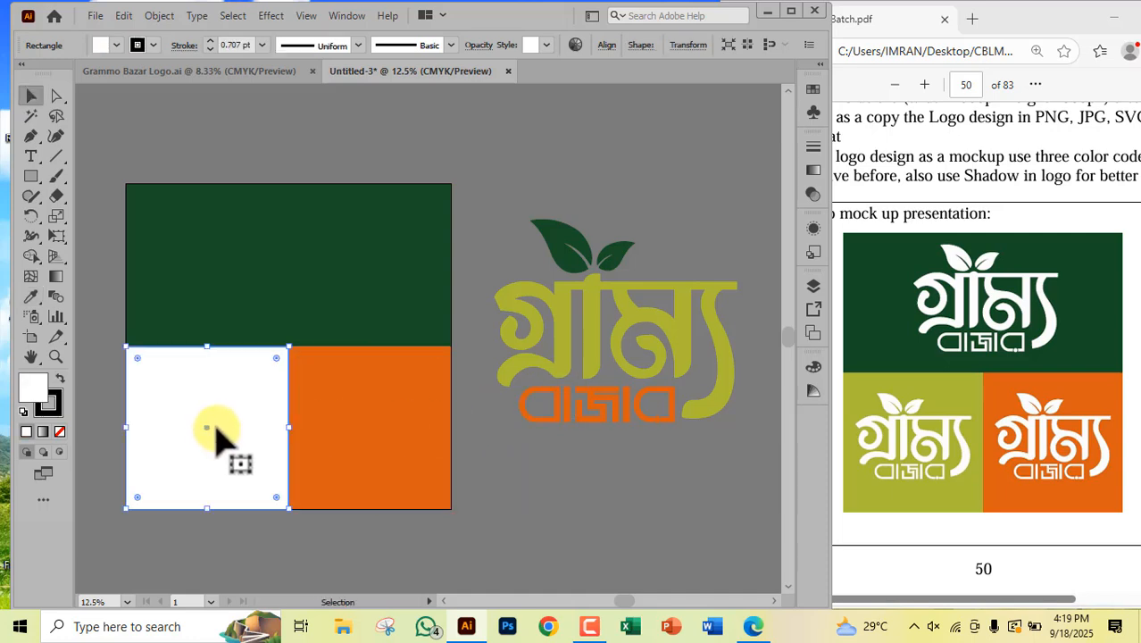
pyautogui.click(569, 334)
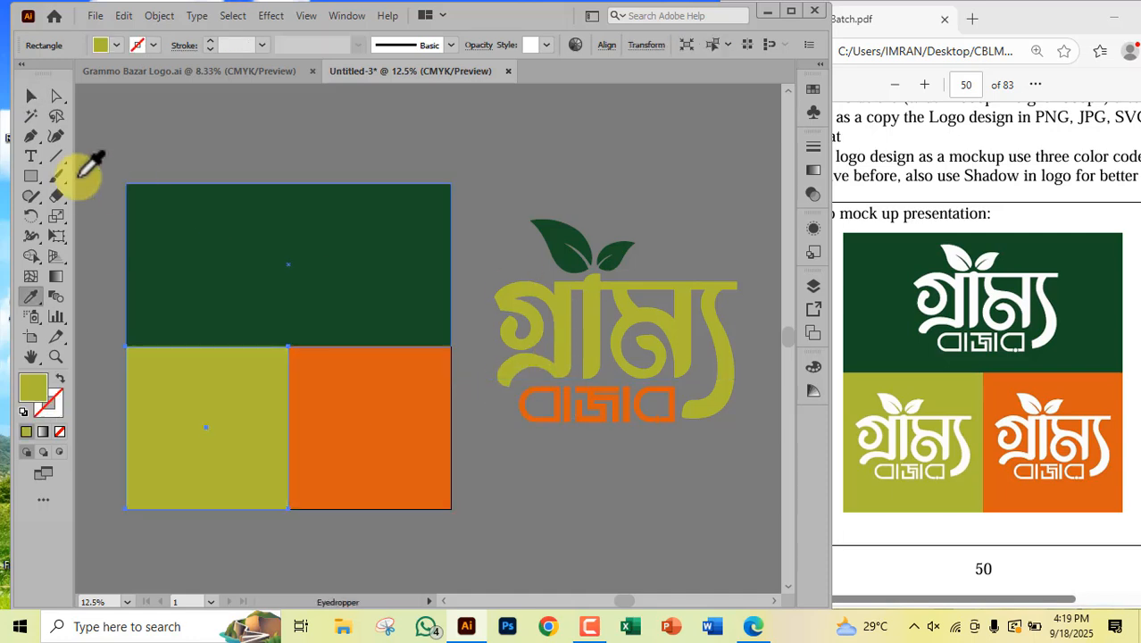
# Step: Recolour the entire logo group on the pasteboard to white
pyautogui.click(34, 96)
pyautogui.moveTo(565, 191); pyautogui.dragTo(679, 466)
pyautogui.click(25, 431)
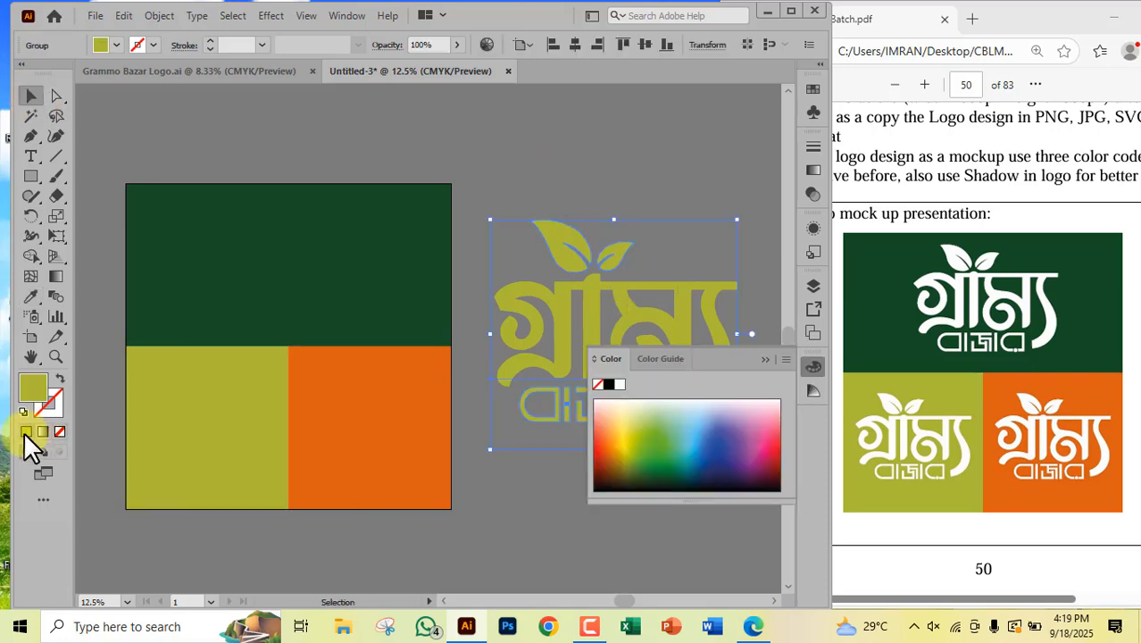
pyautogui.doubleClick(34, 388)
pyautogui.moveTo(390, 257); pyautogui.dragTo(212, 230)
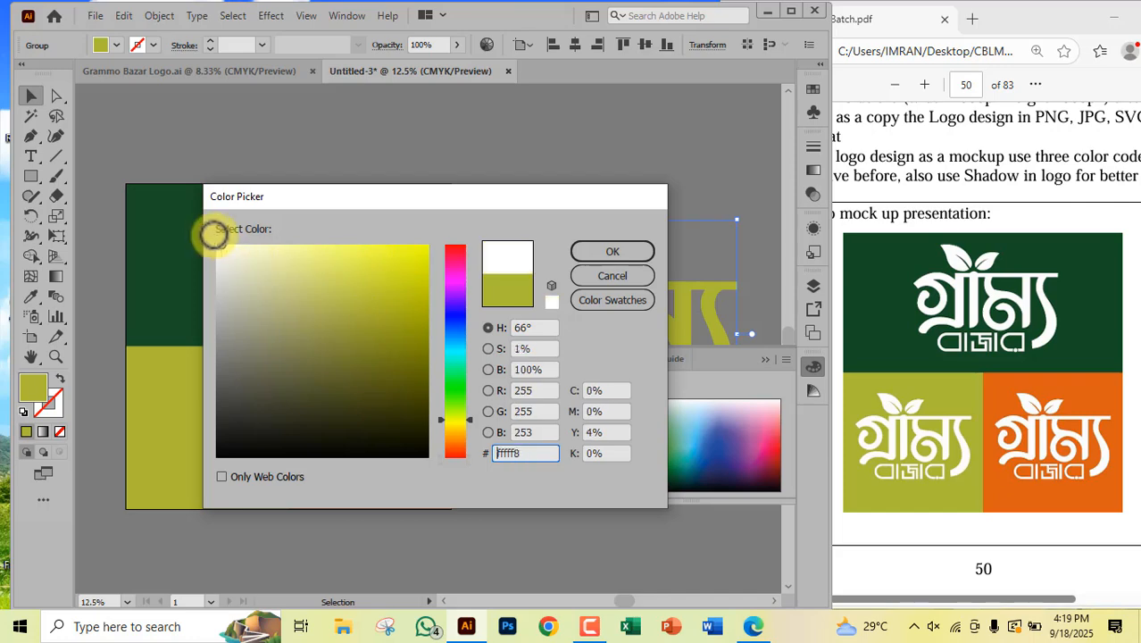
pyautogui.click(603, 255)
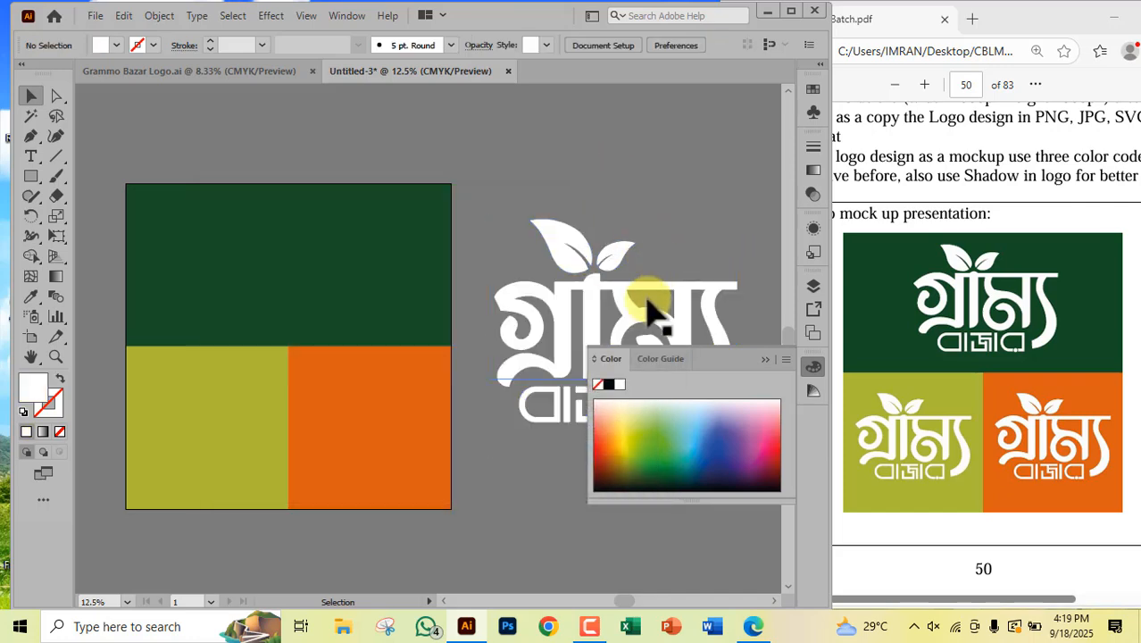
# Step: Move the white logo onto the dark green rectangle, scale it down to fit inside, and centre it horizontally
pyautogui.moveTo(594, 325); pyautogui.dragTo(284, 302)
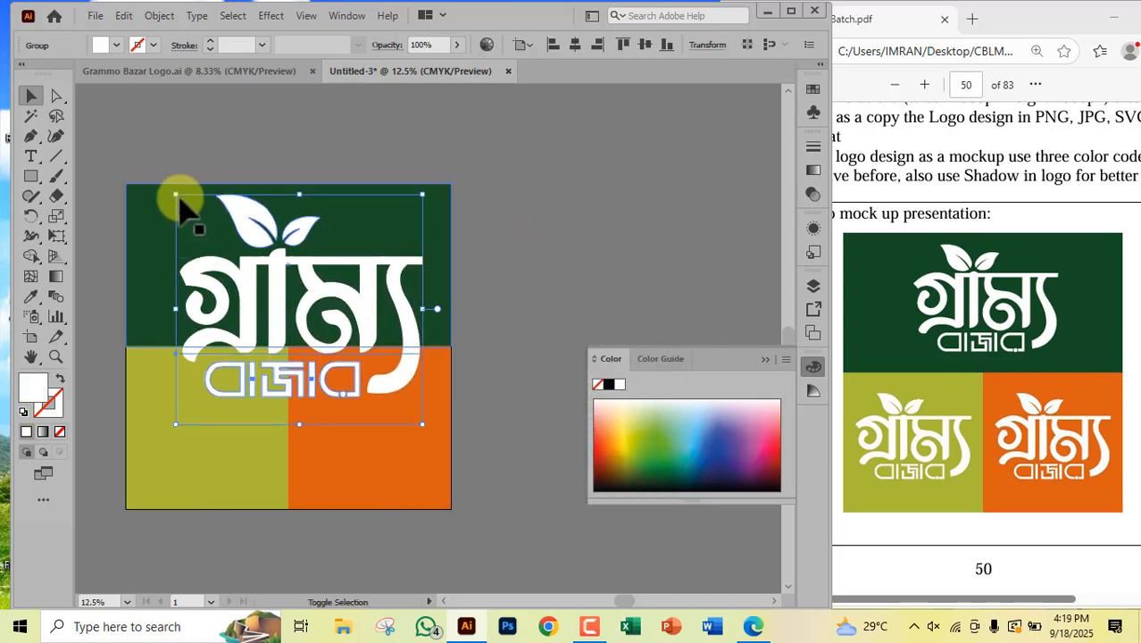
pyautogui.moveTo(183, 198); pyautogui.dragTo(214, 236)
pyautogui.moveTo(268, 304)
pyautogui.mouseDown()
pyautogui.moveTo(294, 259)
pyautogui.moveTo(276, 294)
pyautogui.moveTo(273, 283)
pyautogui.mouseUp()
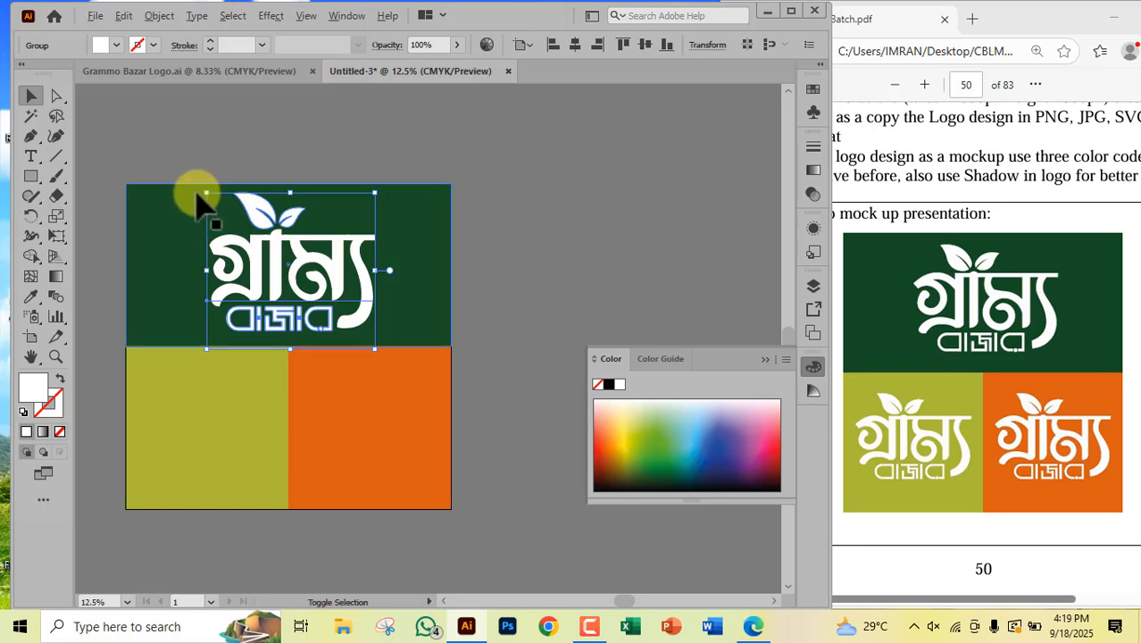
pyautogui.moveTo(203, 193); pyautogui.dragTo(211, 197)
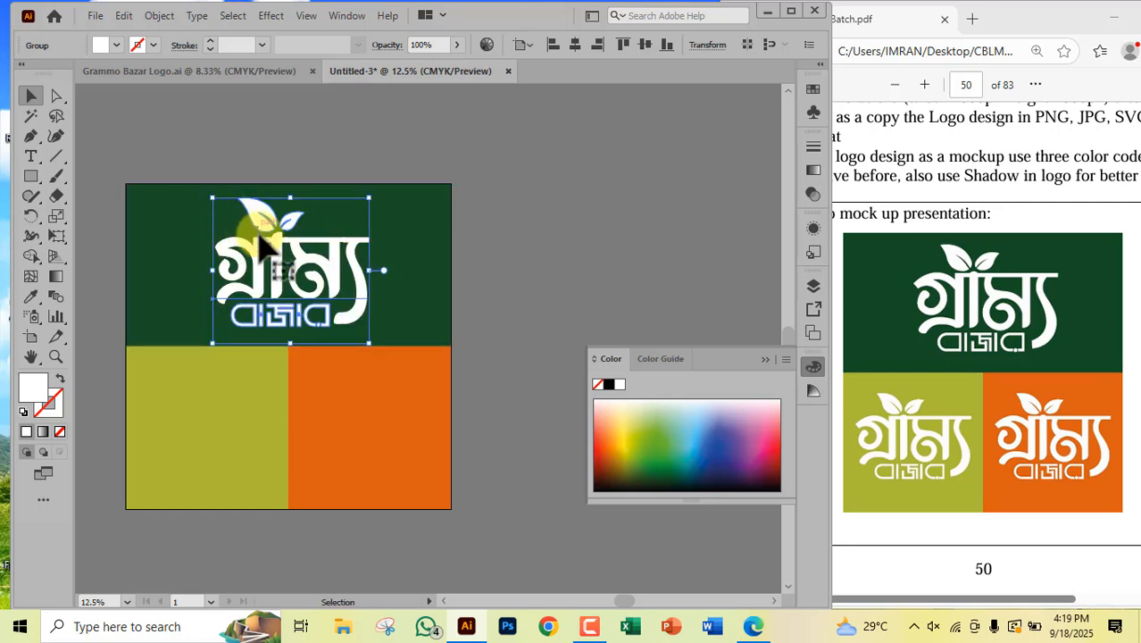
pyautogui.click(572, 45)
pyautogui.click(547, 247)
# Step: Duplicate the white logo onto the lime green square, scale the copy down, and centre it horizontally and vertically on the square
pyautogui.moveTo(279, 295); pyautogui.dragTo(198, 433)
pyautogui.moveTo(138, 362); pyautogui.dragTo(166, 402)
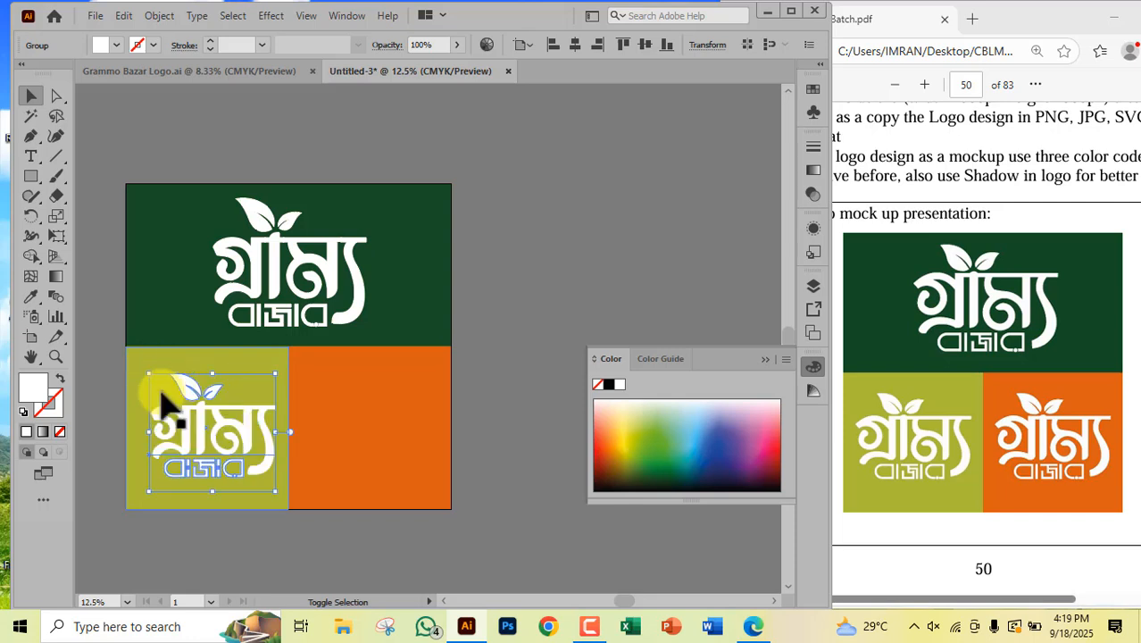
pyautogui.moveTo(220, 442); pyautogui.dragTo(215, 442)
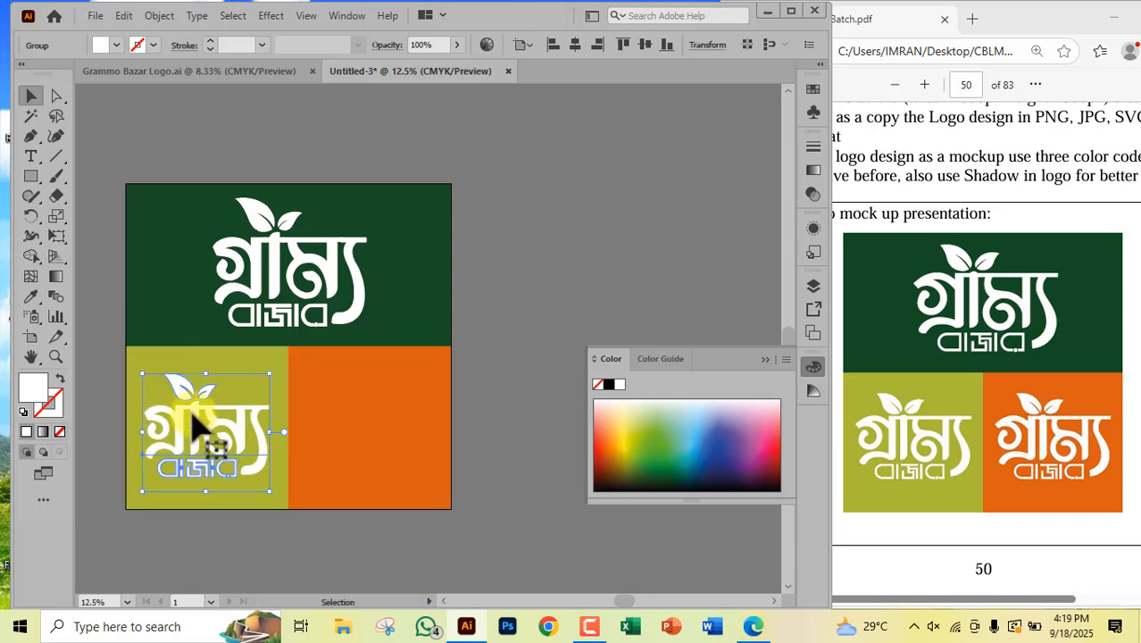
pyautogui.keyDown('shift'); pyautogui.click(147, 386); pyautogui.keyUp('shift')
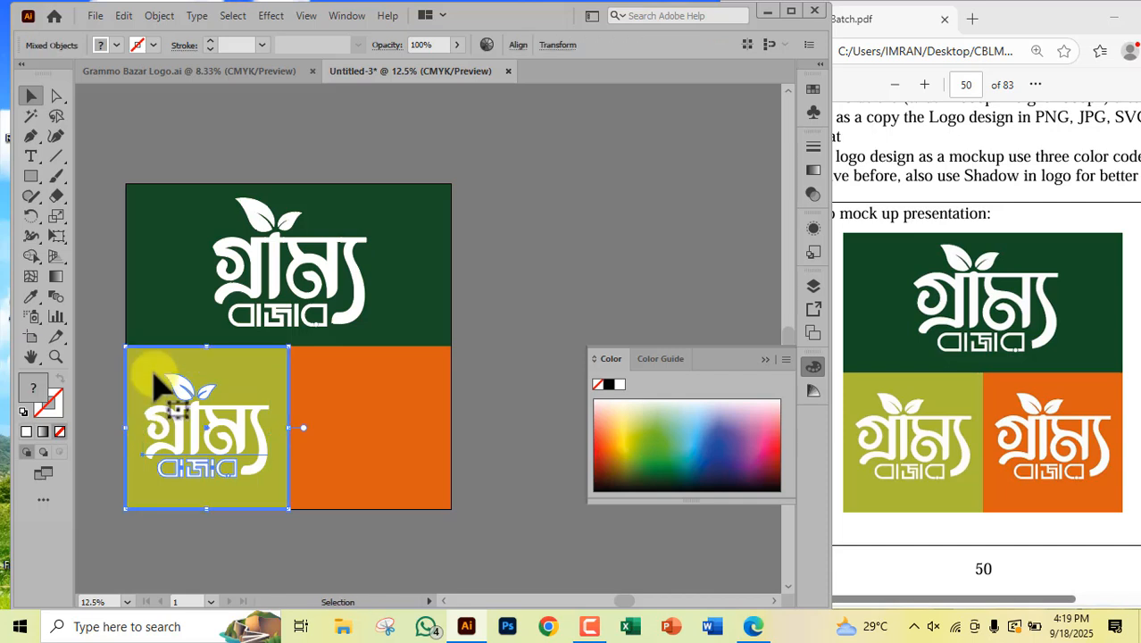
pyautogui.click(517, 45)
pyautogui.click(385, 100)
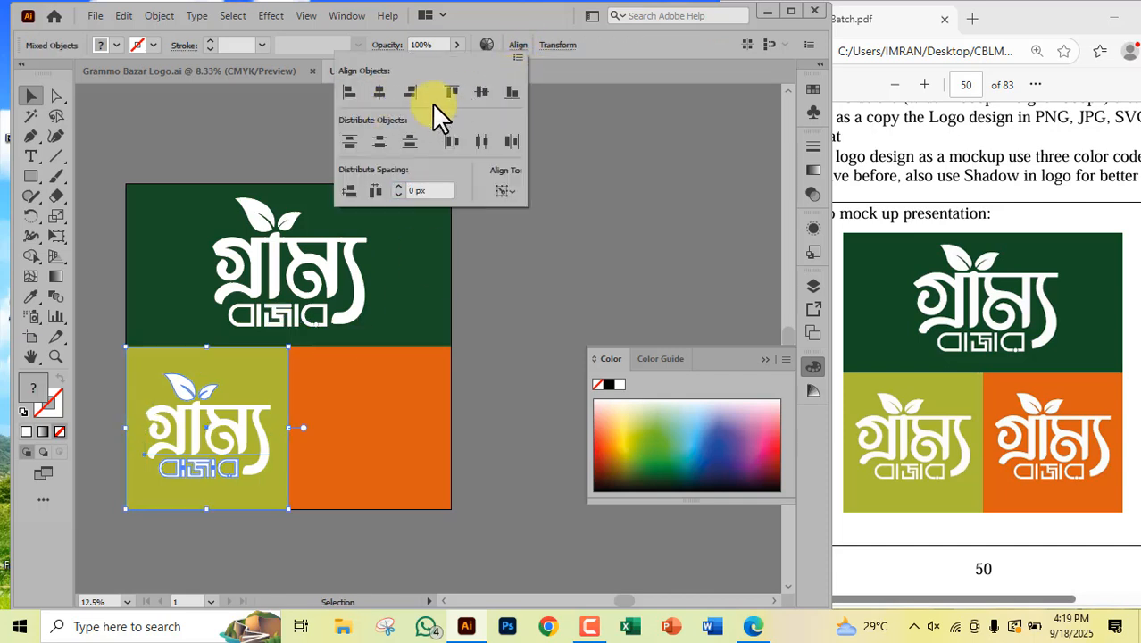
pyautogui.click(482, 93)
pyautogui.click(579, 387)
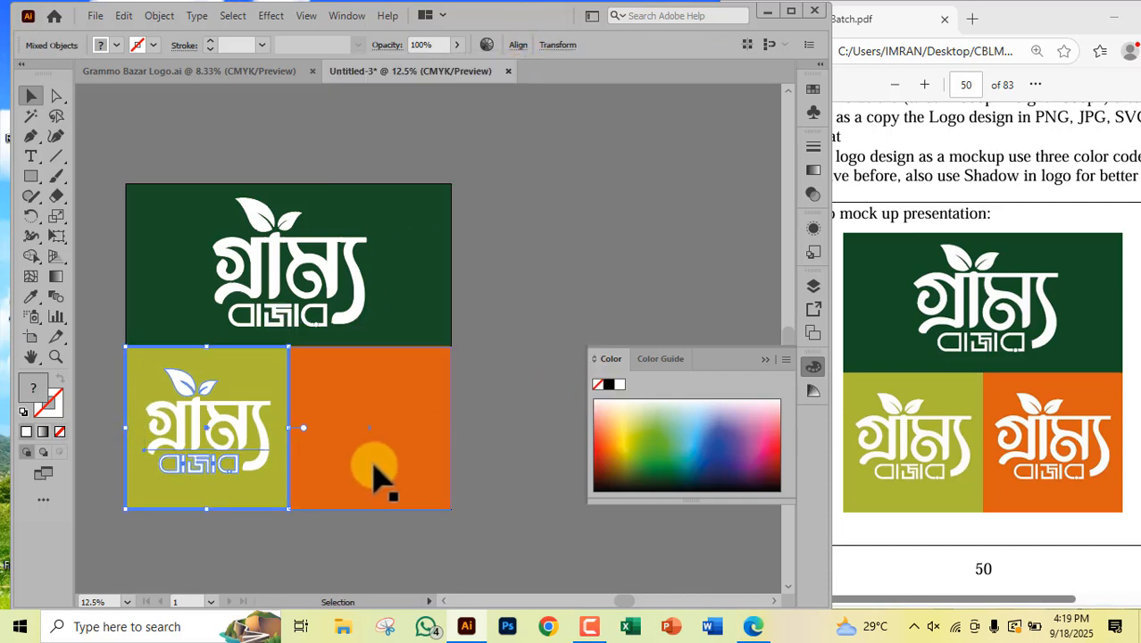
# Step: Duplicate the smaller white logo onto the orange square and centre it horizontally on that square
pyautogui.click(223, 464)
pyautogui.moveTo(218, 466); pyautogui.dragTo(370, 442)
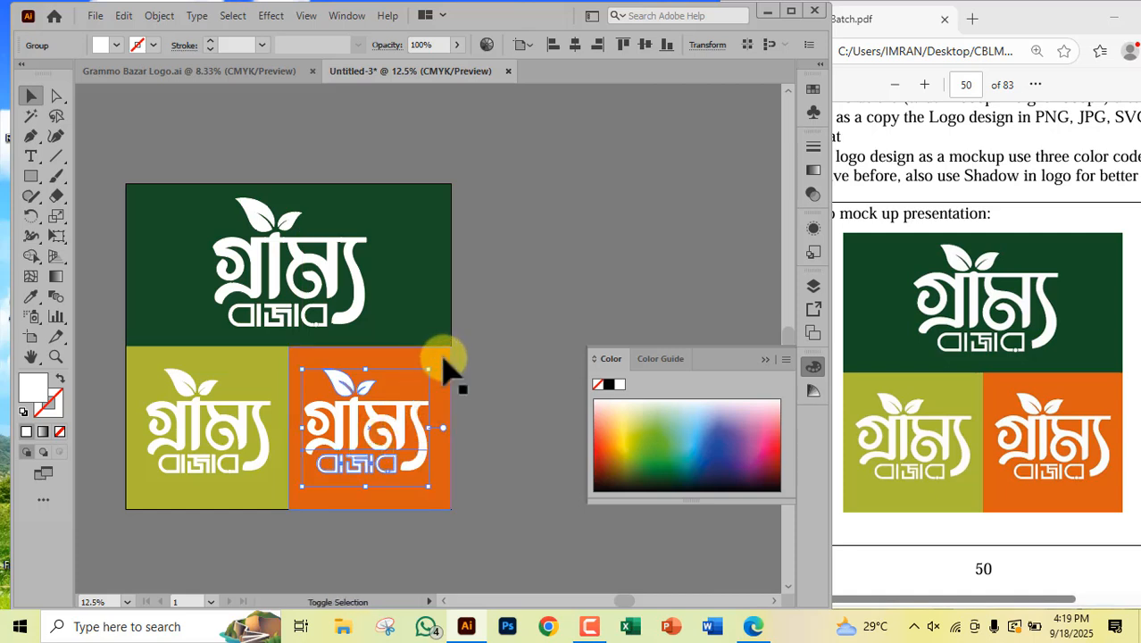
pyautogui.keyDown('shift'); pyautogui.click(446, 366); pyautogui.keyUp('shift')
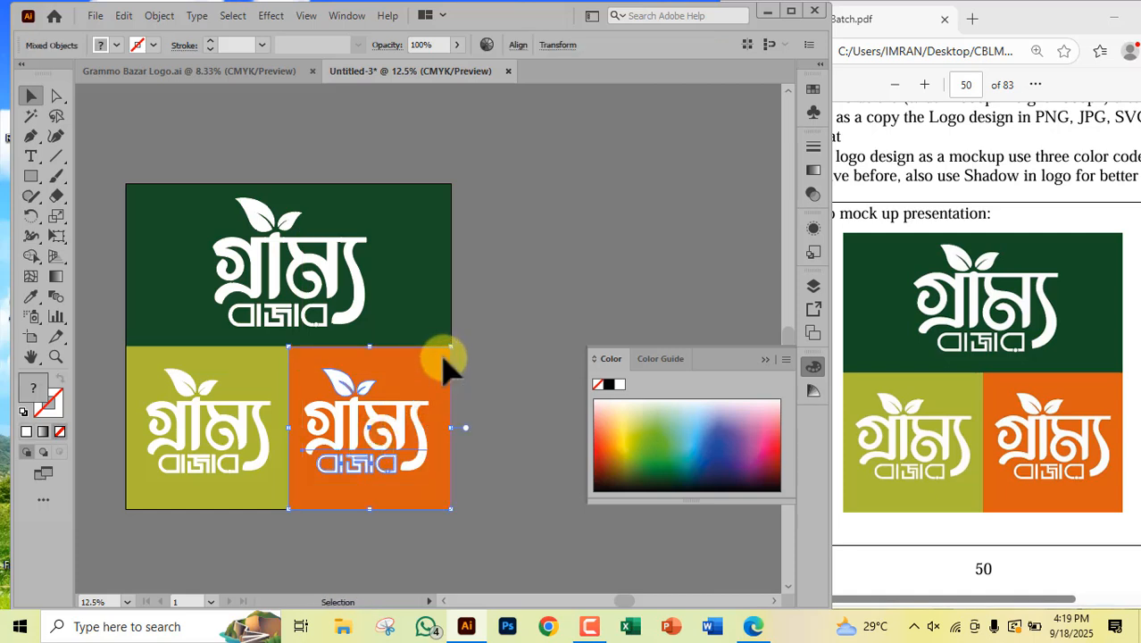
pyautogui.click(518, 57)
pyautogui.click(382, 93)
pyautogui.click(531, 330)
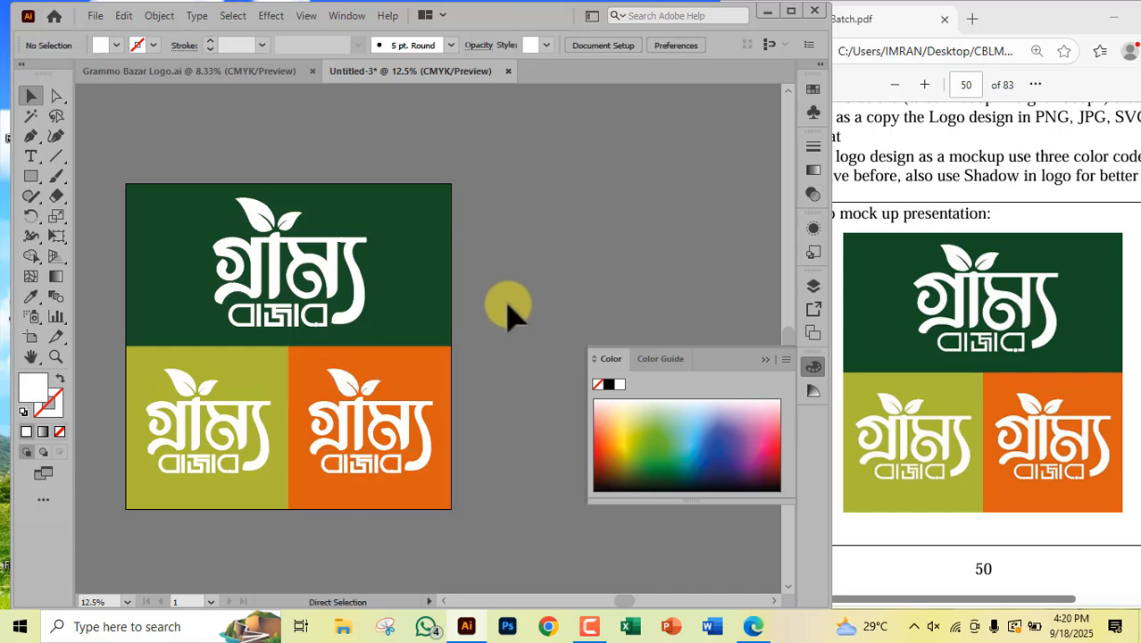
# Step: Save the document in the Job-2 folder as Grammo Bazar Mockup.ai in Illustrator 2020 format with the default options
pyautogui.hotkey('ctrl', 's')
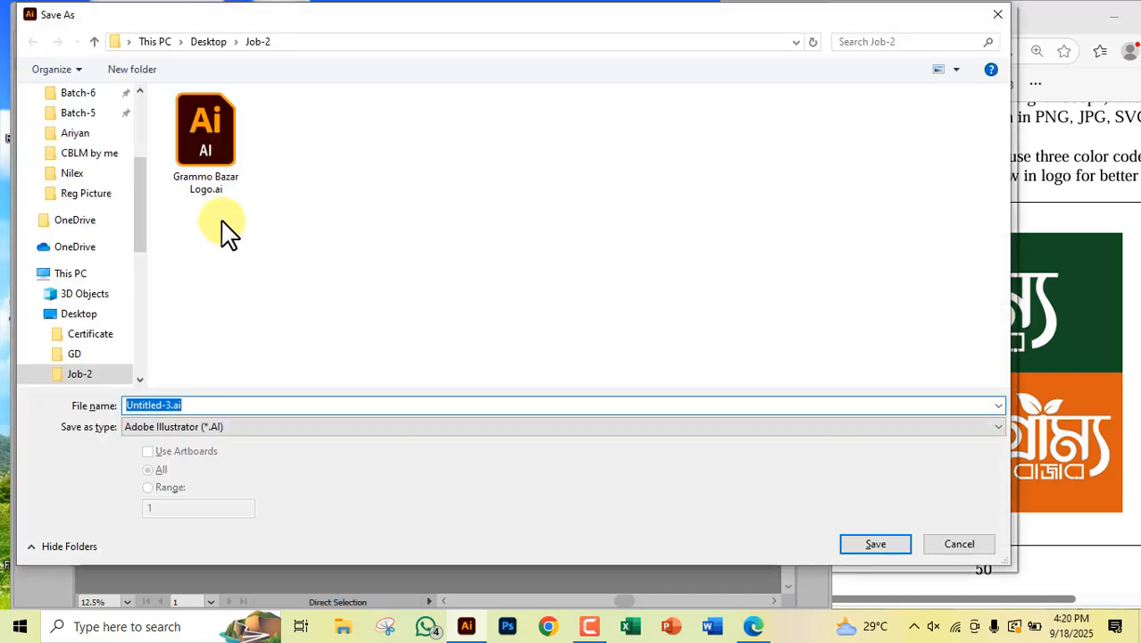
pyautogui.click(210, 168)
pyautogui.click(189, 402)
pyautogui.click(193, 403)
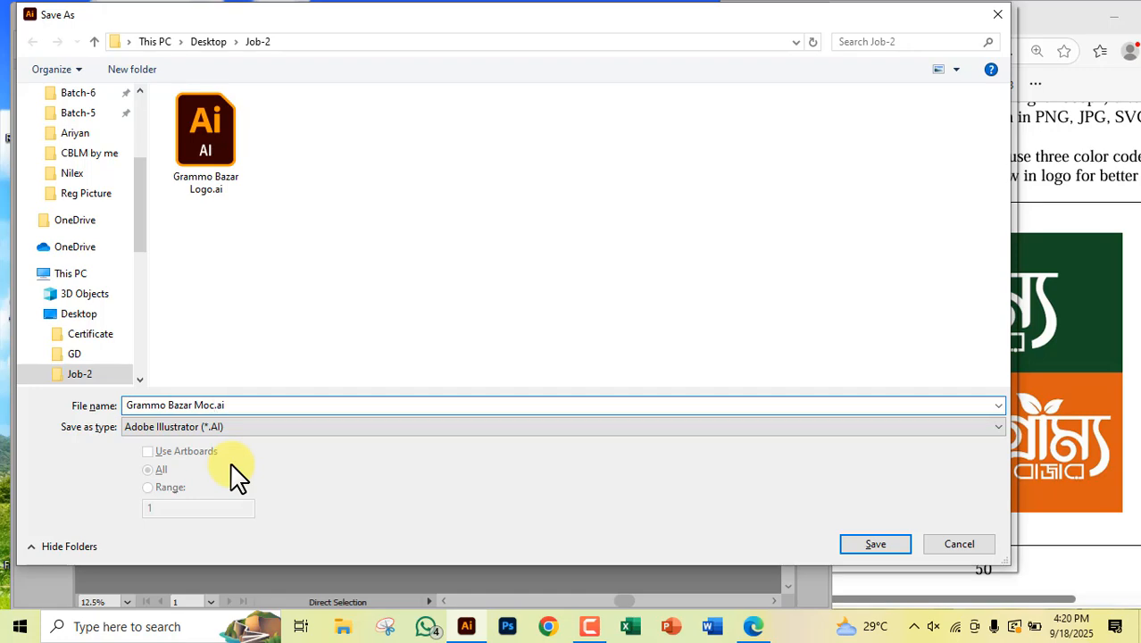
pyautogui.press('Return')
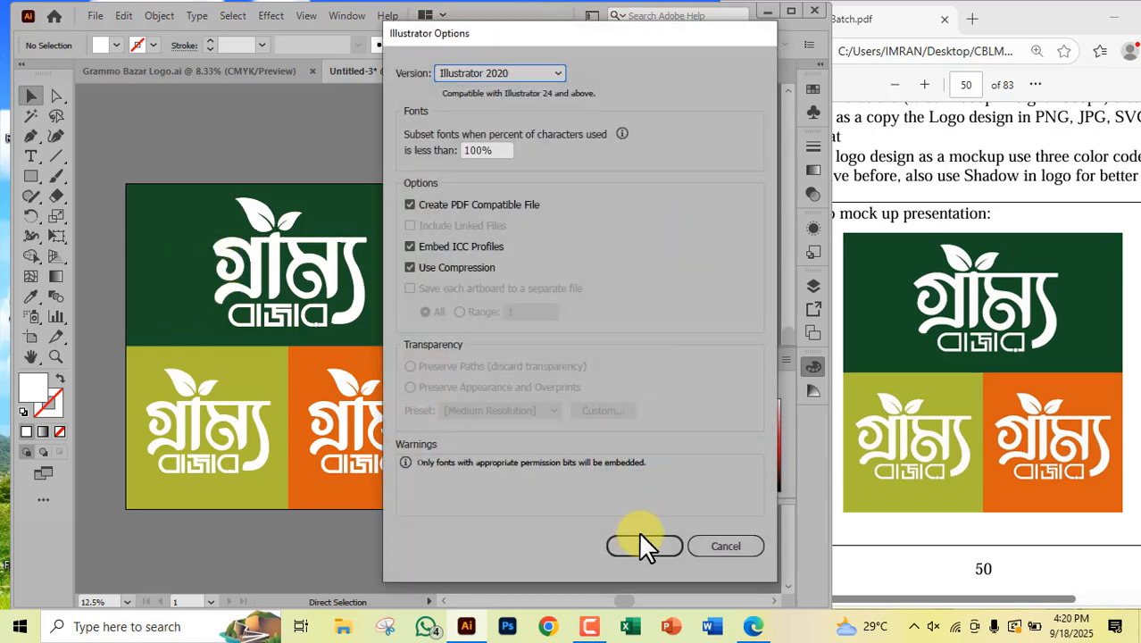
pyautogui.click(643, 543)
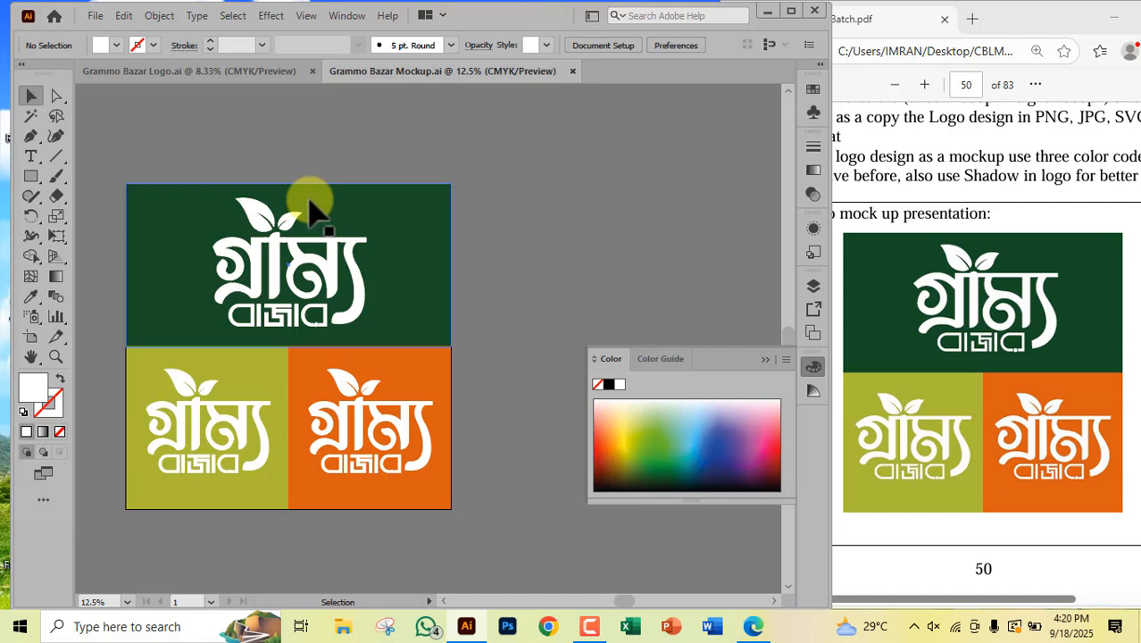
# Step: Examine the ID card requirements and its mockup sample in the PDF brief
pyautogui.scroll(-10, 1053, 409)
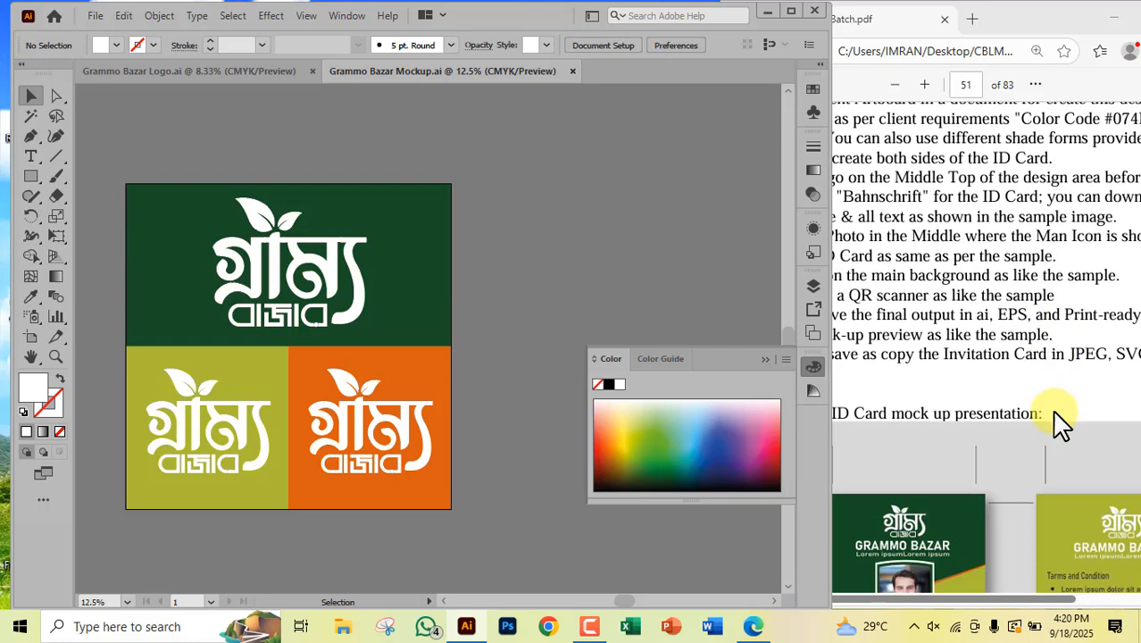
pyautogui.scroll(-5, 1054, 414)
pyautogui.keyDown('ctrl'); pyautogui.scroll(-1, 1051, 409); pyautogui.keyUp('ctrl')
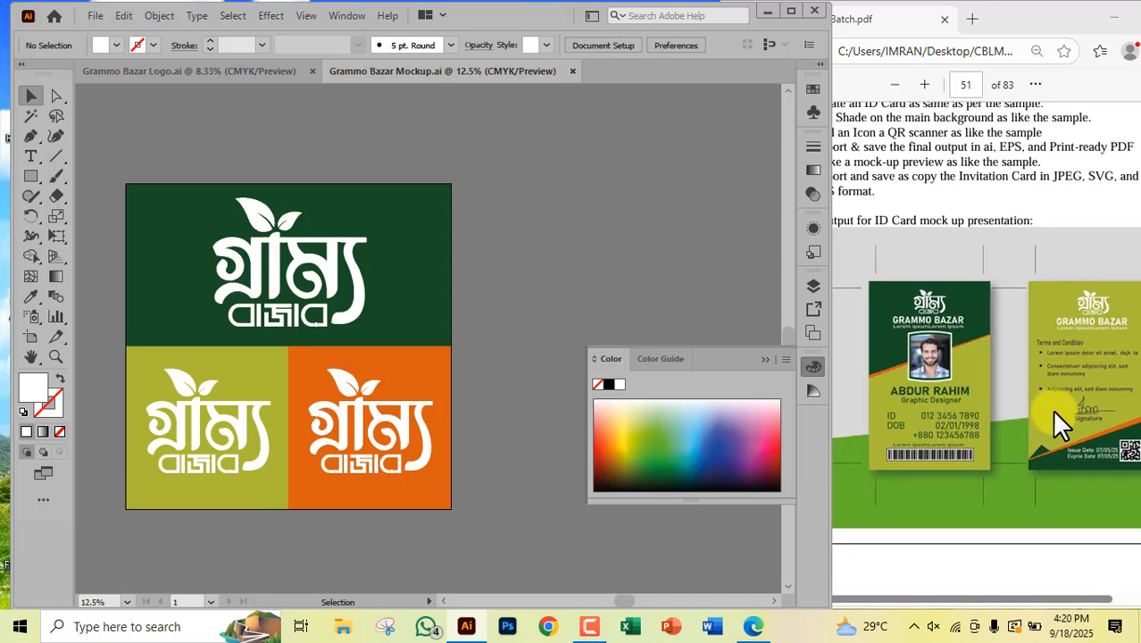